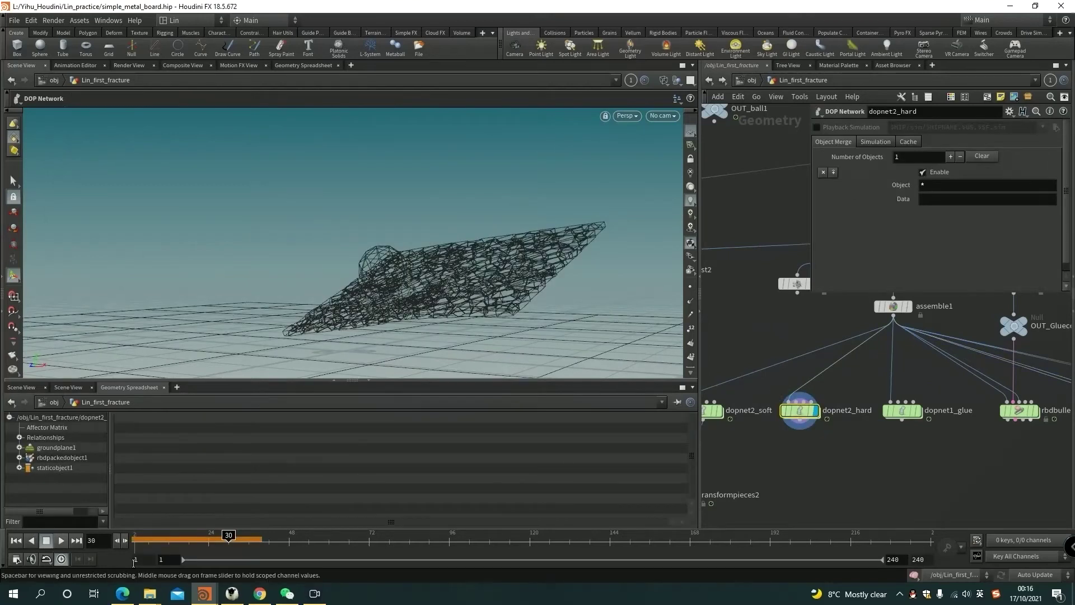
- Return to the first frame and switch the viewport to Smooth Shaded
left_click(14, 542)
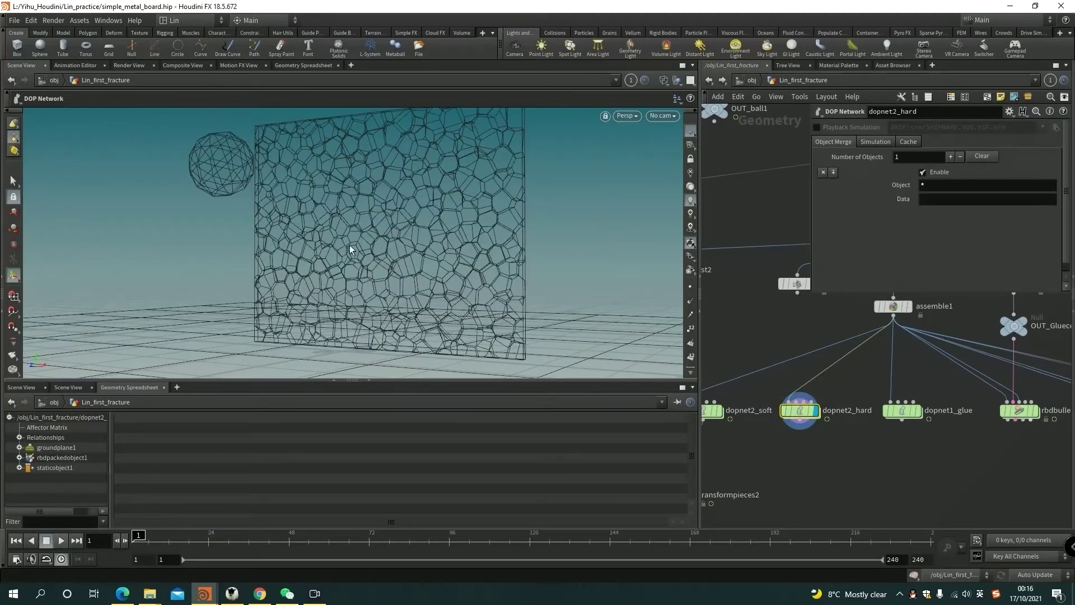
left_click(665, 83)
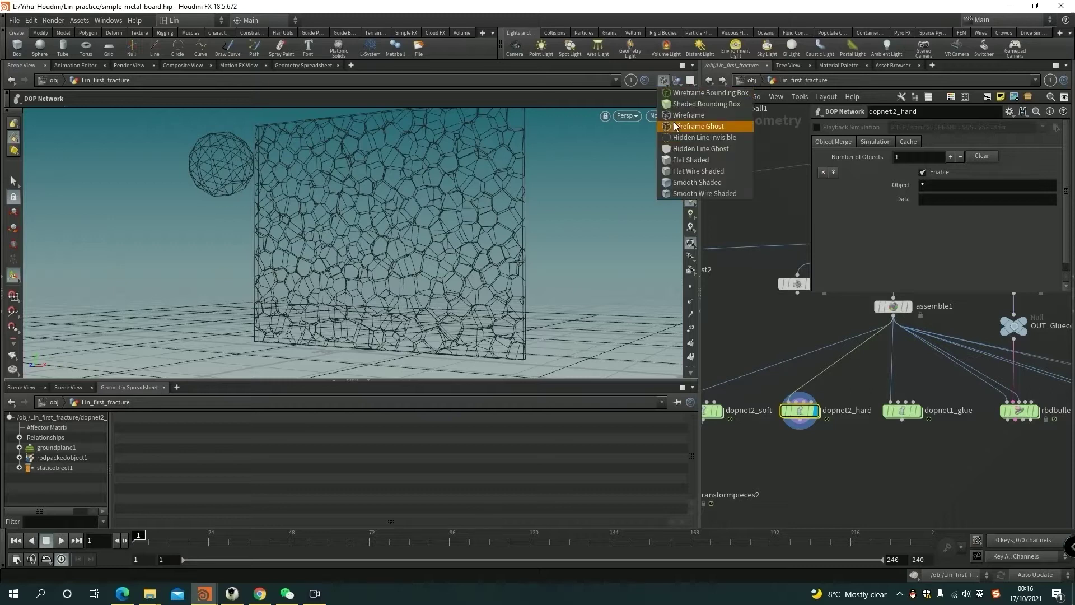
left_click(682, 172)
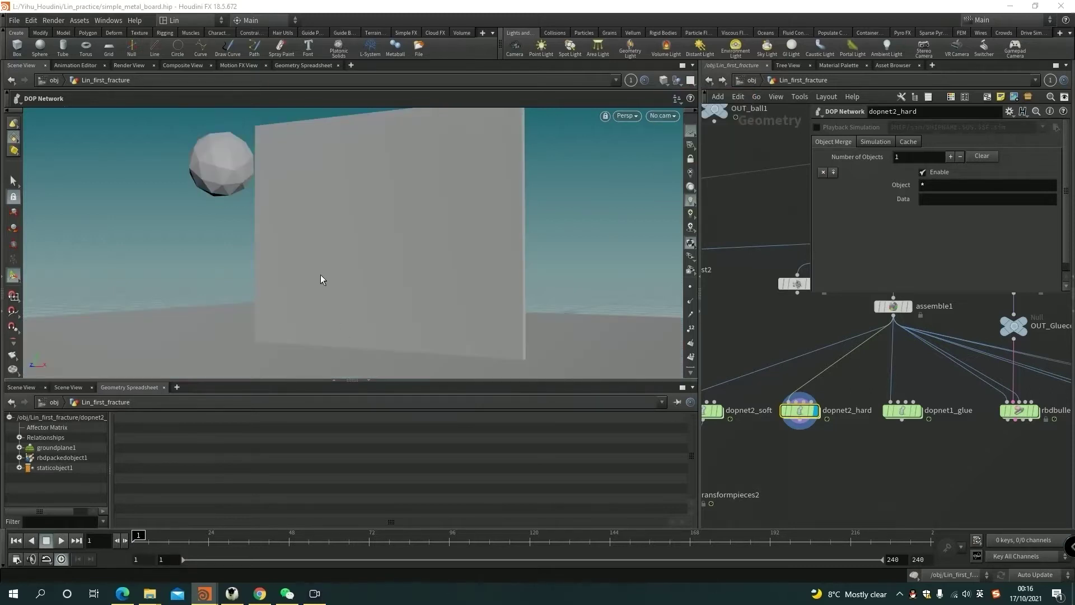
- Play the simulation to frame 24 and orbit around the cracked board
left_click_drag(395, 250, 392, 249, "alt")
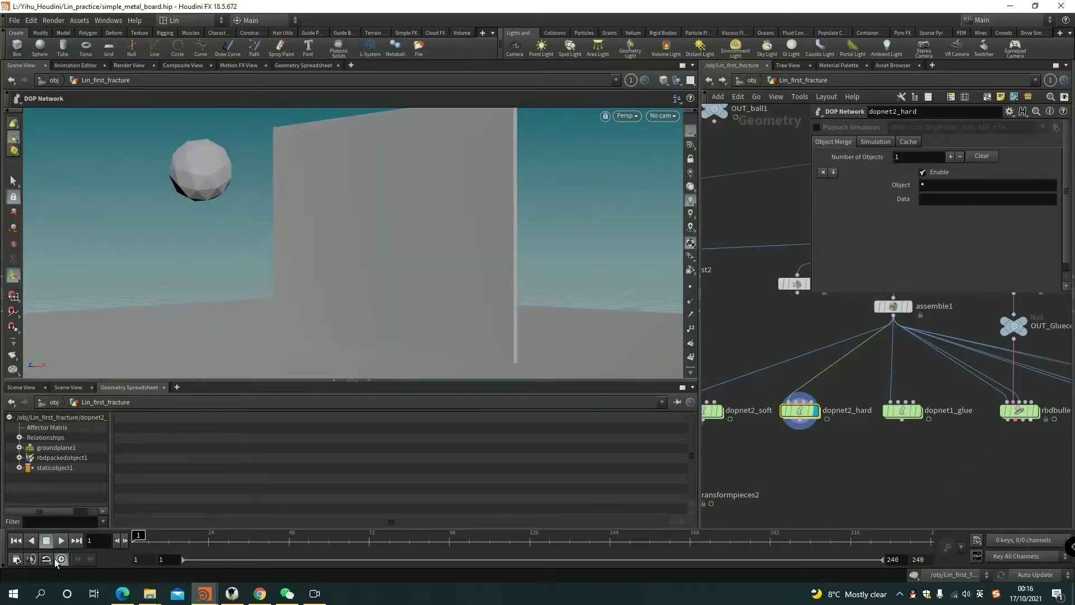
left_click(66, 540)
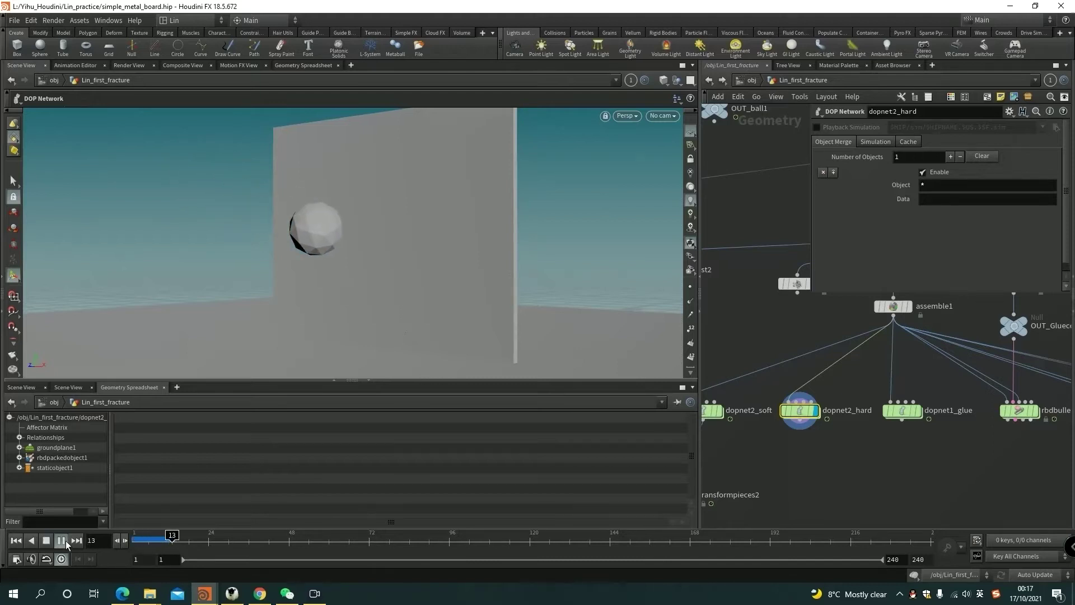
left_click(66, 540)
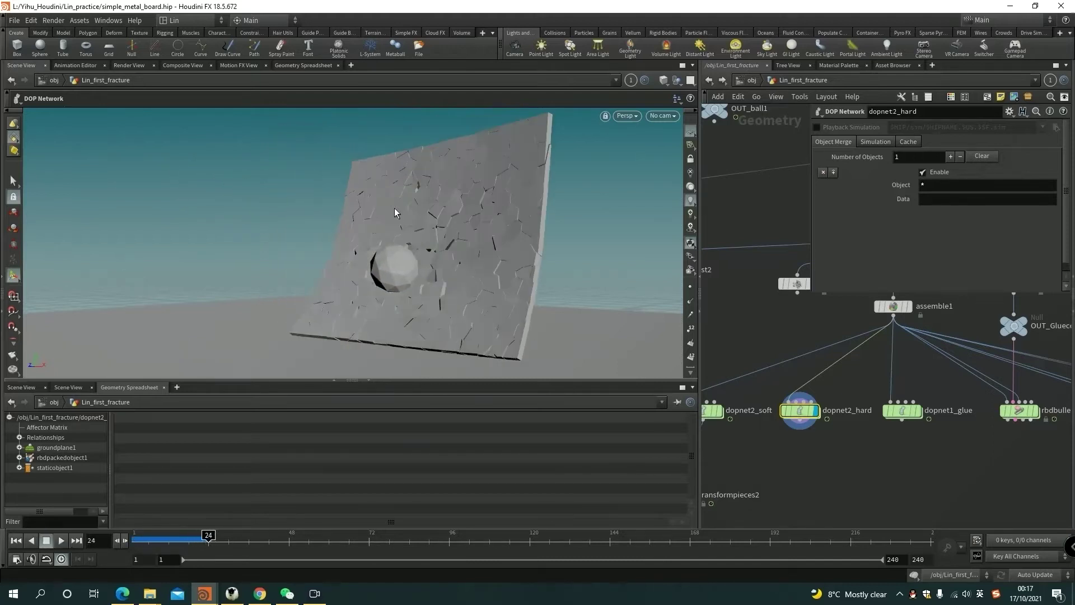
mouse_move(394, 208)
left_mouse_down("alt")
mouse_move(390, 228)
mouse_move(389, 185)
mouse_move(334, 279)
mouse_move(298, 269)
mouse_move(362, 270)
mouse_move(187, 274)
mouse_move(181, 252)
mouse_move(349, 288)
mouse_move(367, 205)
left_mouse_up("alt")
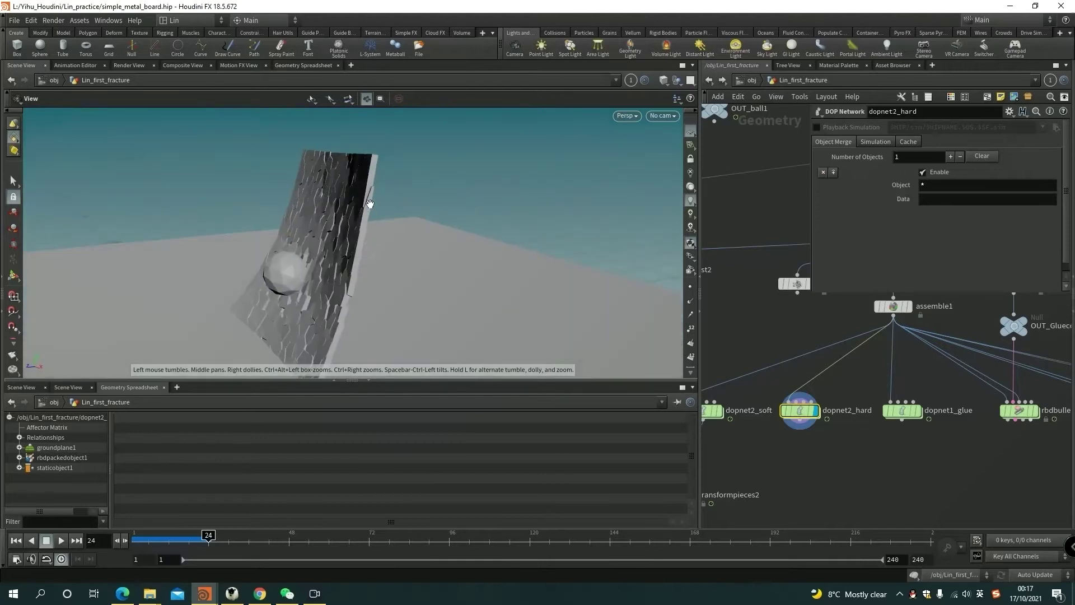
mouse_move(343, 243)
left_mouse_down("alt")
mouse_move(361, 230)
mouse_move(367, 240)
left_mouse_up("alt")
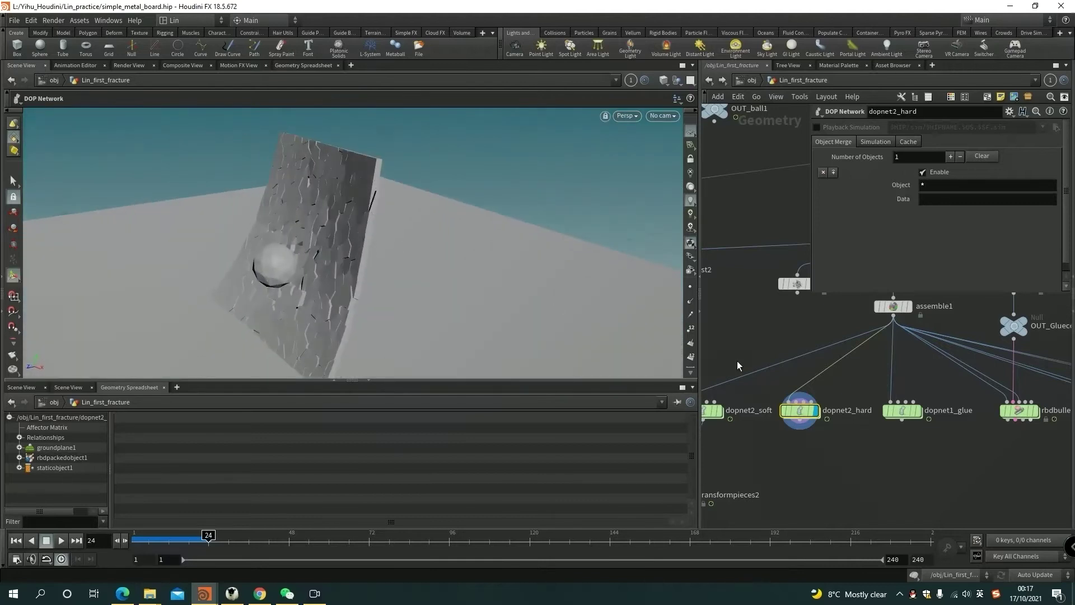
double_click(806, 411)
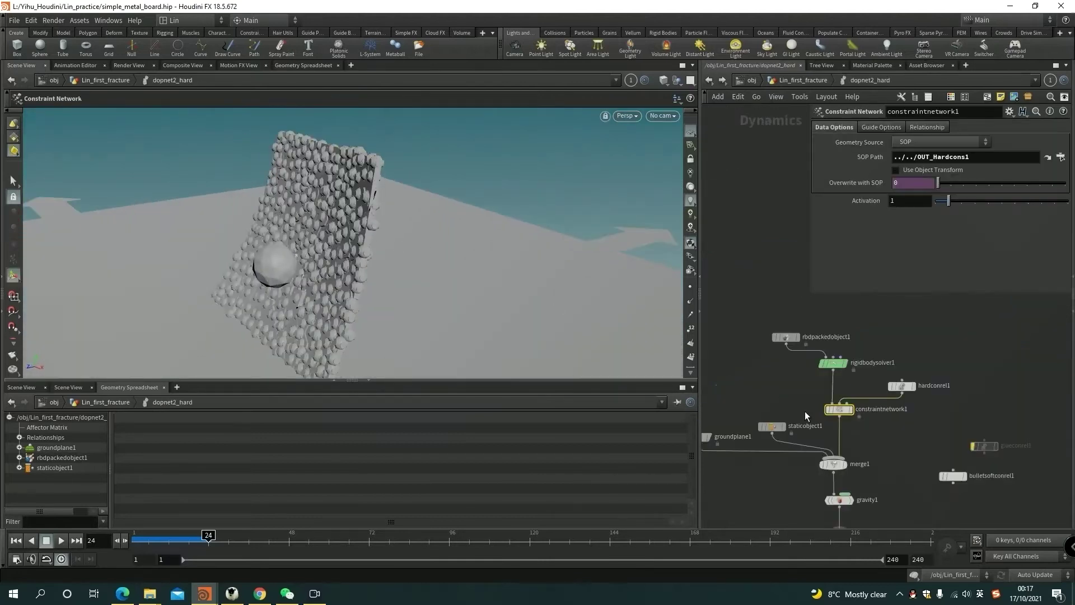
left_click(903, 387)
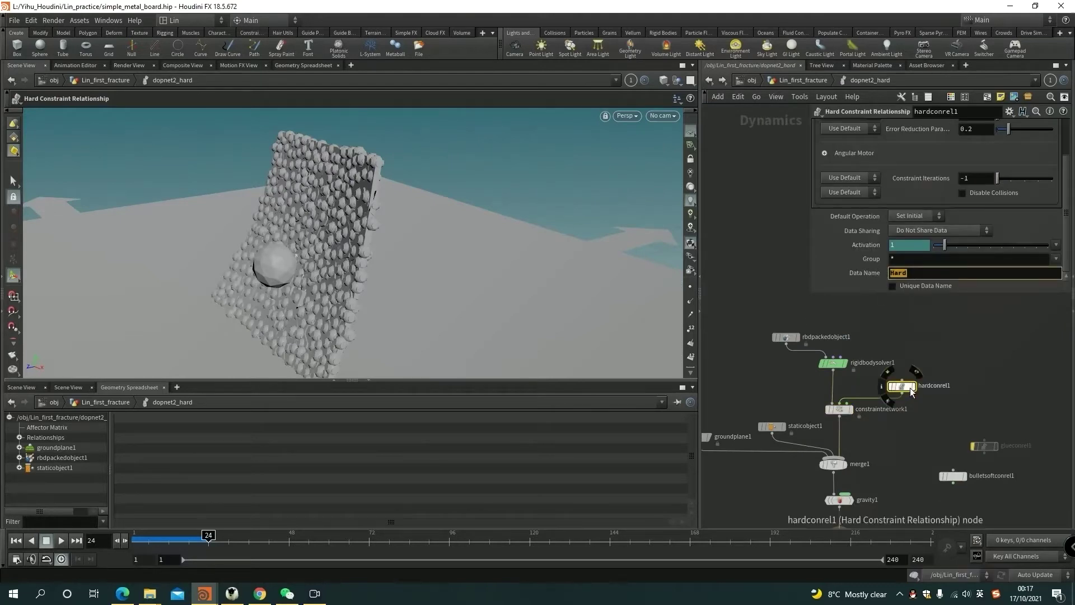
scroll(926, 413, "up", 3)
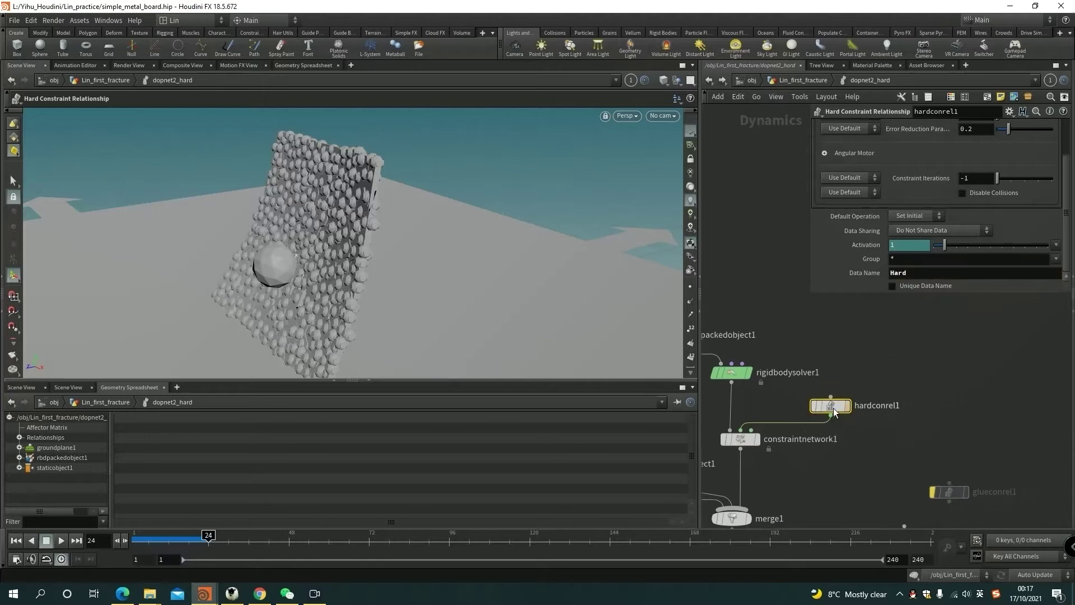
key("Tab")
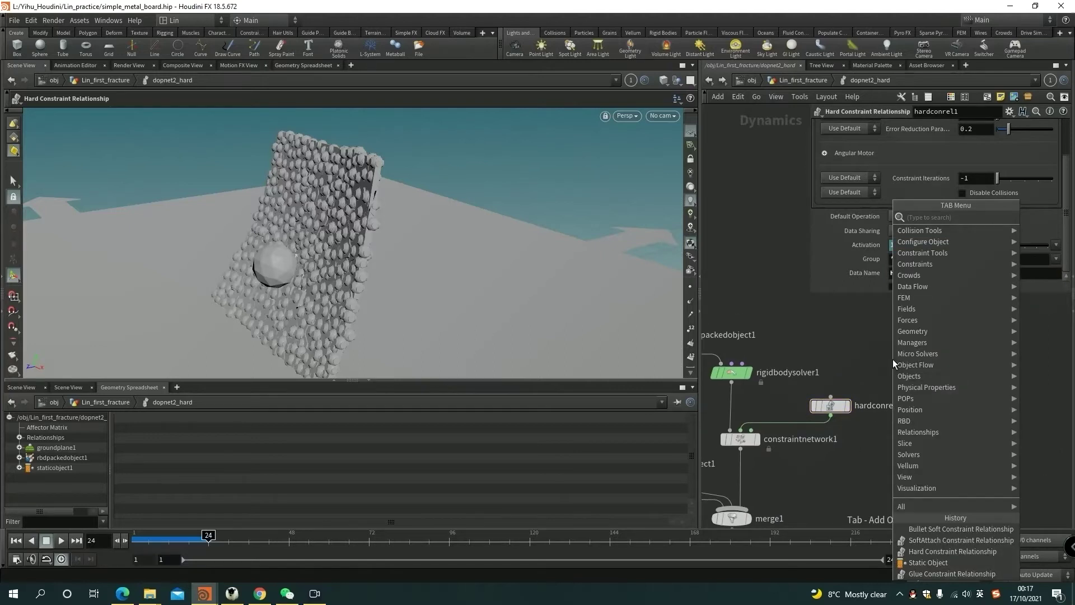
type("contrs")
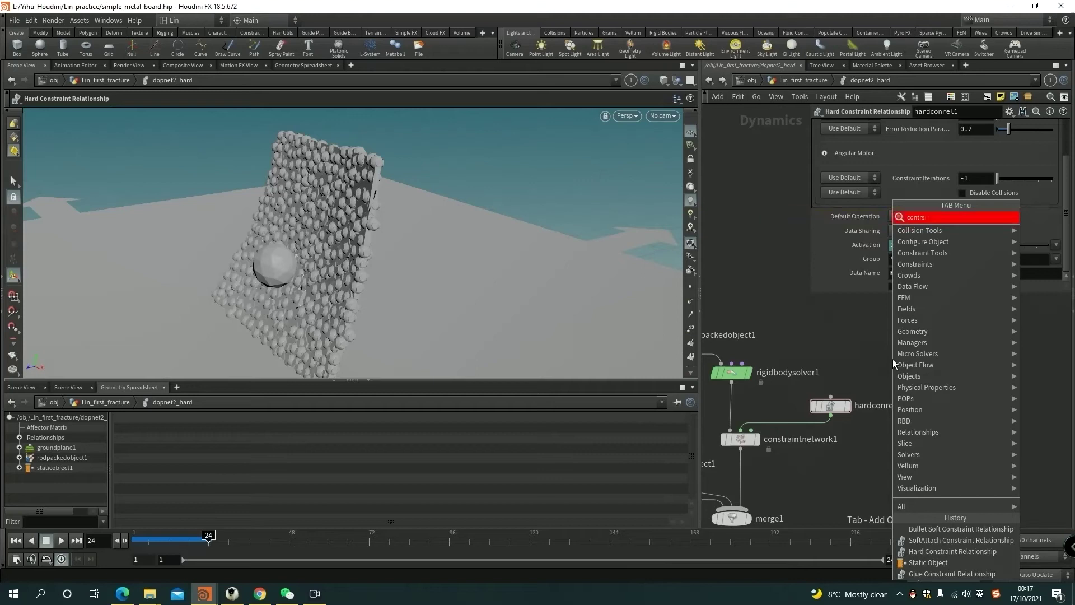
type("int")
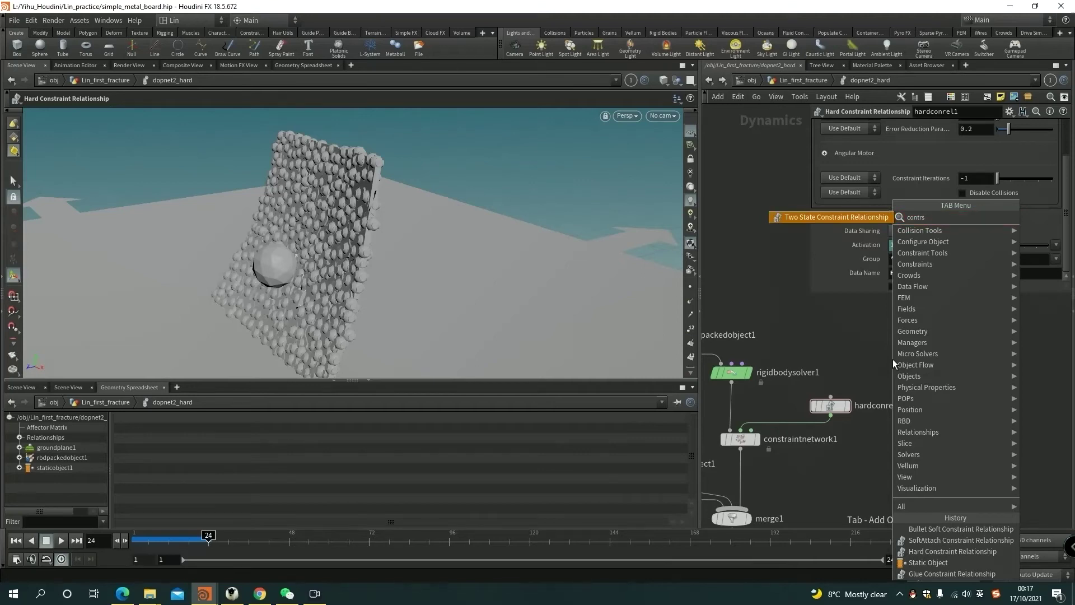
key("BackSpace")
key("BackSpace")
key("BackSpace")
type("straint")
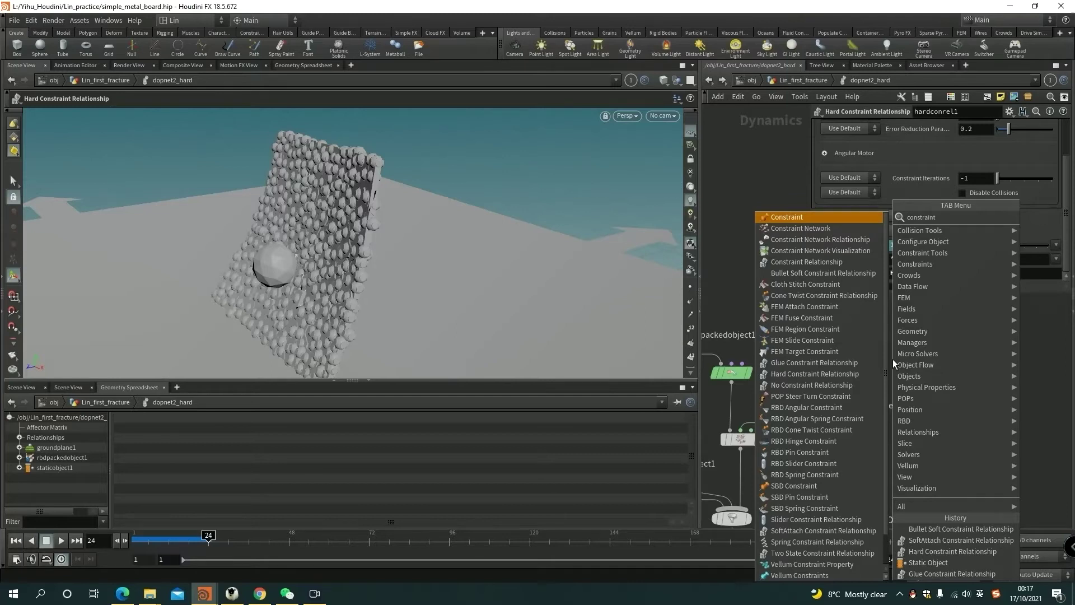
type("tre")
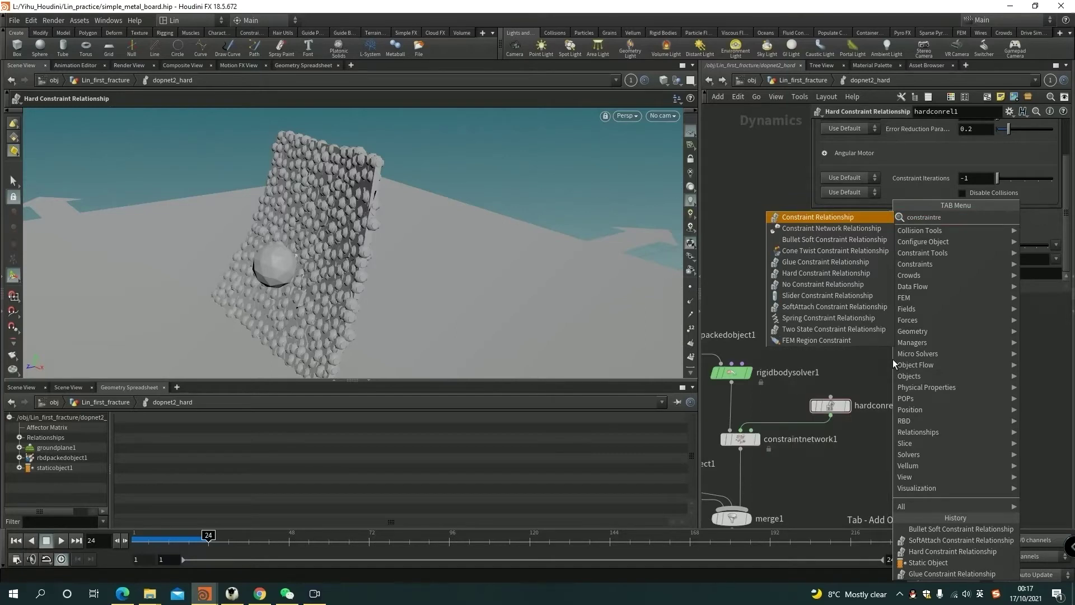
type("la")
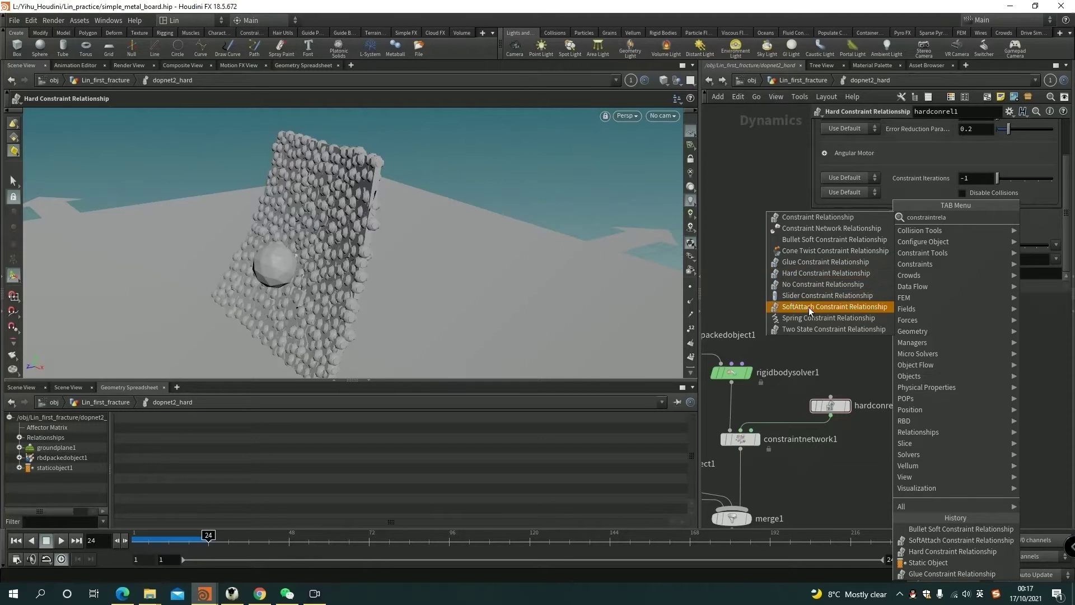
left_click(807, 261)
left_click(714, 83)
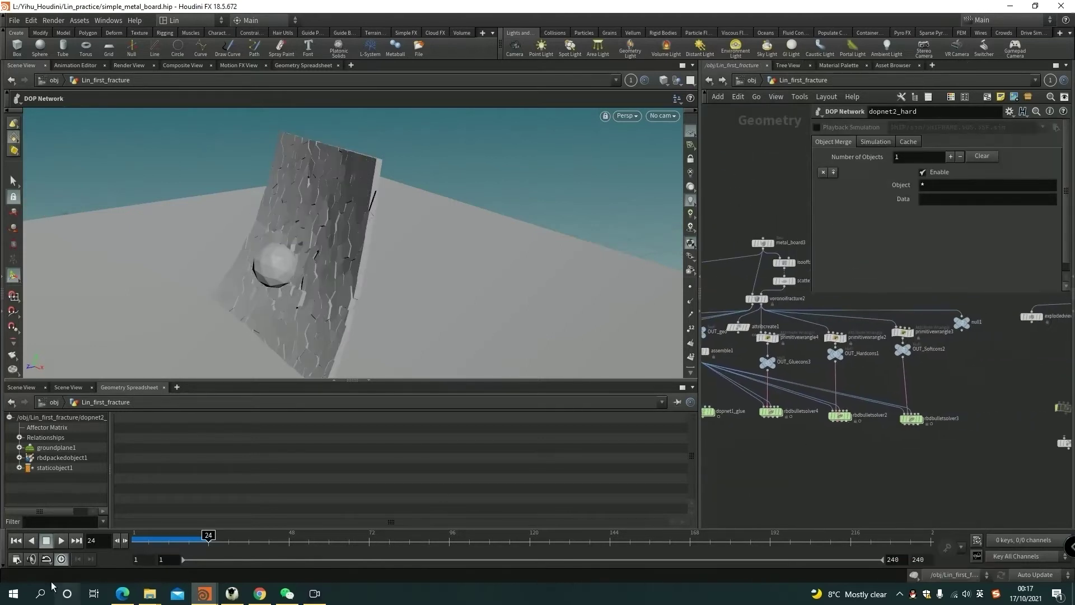
- Rewind to frame 1 and display the rbdbulletsolver3 simulation
left_click(15, 544)
scroll(202, 302, "up", 2)
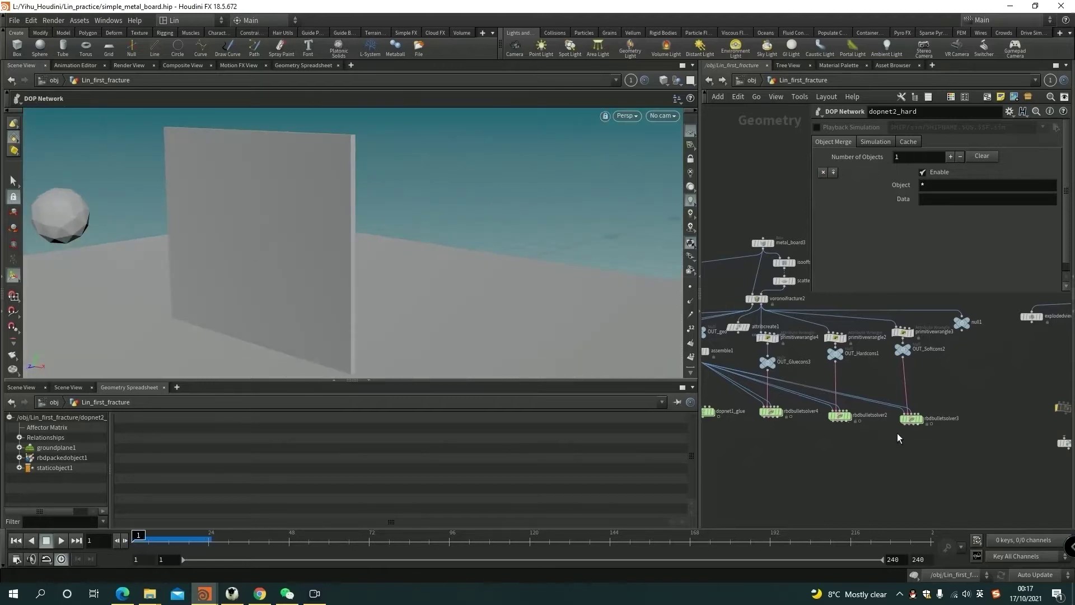
scroll(897, 427, "up", 3)
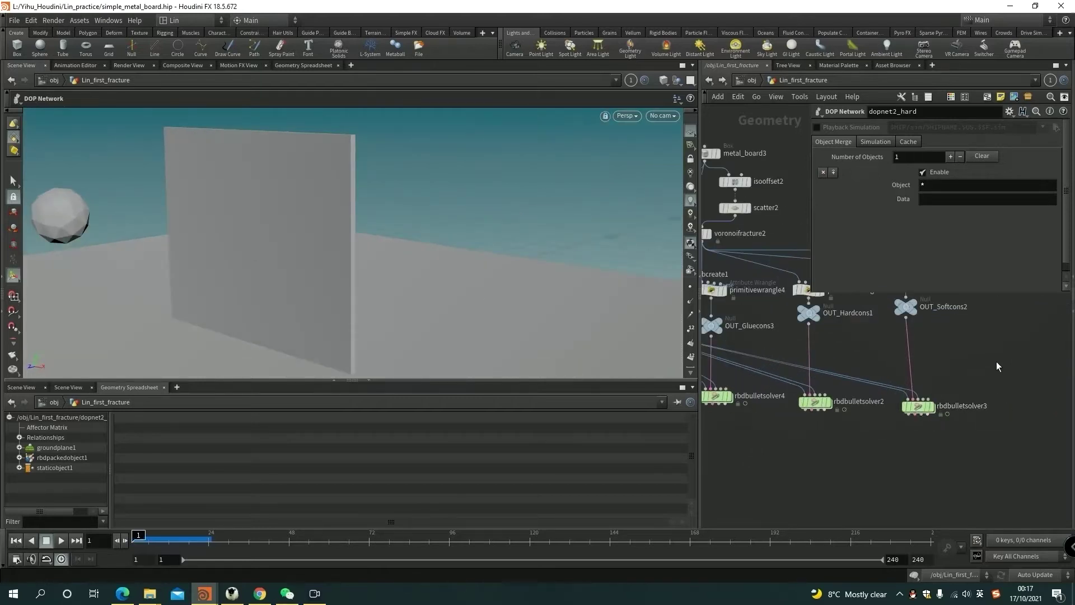
left_click(935, 470)
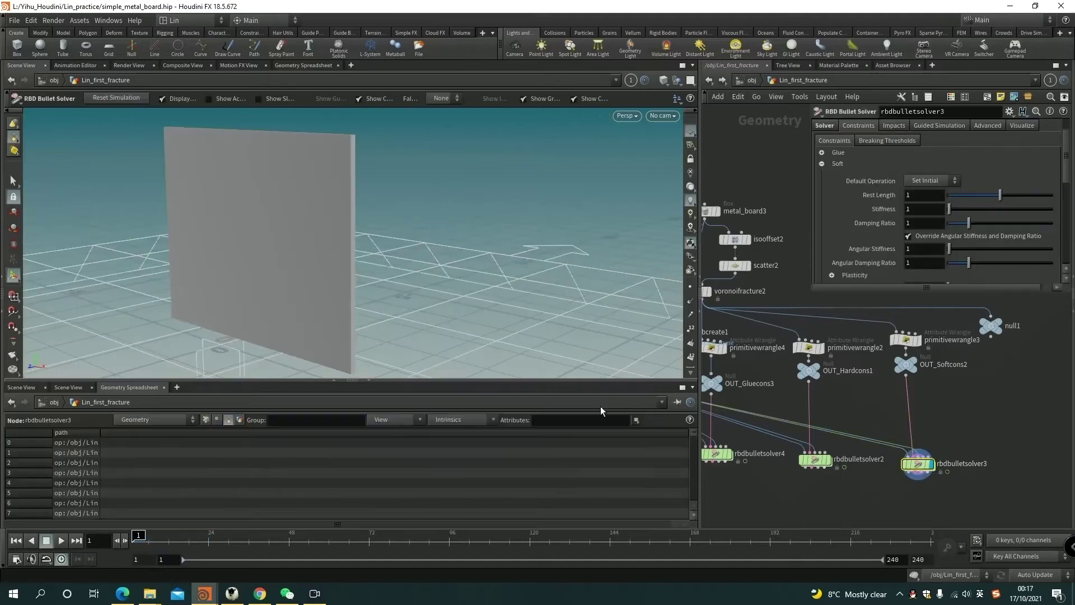
mouse_move(327, 280)
left_mouse_down()
mouse_move(290, 252)
mouse_move(425, 266)
mouse_move(387, 298)
left_mouse_up()
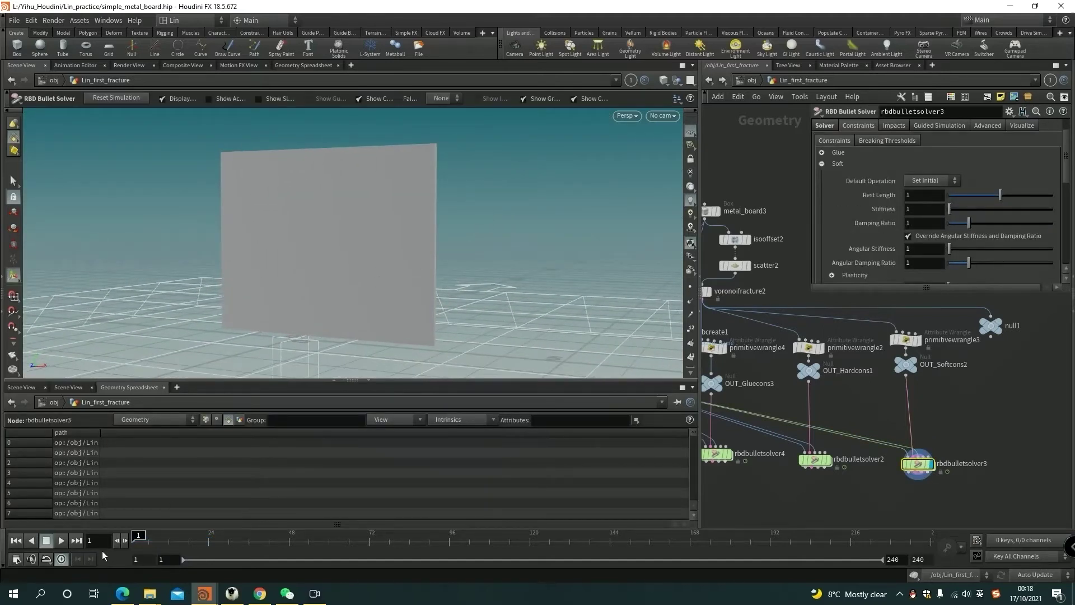
- Play the board shattering, inspect it at frame 16, then reset to frame 1
left_click(58, 541)
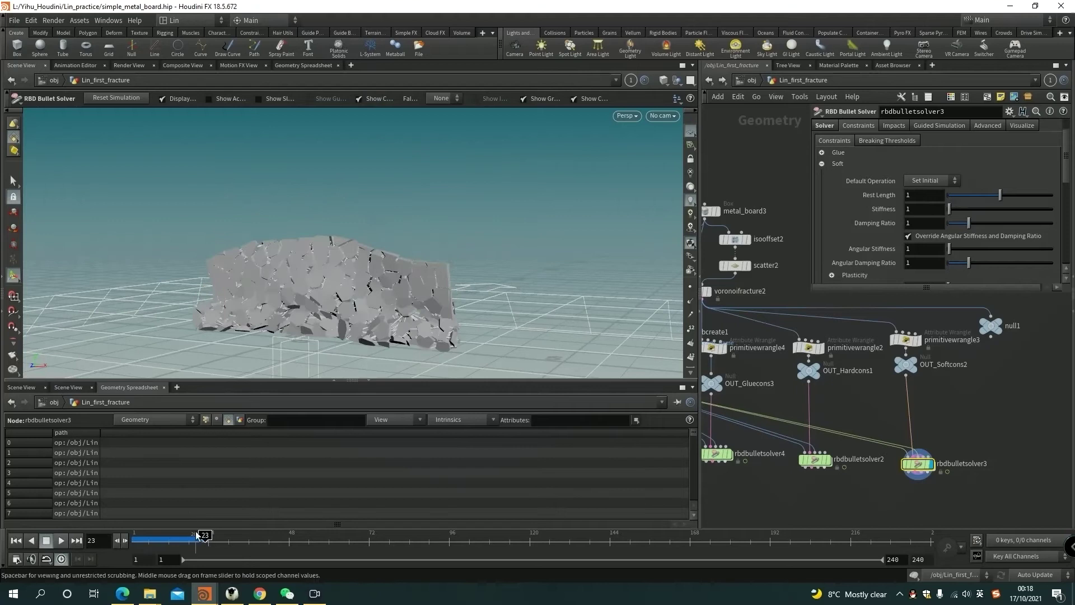
left_click_drag(198, 535, 182, 534)
mouse_move(336, 277)
left_mouse_down()
mouse_move(493, 232)
mouse_move(286, 226)
mouse_move(376, 253)
mouse_move(434, 218)
left_mouse_up()
scroll(452, 238, "up", 5)
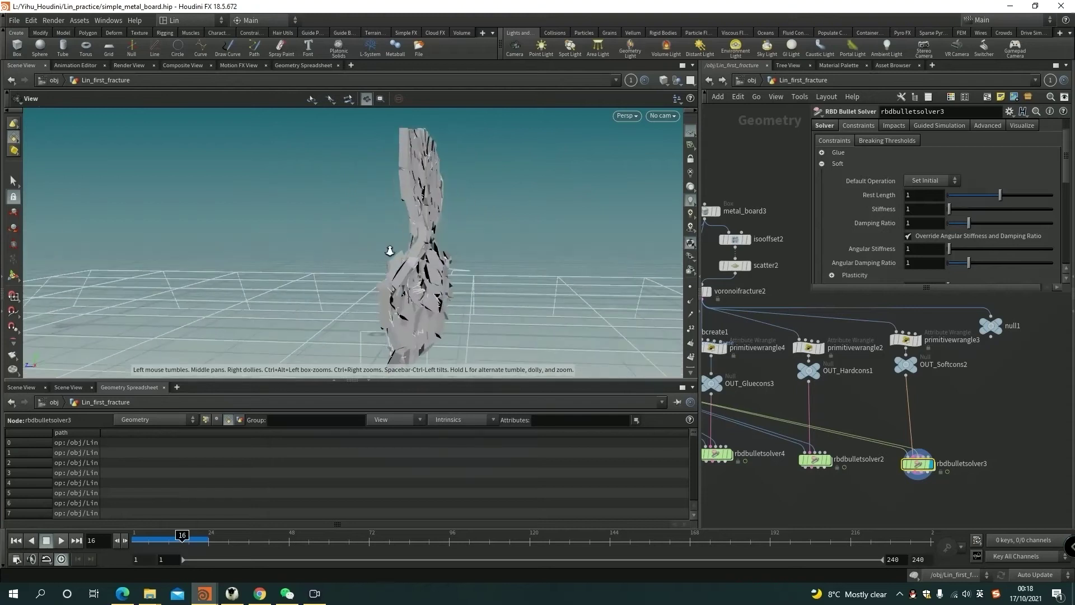
key("Escape")
key("Escape")
mouse_move(399, 298)
left_mouse_down()
mouse_move(391, 276)
mouse_move(444, 260)
left_mouse_up()
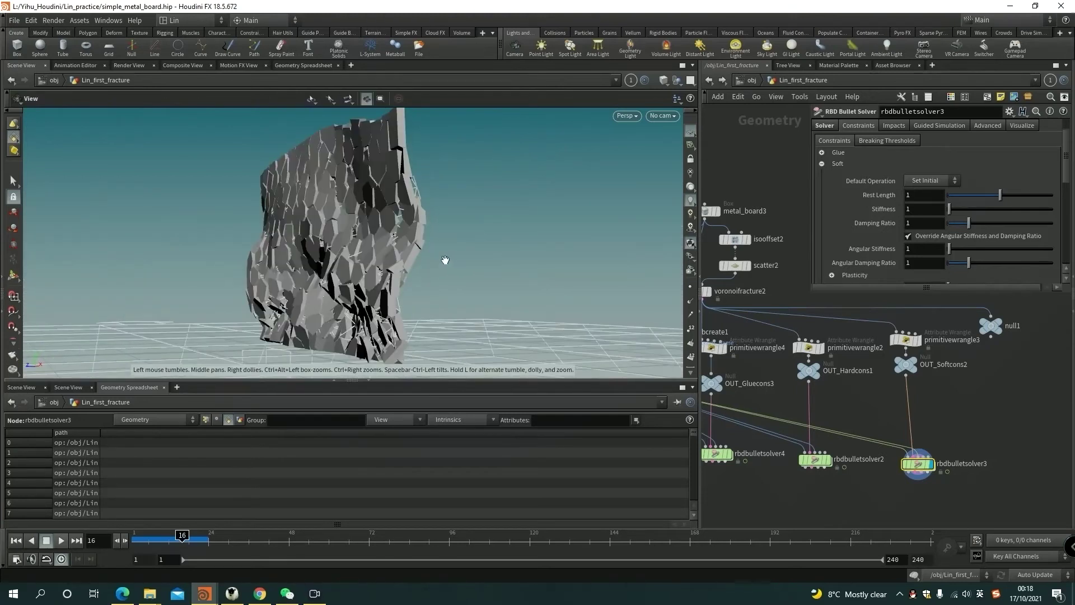
key("Escape")
left_click_drag(182, 539, 137, 539)
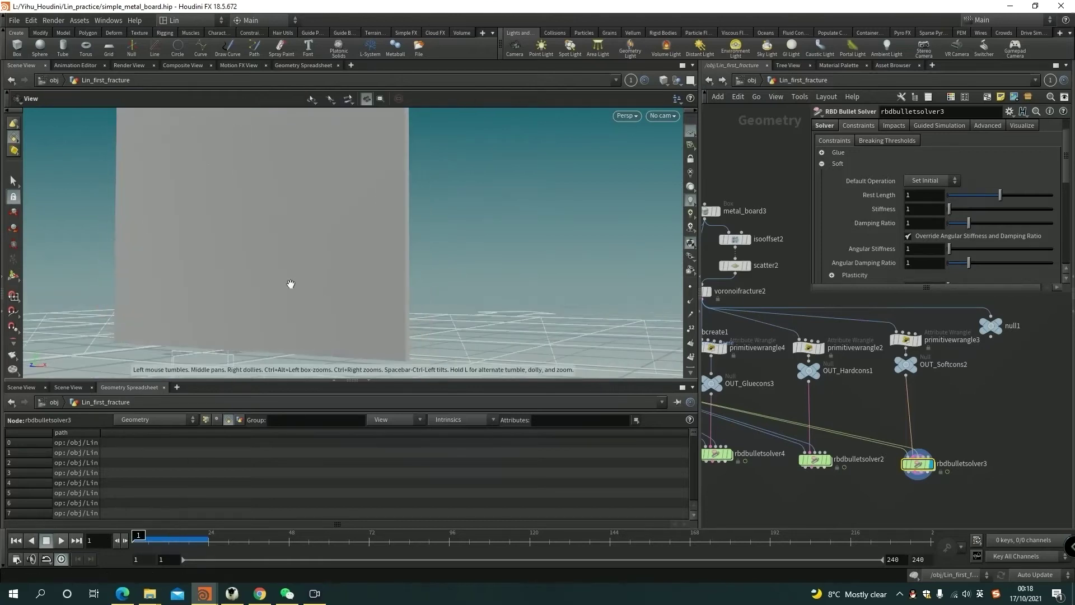
key("Escape")
mouse_move(327, 233)
left_mouse_down()
mouse_move(333, 284)
mouse_move(308, 298)
mouse_move(353, 285)
left_mouse_up()
scroll(944, 240, "down", 4)
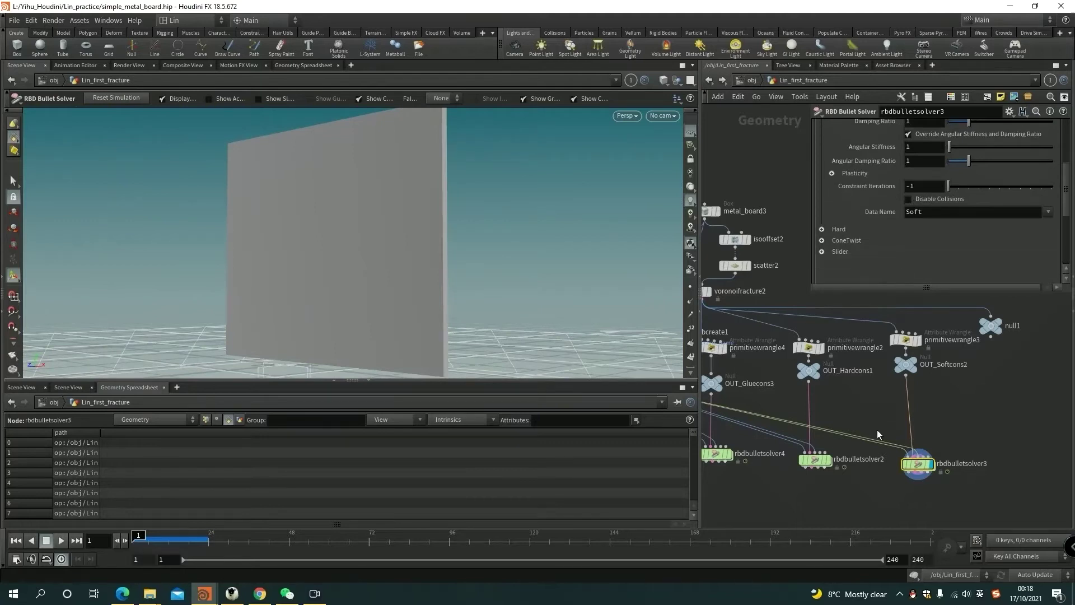
middle_click_drag(877, 429, 829, 445)
scroll(881, 441, "down", 2)
scroll(879, 480, "down", 2)
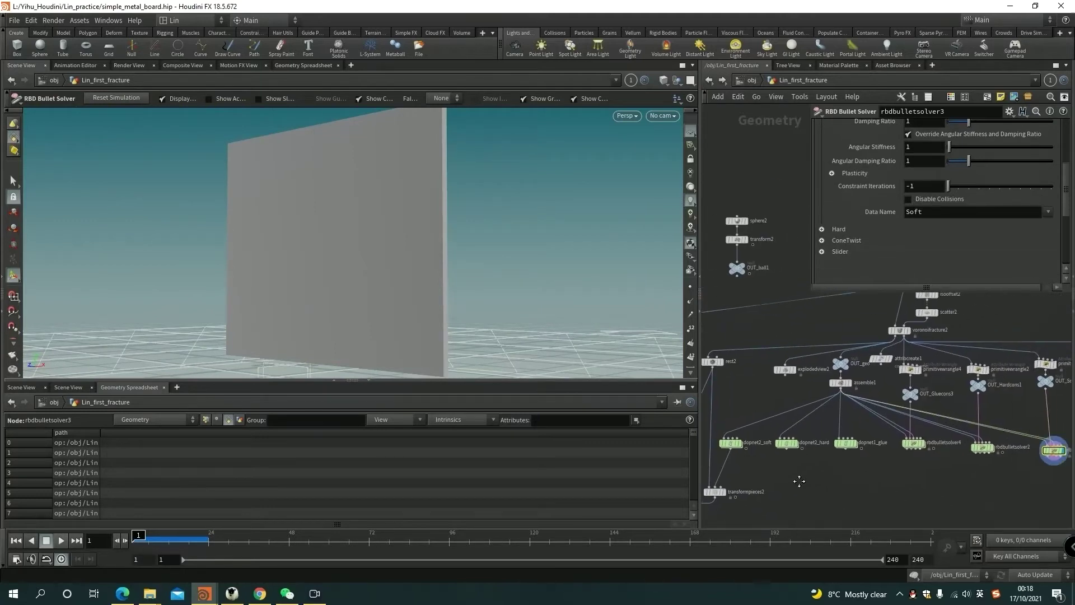
scroll(839, 474, "up", 3)
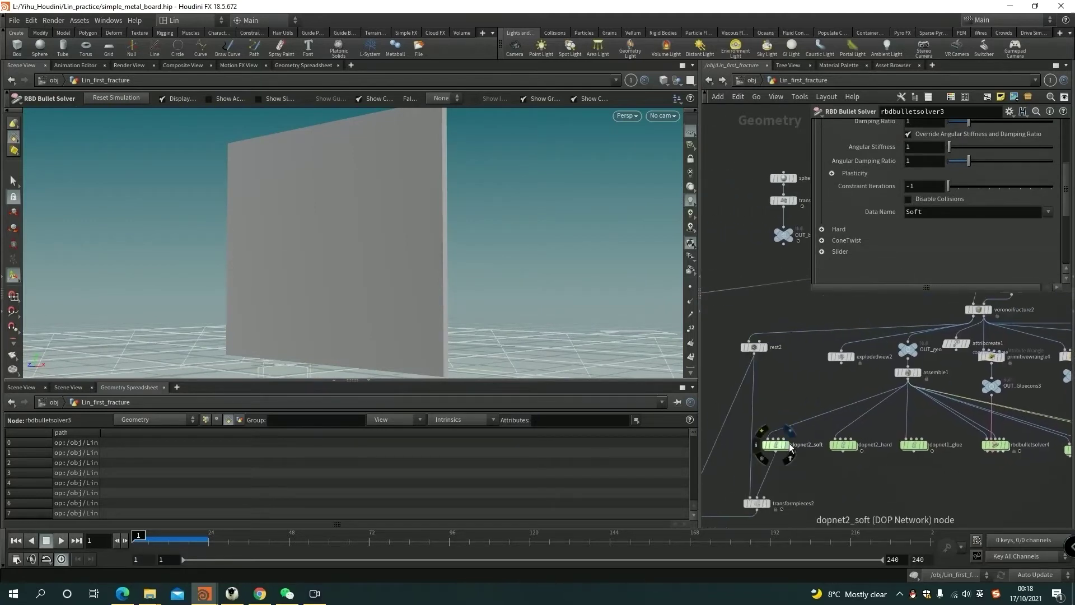
left_click(790, 450)
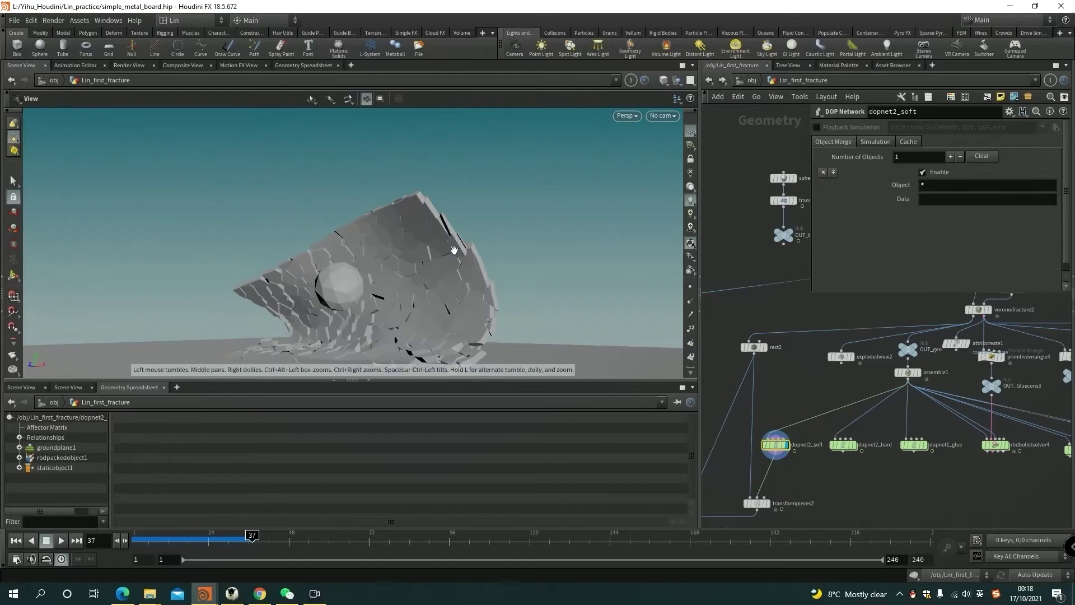
mouse_move(453, 249)
left_mouse_down()
mouse_move(562, 292)
mouse_move(404, 352)
left_mouse_up()
left_click_drag(177, 539, 209, 535)
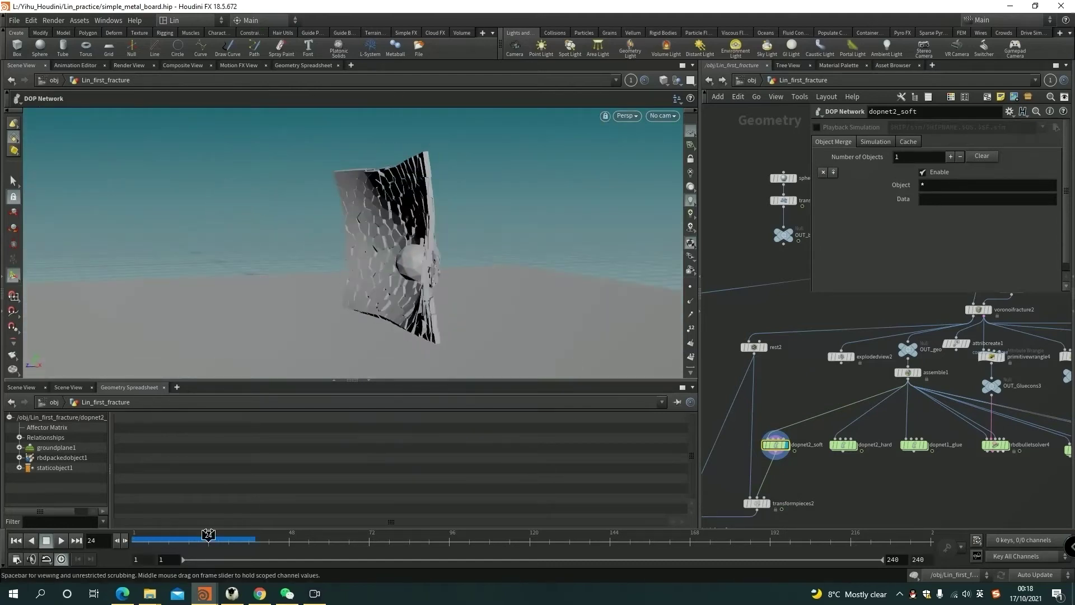
left_click(847, 449)
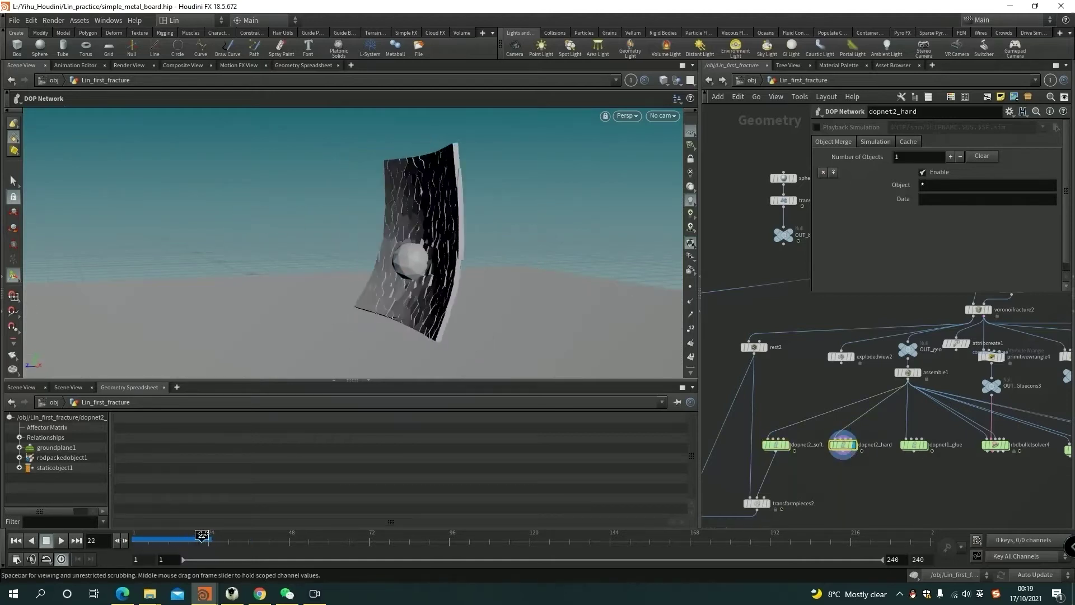
mouse_move(168, 539)
left_mouse_down()
mouse_move(139, 539)
mouse_move(187, 534)
mouse_move(168, 535)
left_mouse_up()
left_click(786, 445)
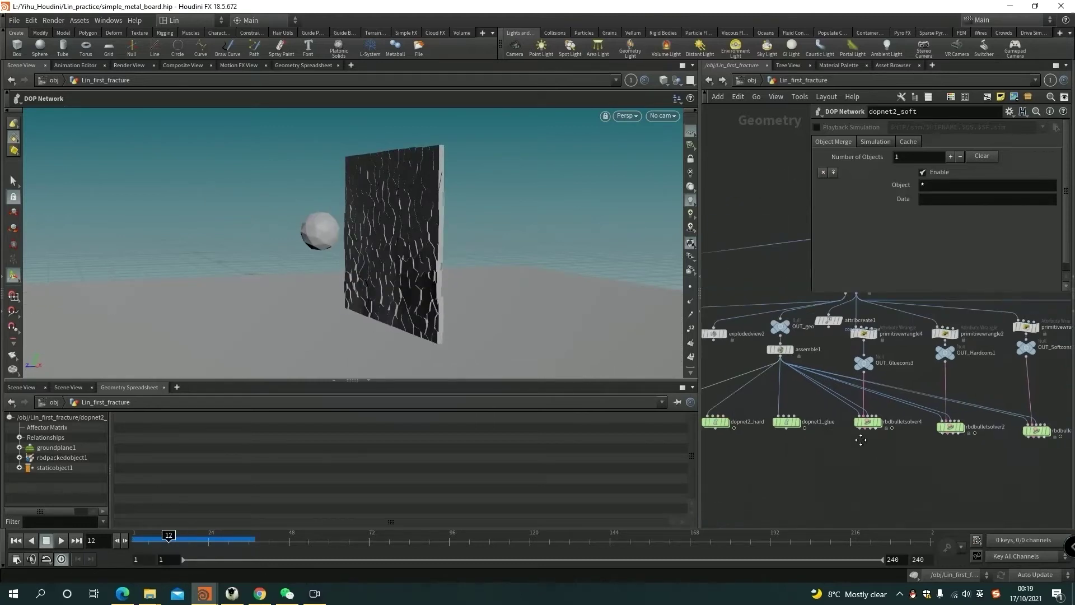
- Show rbdbulletsolver3's Soft constraint settings at frame 12 and orbit the fractured board
mouse_move(1008, 471)
middle_mouse_down()
mouse_move(874, 454)
mouse_move(897, 446)
middle_mouse_up()
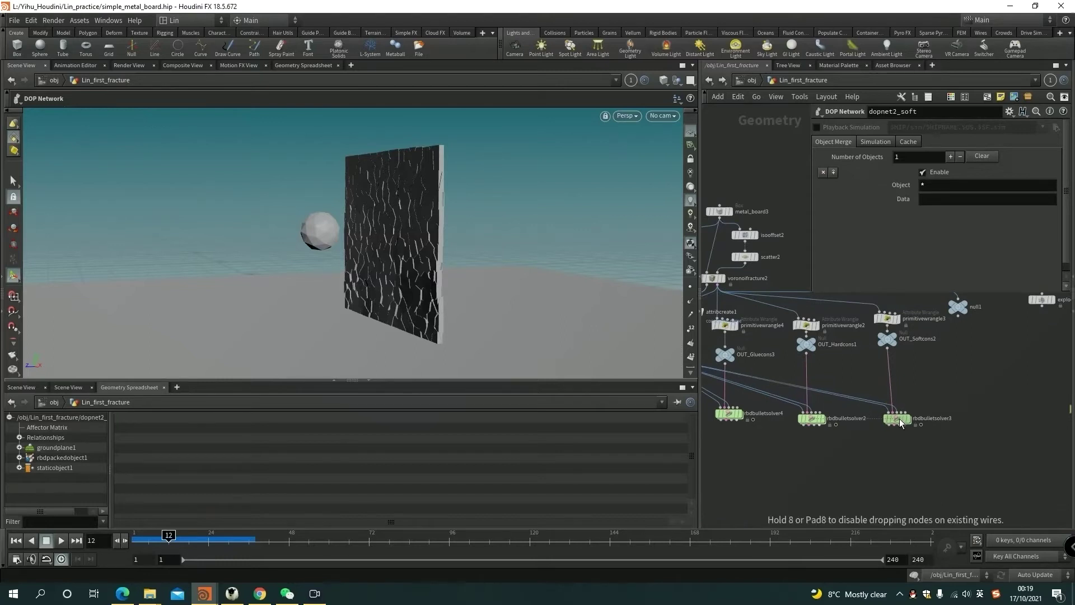
left_click(900, 419)
scroll(992, 235, "down", 5)
scroll(984, 258, "up", 2)
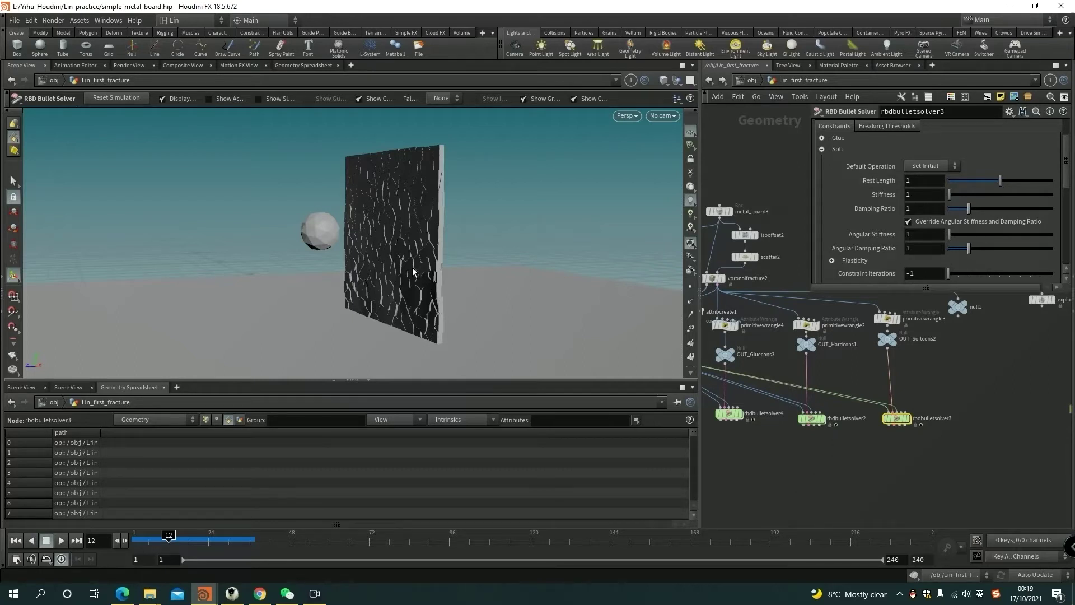
key("Escape")
left_click_drag(423, 236, 521, 247)
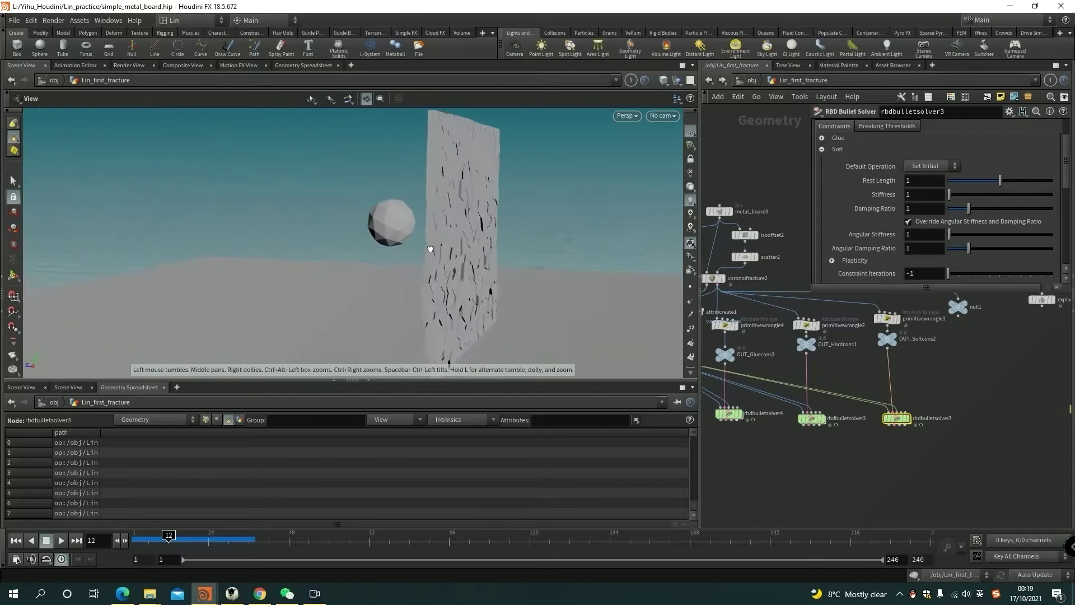
mouse_move(520, 247)
left_mouse_down()
mouse_move(487, 244)
mouse_move(543, 246)
left_mouse_up()
mouse_move(338, 242)
left_mouse_down()
mouse_move(427, 240)
mouse_move(306, 244)
mouse_move(350, 230)
left_mouse_up()
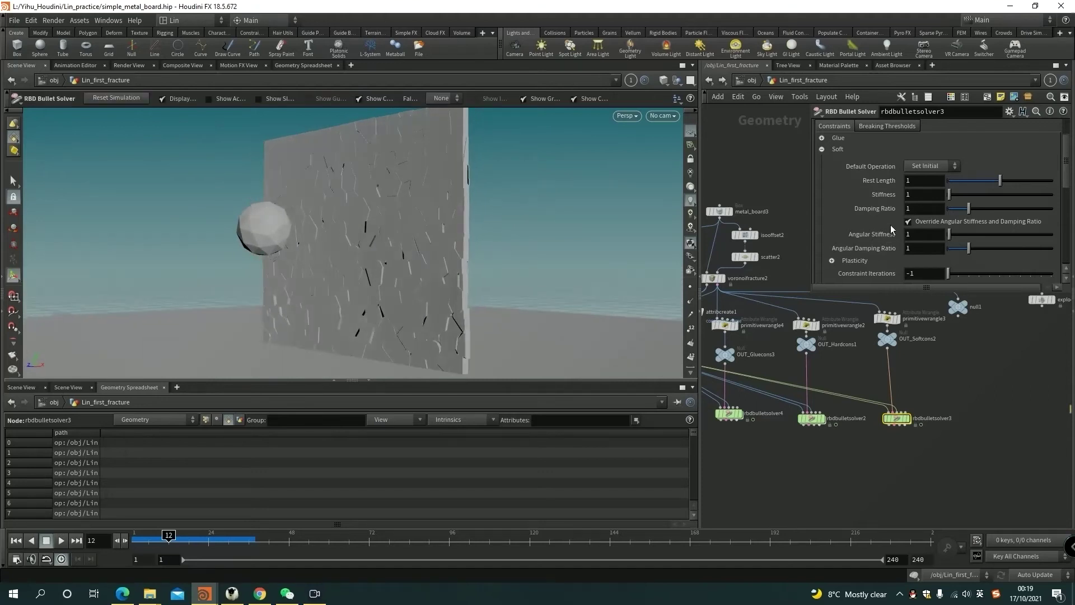
scroll(894, 218, "down", 1)
scroll(895, 217, "up", 1)
mouse_move(397, 266)
left_mouse_down()
mouse_move(412, 252)
mouse_move(343, 250)
mouse_move(427, 243)
mouse_move(408, 250)
mouse_move(533, 221)
mouse_move(455, 231)
mouse_move(492, 218)
mouse_move(499, 194)
left_mouse_up()
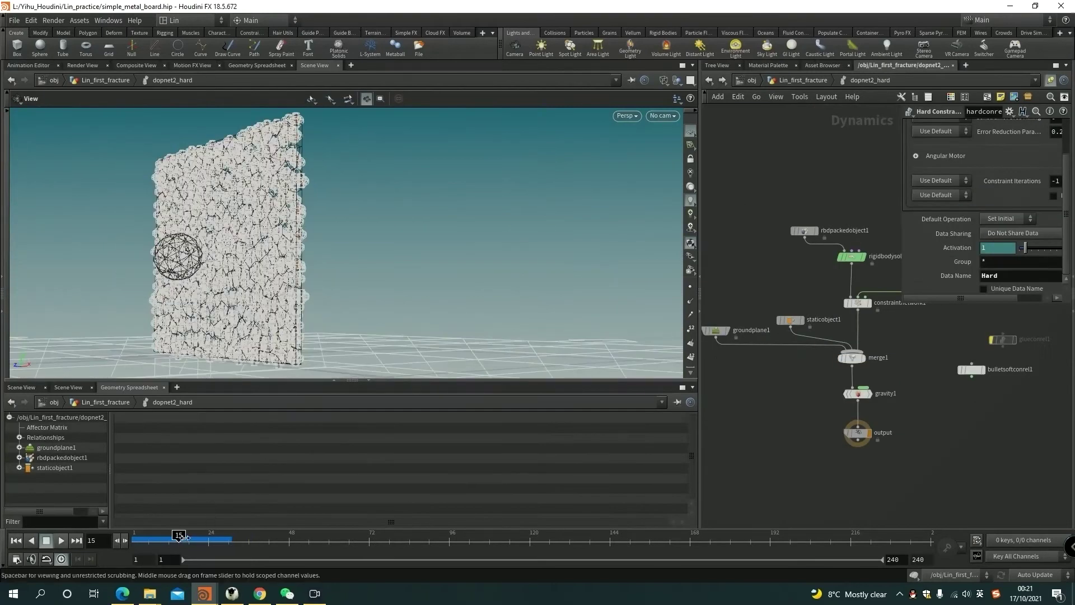
- Scrub the dopnet2_hard simulation to about frame 22, then return to Lin_first_fracture
left_click_drag(144, 536, 205, 536)
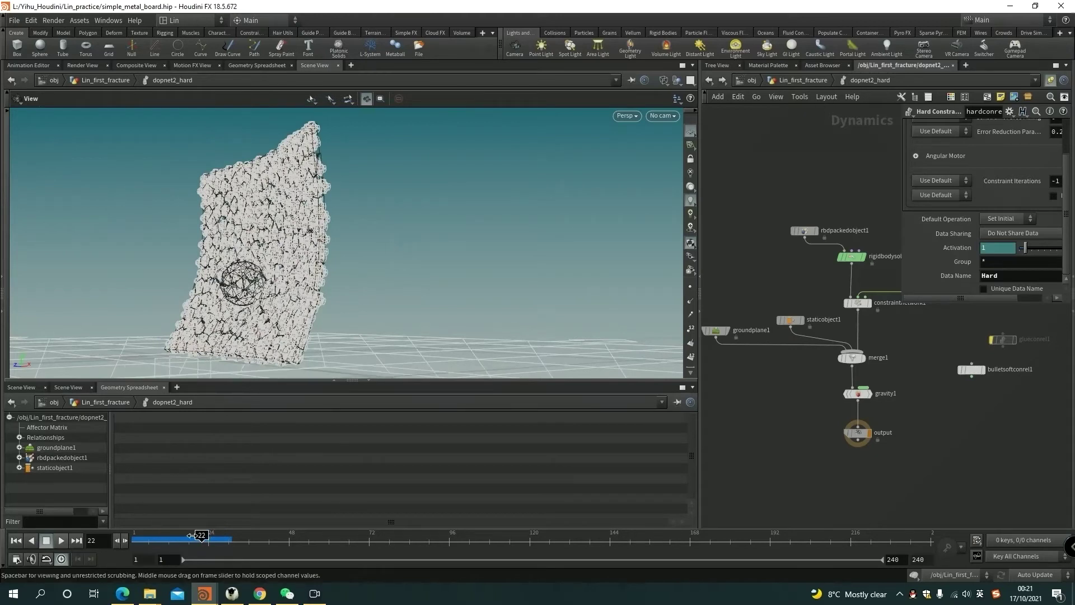
left_click_drag(202, 537, 205, 537)
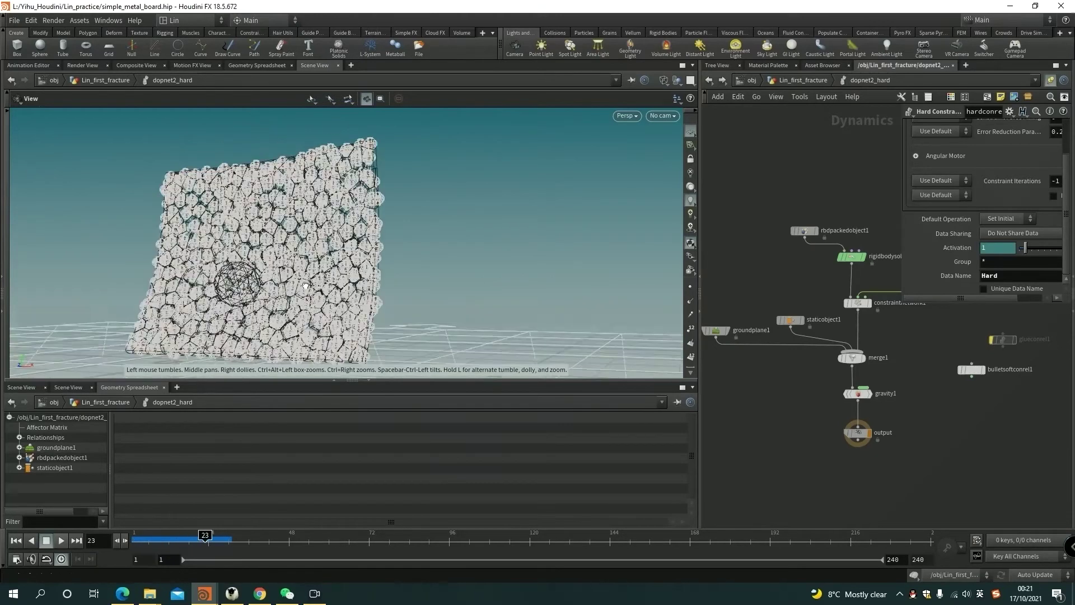
left_click(713, 80)
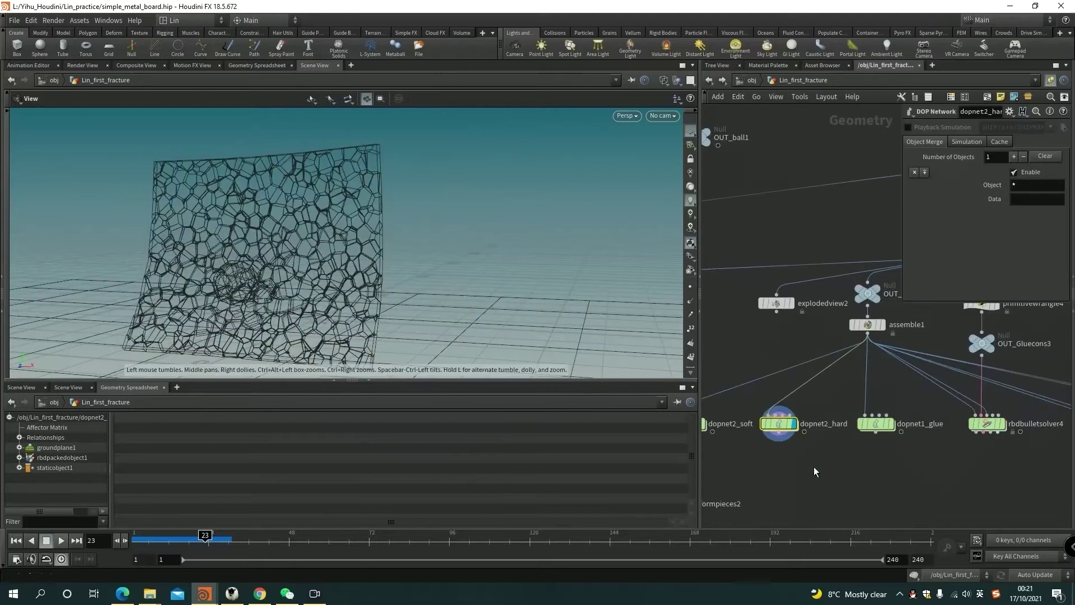
- Enter dopnet2_soft, scrub through its deformation, and return to Lin_first_fracture
double_click(767, 418)
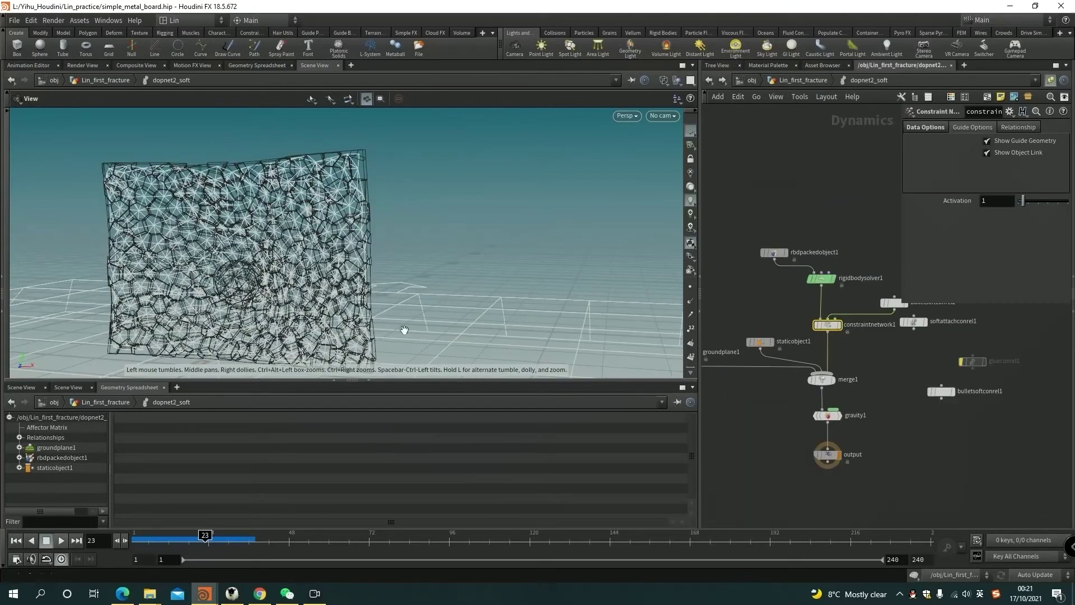
left_click(154, 536)
left_click_drag(154, 536, 178, 537)
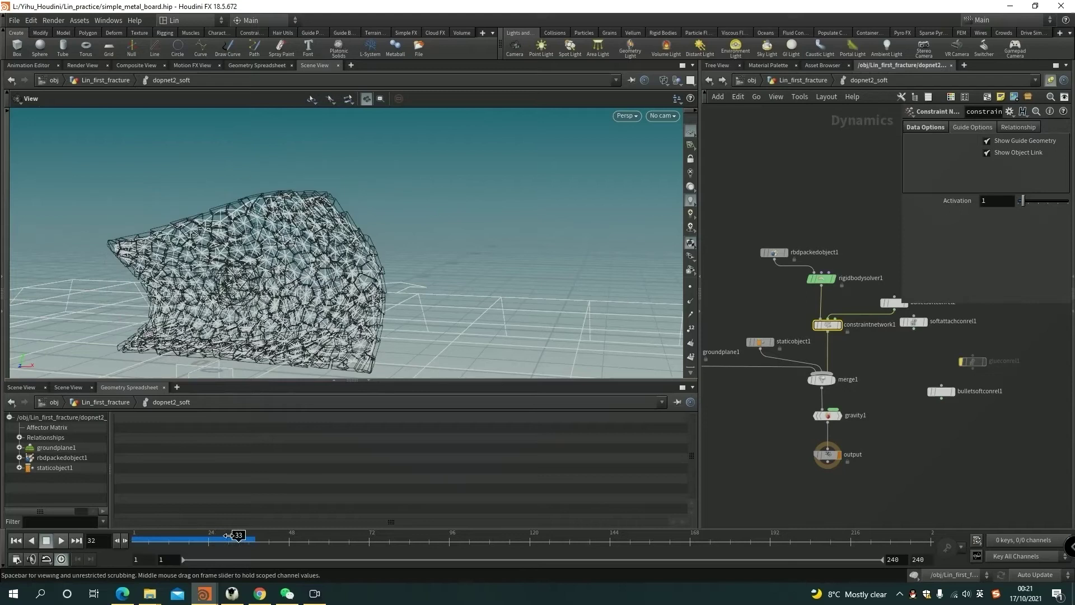
left_click(730, 80)
mouse_move(948, 418)
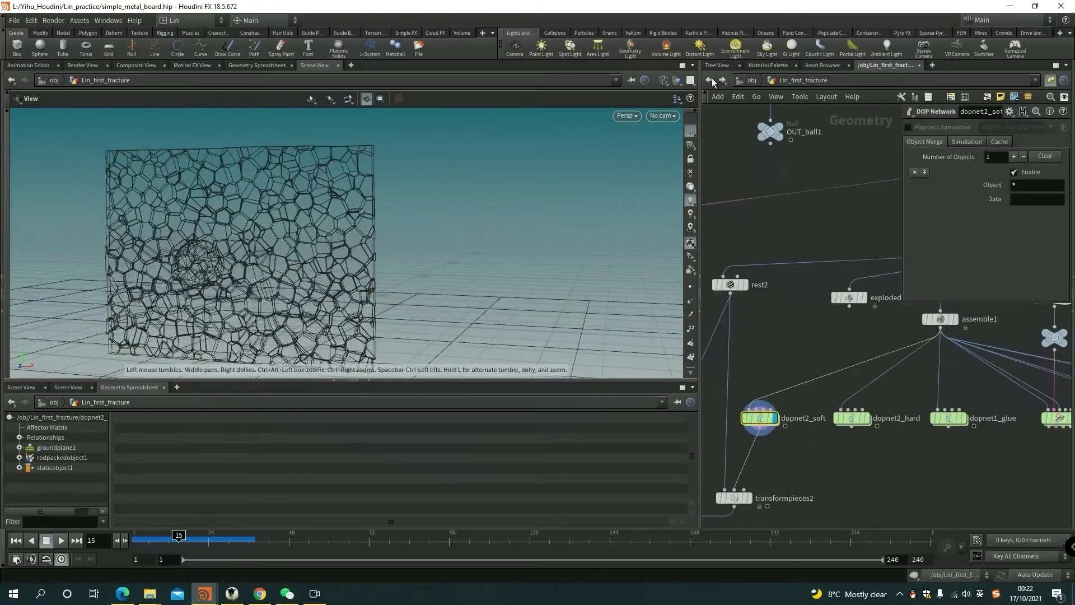
- Enter dopnet1_glue, scrub it back to frame 1, and return to Lin_first_fracture
double_click(881, 413)
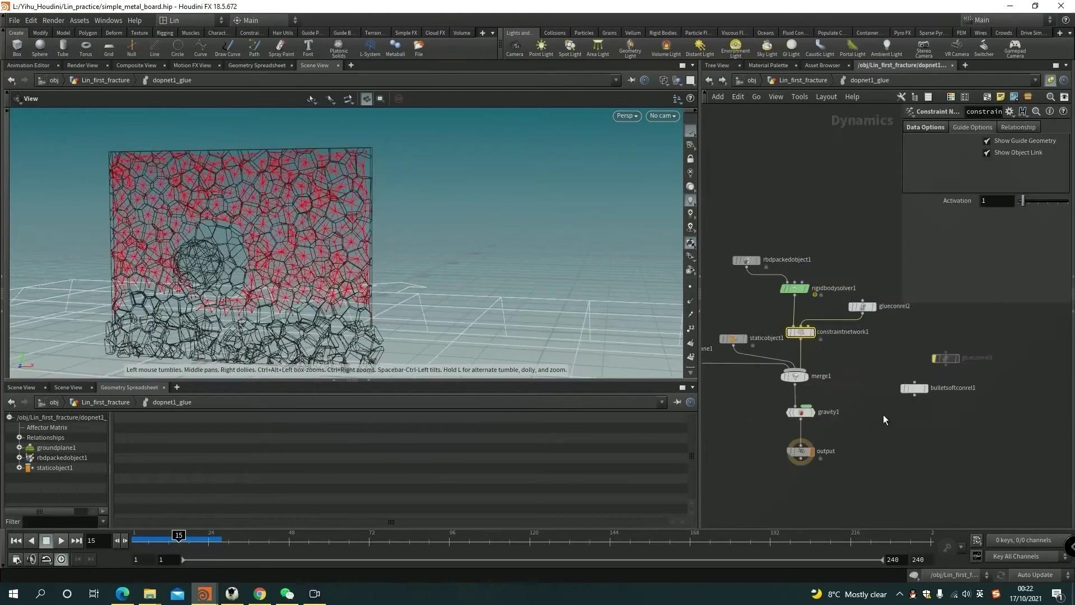
key("Left")
key("Left")
key("Left")
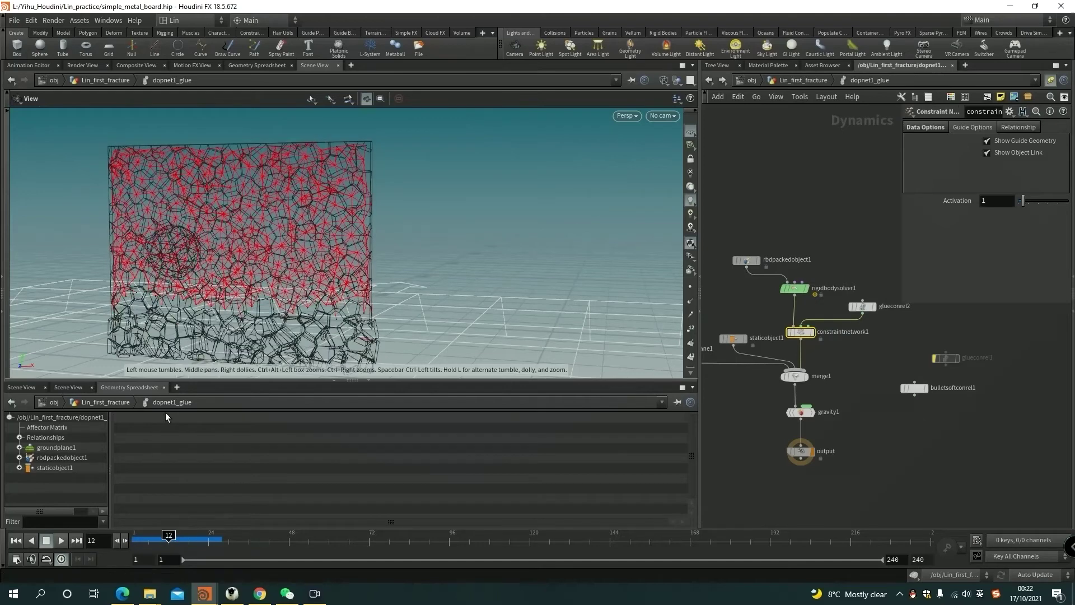
left_click_drag(169, 535, 191, 535)
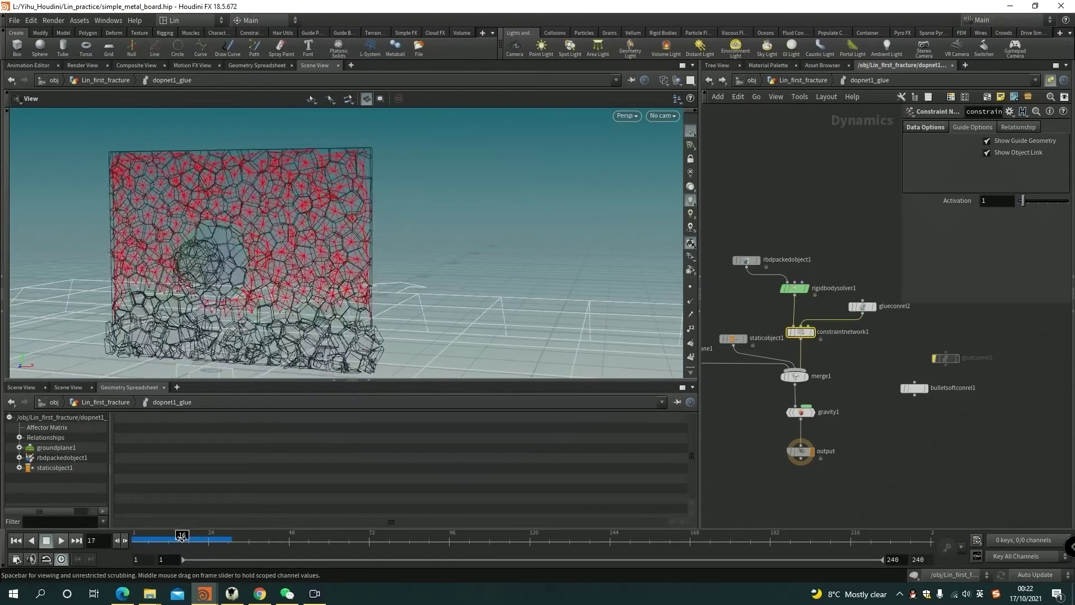
left_click_drag(192, 535, 136, 535)
left_click(709, 80)
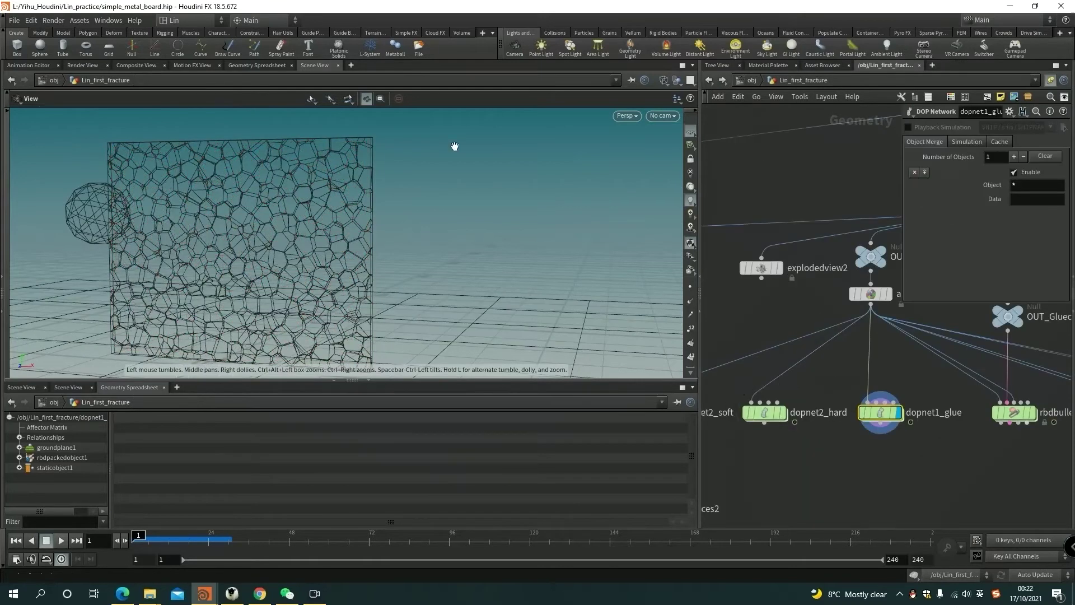
- Switch the viewport to smooth shading and frame the node network
left_click(672, 81)
left_click(685, 160)
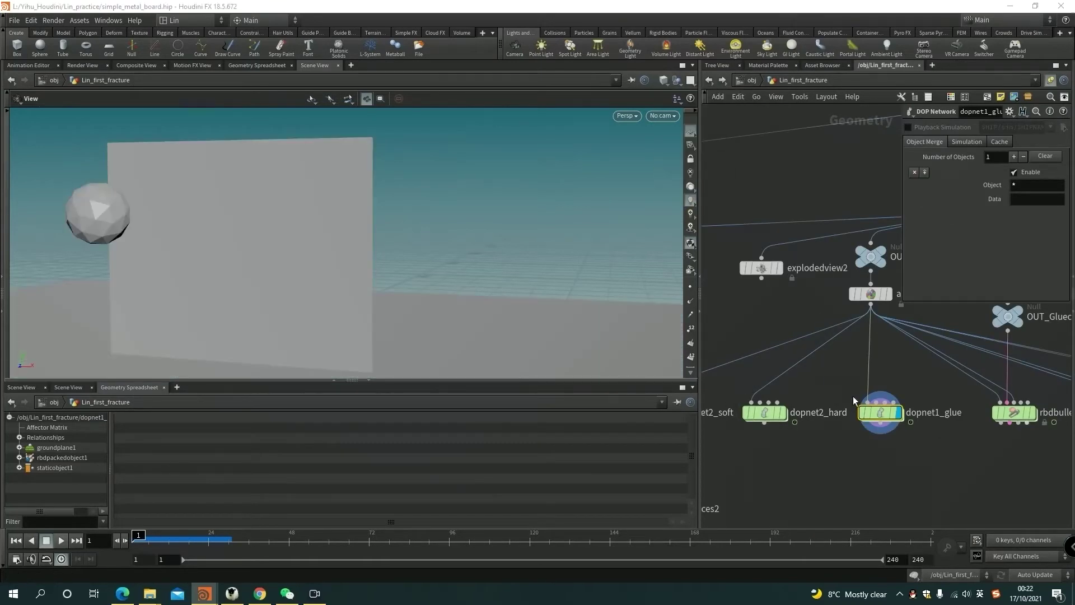
scroll(921, 400, "down", 3)
scroll(921, 401, "down", 3)
scroll(899, 399, "down", 2)
key("h")
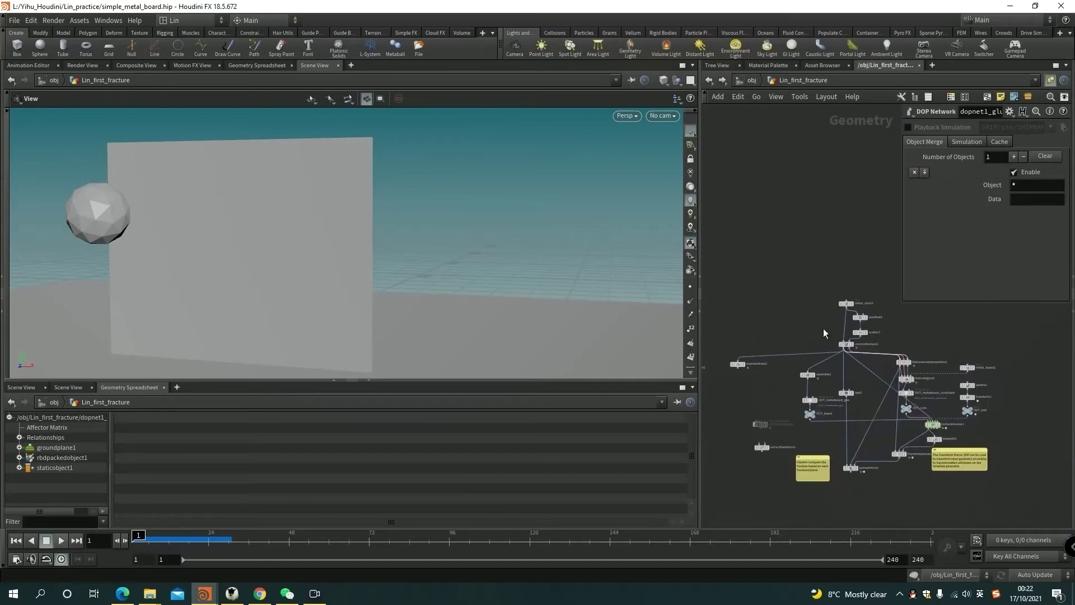
left_click_drag(899, 305, 937, 268)
mouse_move(629, 283)
left_mouse_down()
mouse_move(473, 228)
mouse_move(327, 222)
mouse_move(377, 204)
mouse_move(295, 197)
mouse_move(278, 207)
left_mouse_up()
scroll(934, 319, "up", 3)
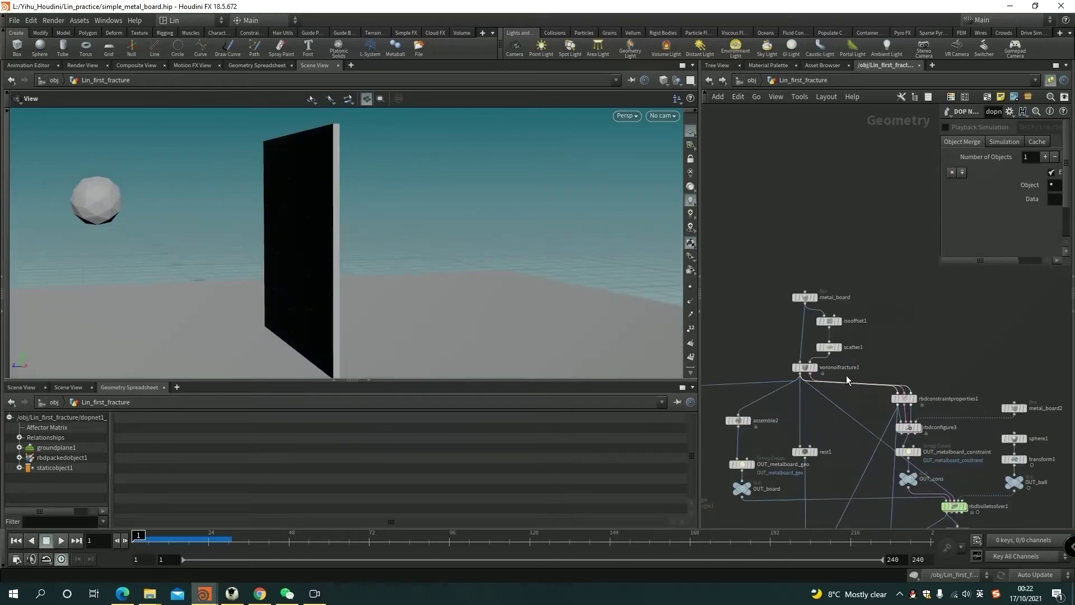
- Select voronoifracture1, then rbdconstraintproperties1, and resize panes to show its strength-10000 glue settings
left_click(816, 375)
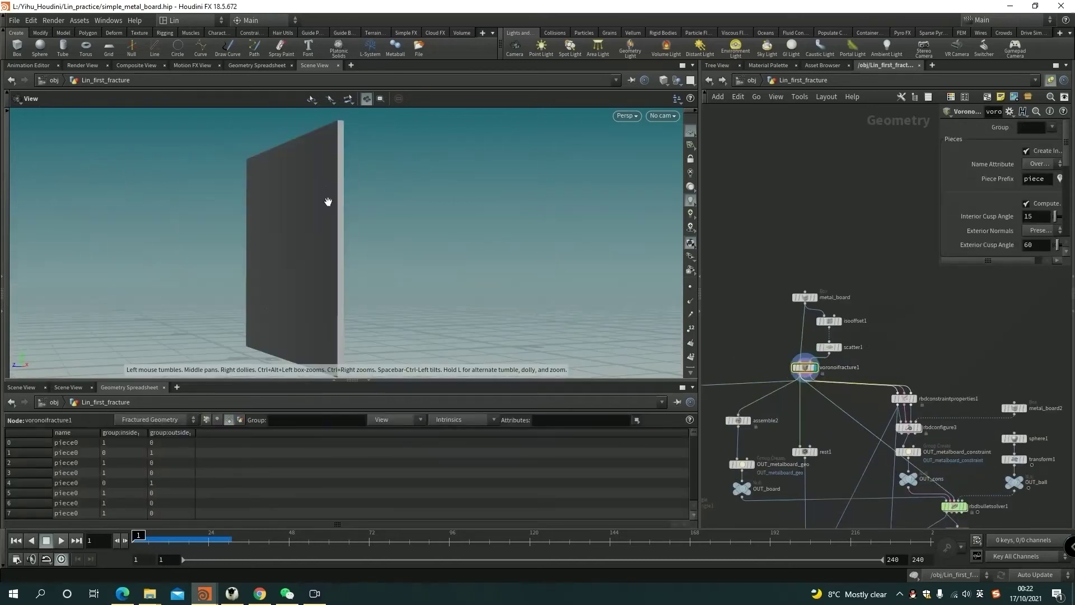
scroll(813, 373, "up", 2)
left_click(878, 364)
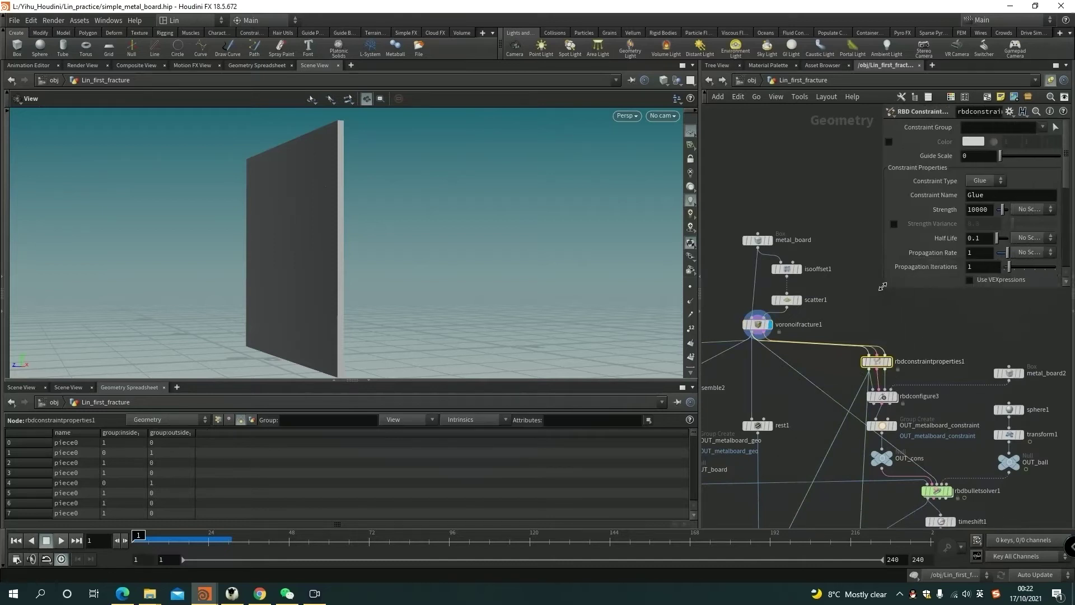
left_click_drag(937, 265, 859, 307)
scroll(795, 366, "up", 1)
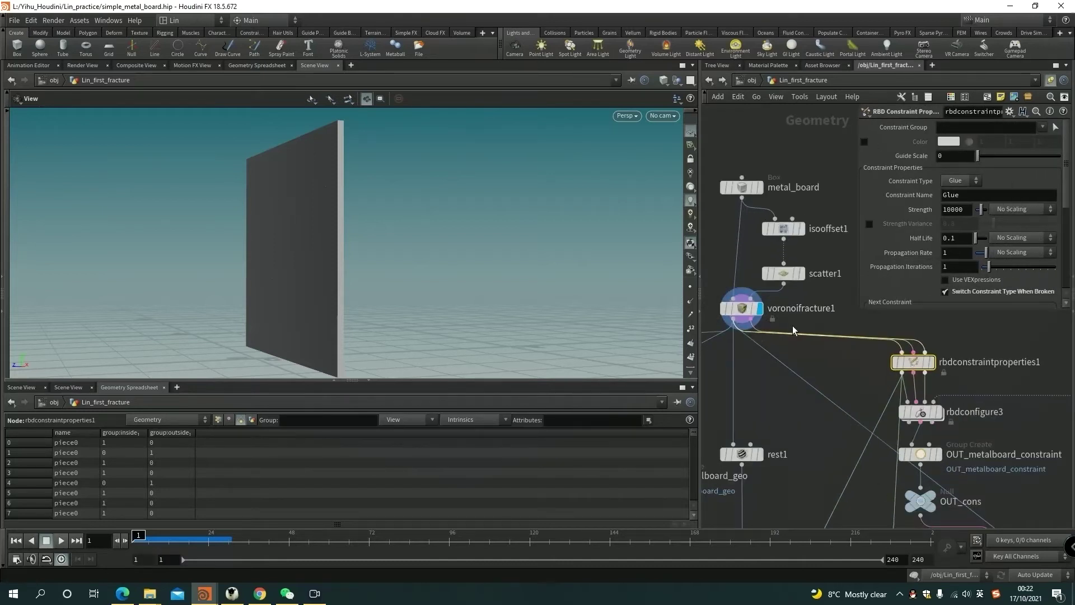
mouse_move(981, 341)
middle_mouse_down()
mouse_move(878, 369)
mouse_move(882, 327)
middle_mouse_up()
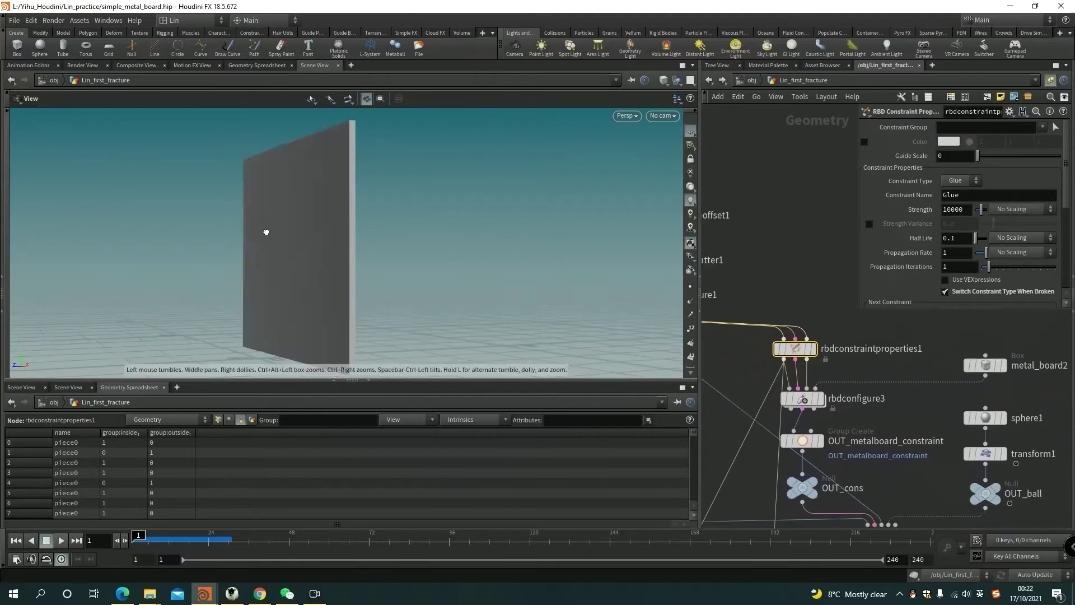
left_click_drag(264, 233, 361, 304)
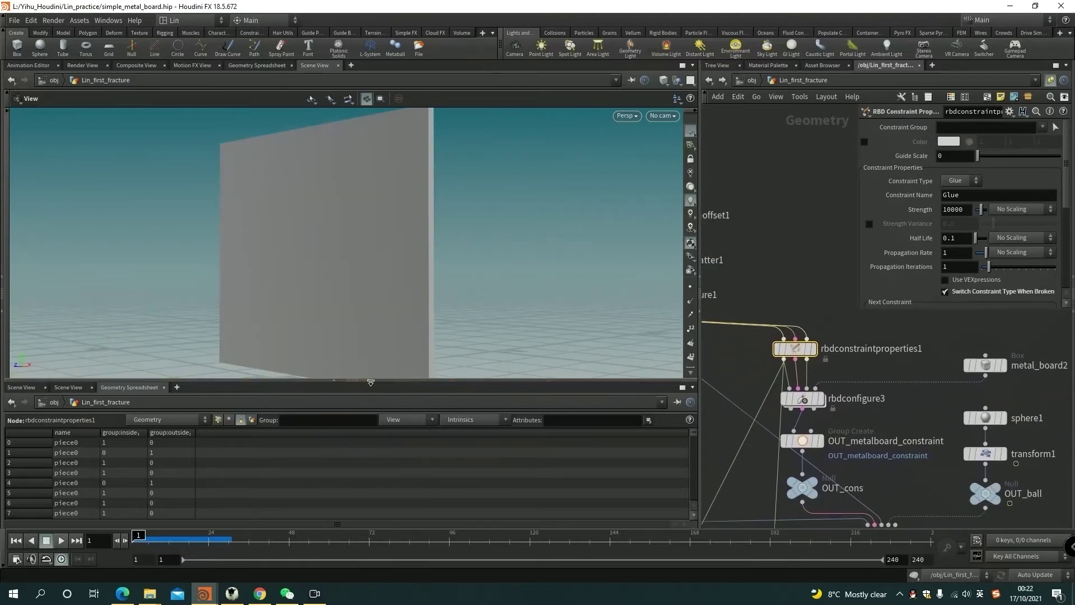
left_click_drag(370, 382, 370, 432)
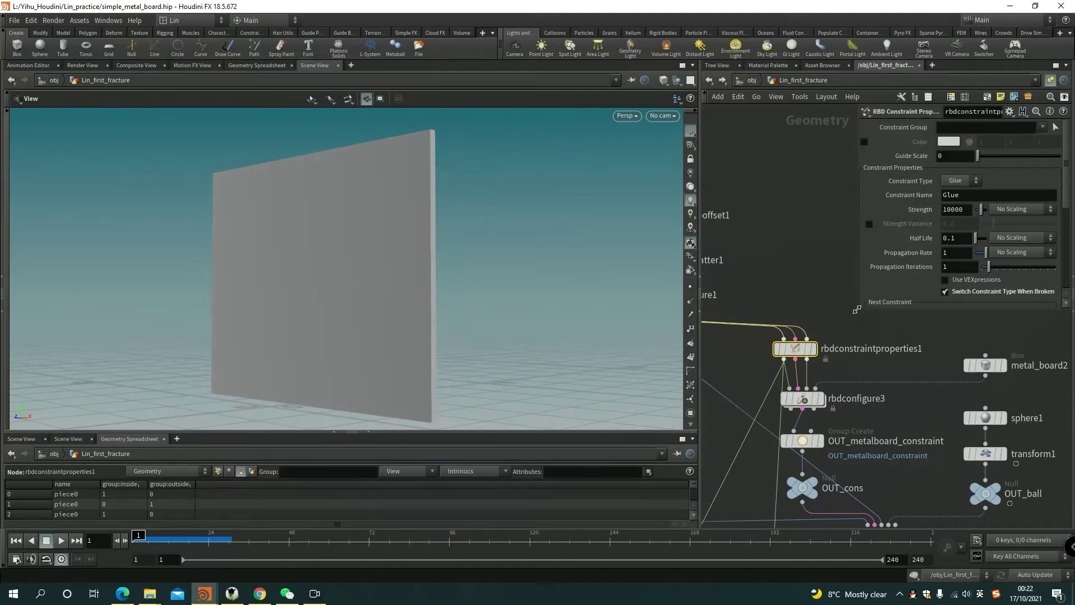
mouse_move(858, 308)
left_mouse_down()
mouse_move(800, 401)
mouse_move(828, 256)
left_mouse_up()
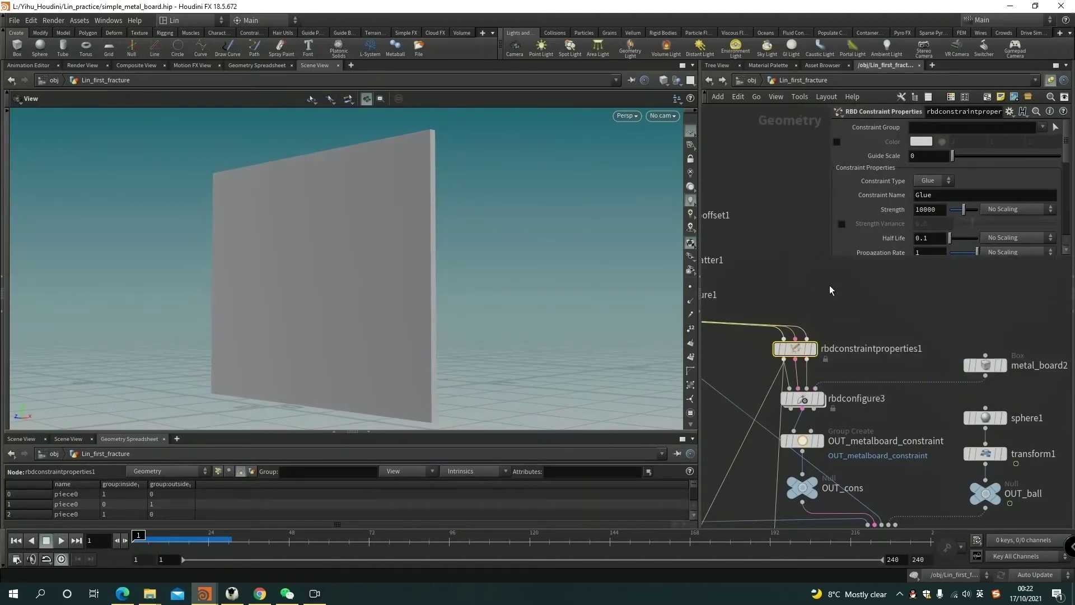
- Add an RBD Constraint Properties node with Switch Constraint Type When Broken enabled
key("Tab")
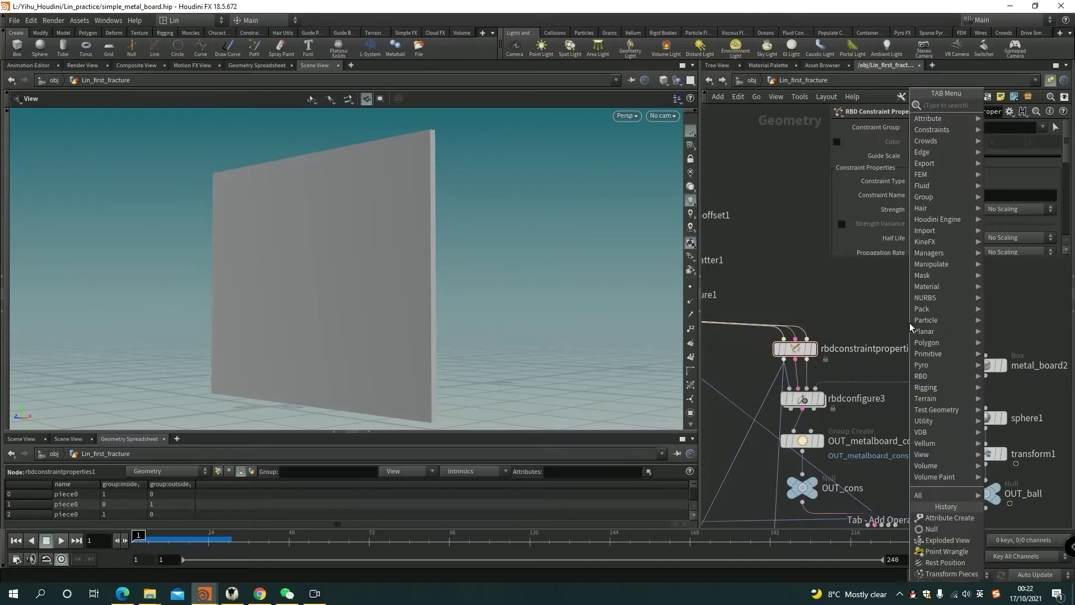
type("rbdcon")
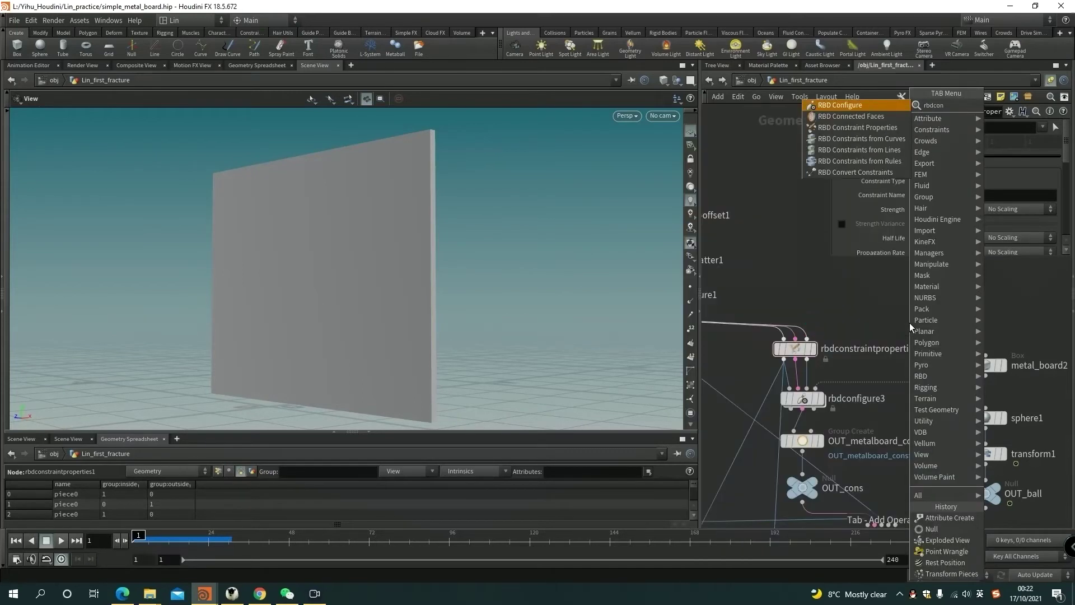
type("pro")
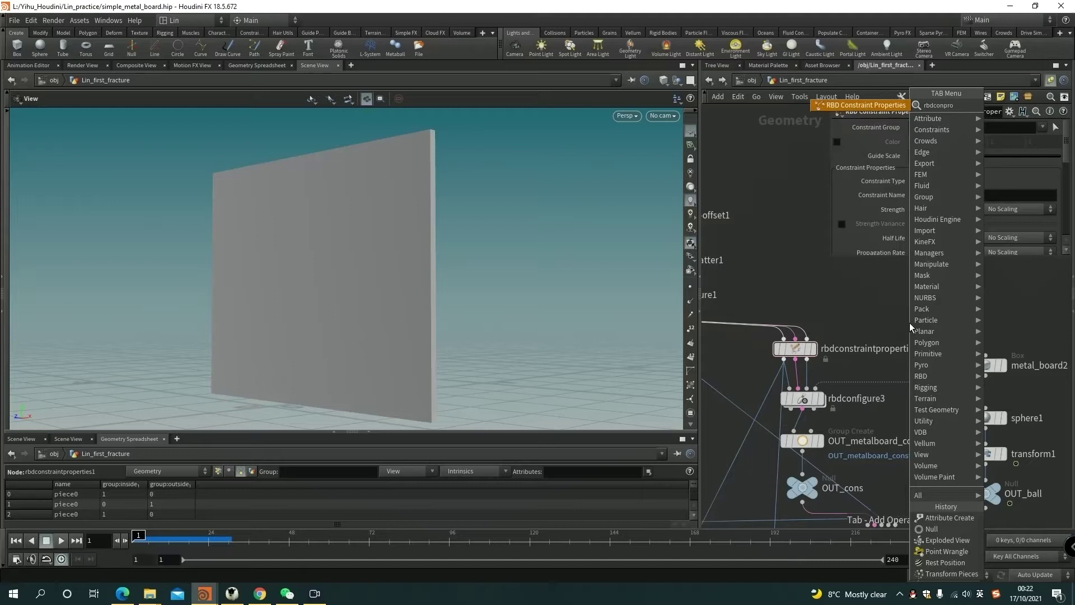
key("Return")
left_click(797, 292)
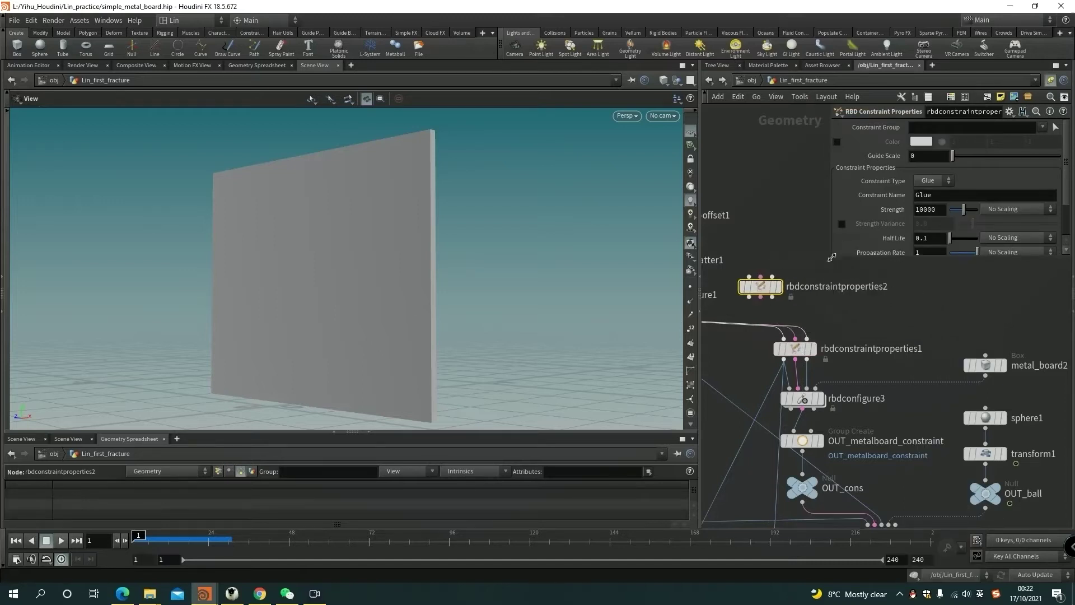
left_click_drag(832, 258, 823, 404)
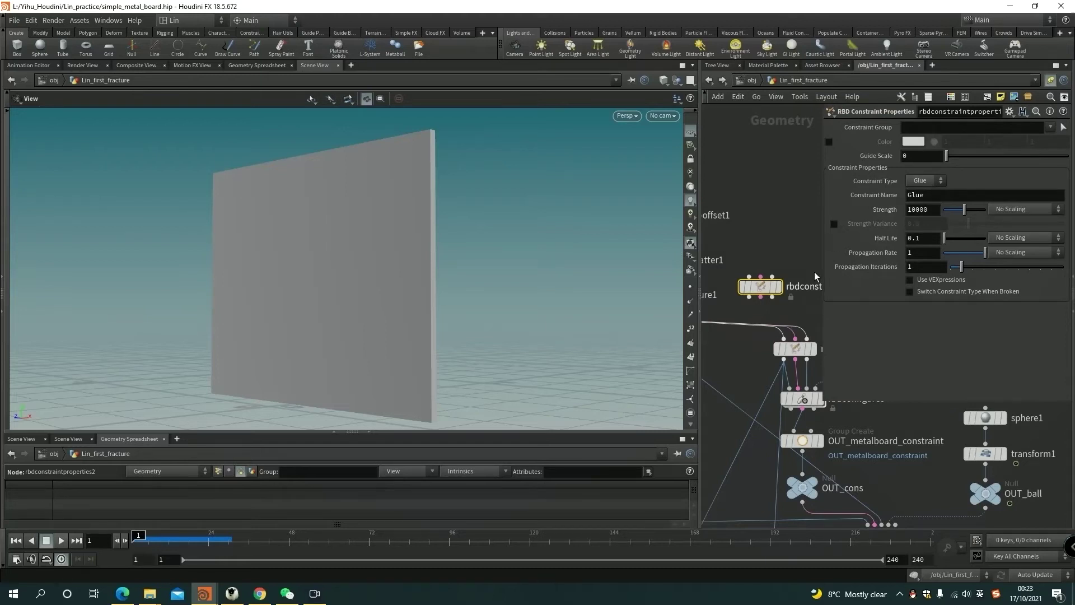
middle_click_drag(814, 272, 782, 274)
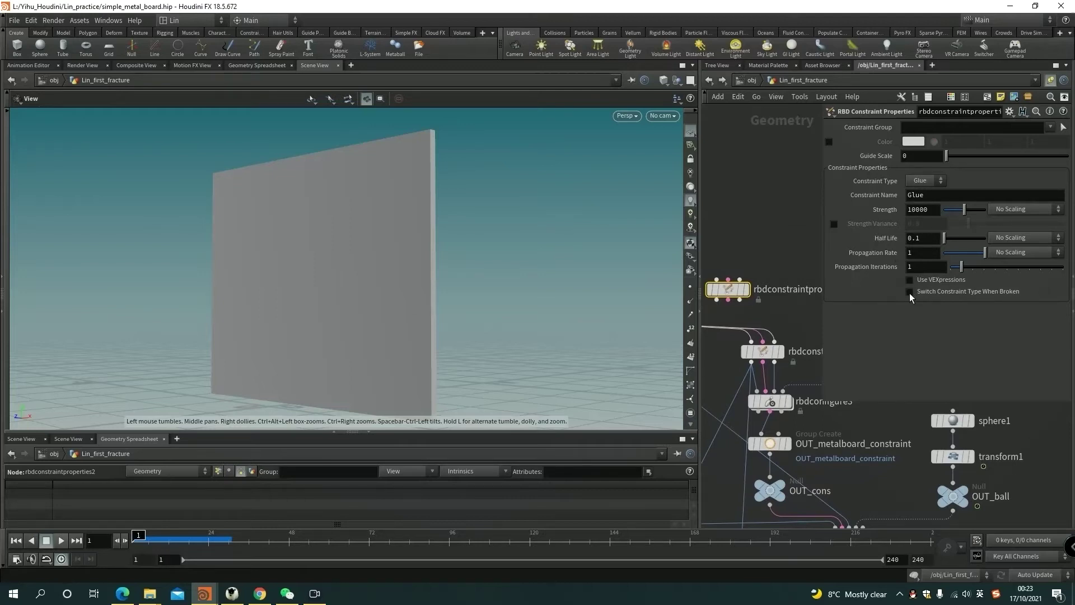
left_click(910, 292)
scroll(924, 302, "down", 2)
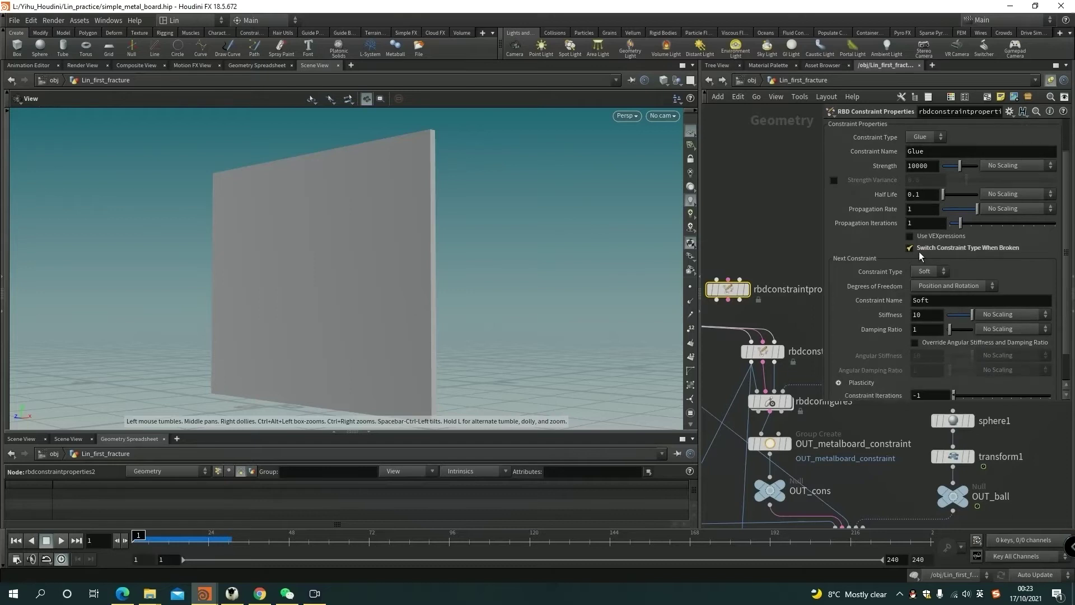
scroll(1014, 257, "down", 1)
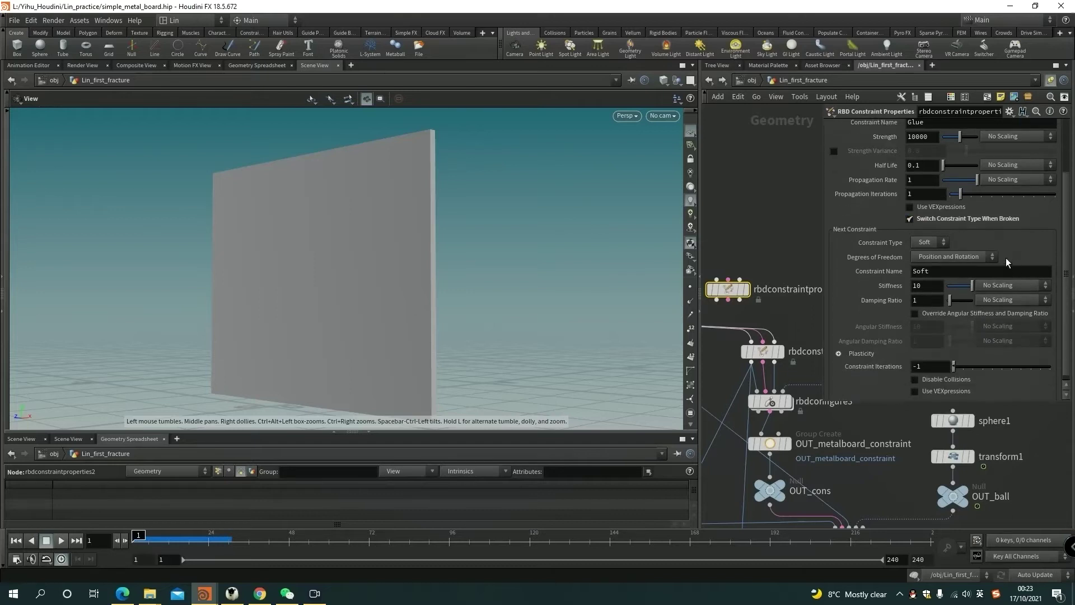
- Delete rbdconstraintproperties2 and inspect rbdconstraintproperties1's soft stiffness 75 settings
left_click_drag(739, 288, 768, 282)
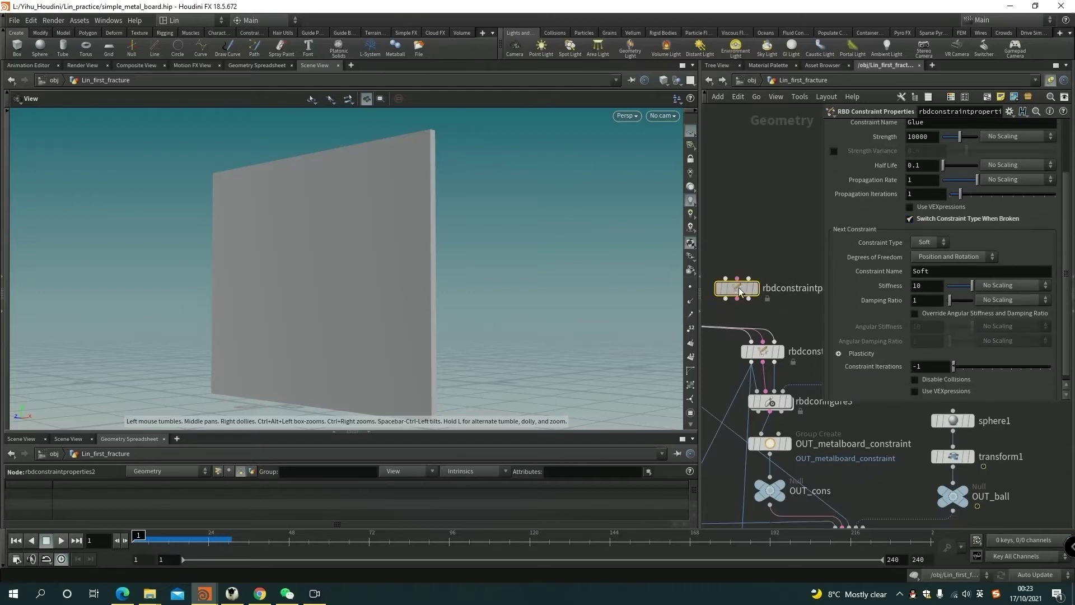
left_click_drag(824, 402, 854, 313)
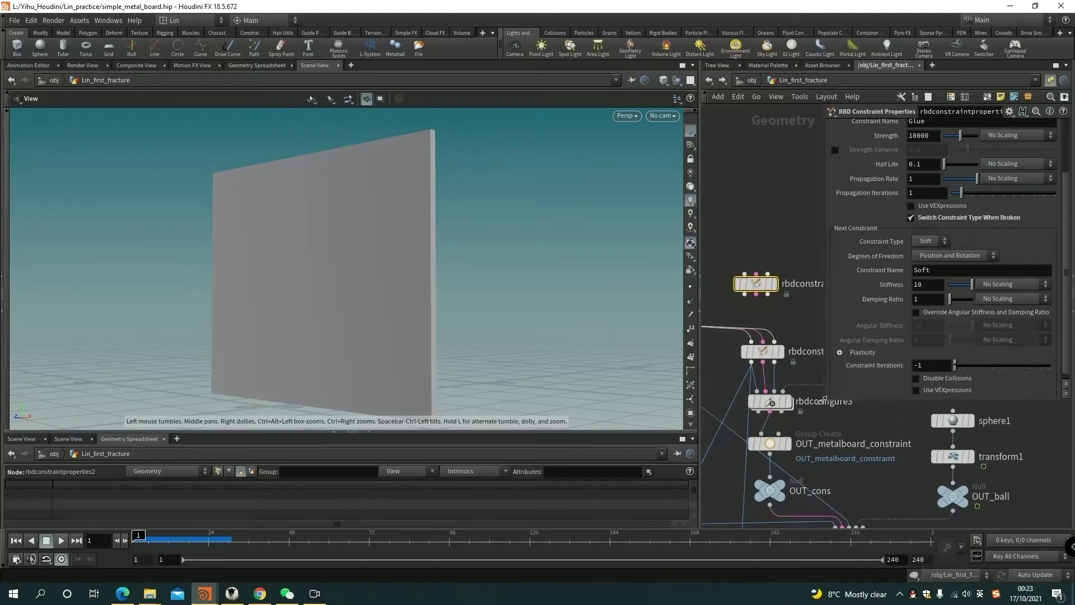
left_click_drag(756, 284, 789, 295)
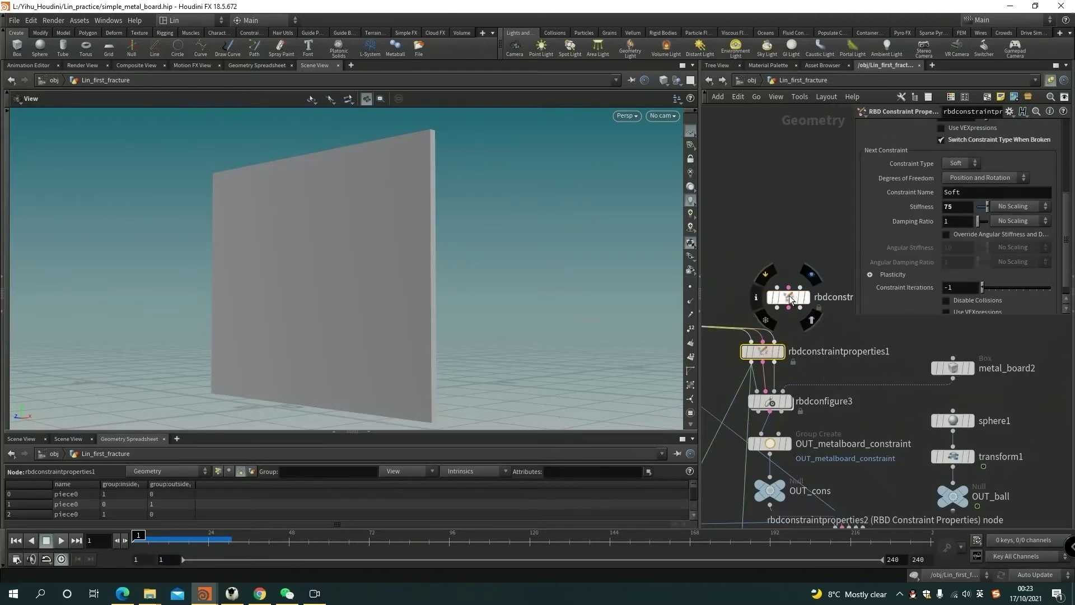
key("Delete")
left_click(763, 351)
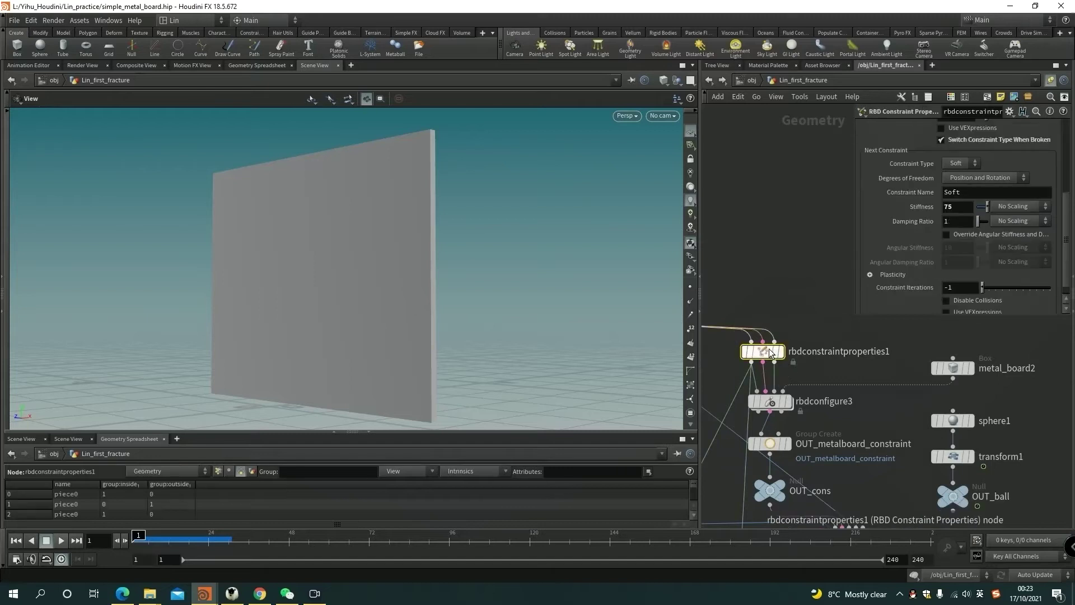
scroll(934, 226, "up", 2)
scroll(936, 250, "up", 1)
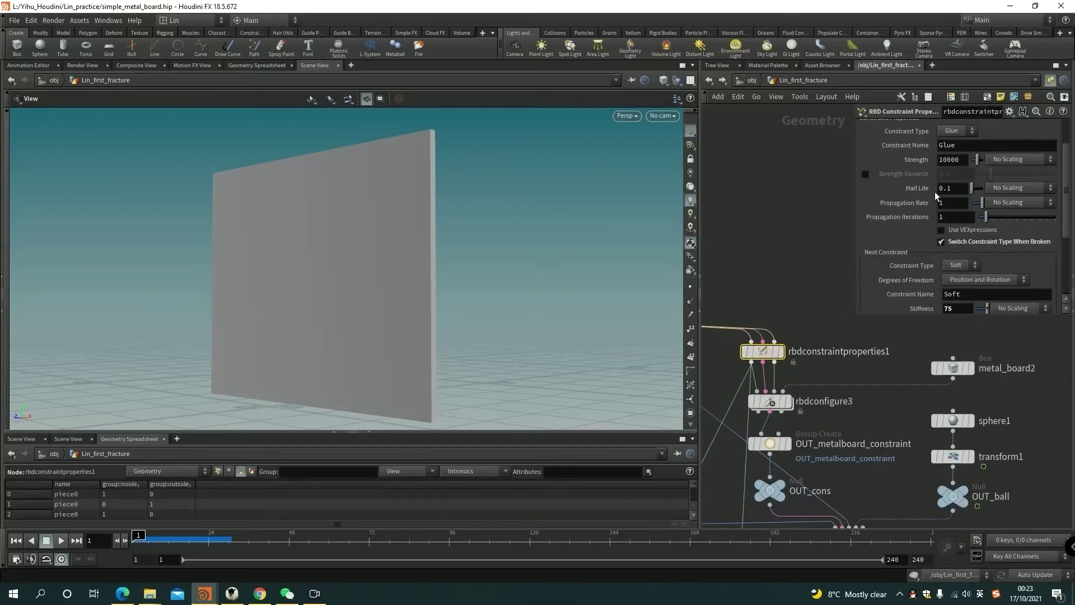
scroll(958, 189, "down", 1)
scroll(907, 239, "down", 1)
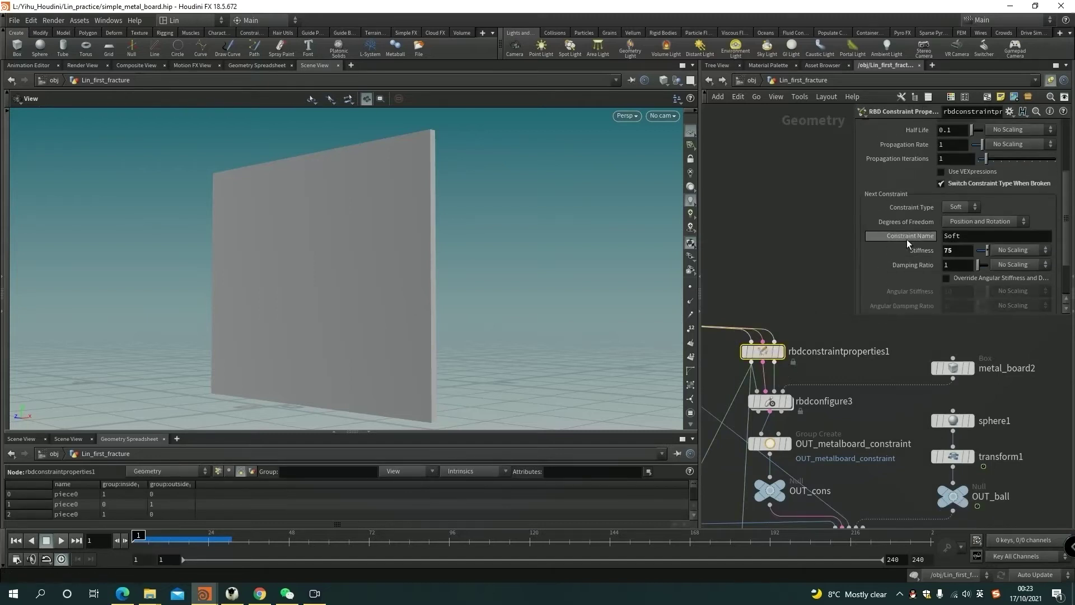
scroll(724, 328, "down", 3)
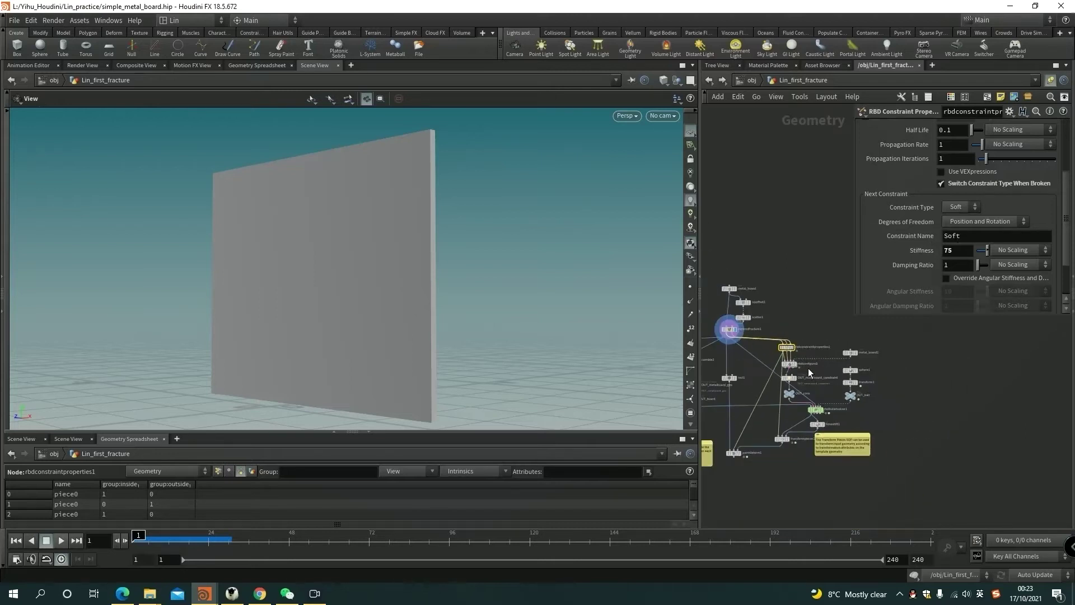
middle_click_drag(725, 328, 983, 325)
- Review the parameters of rbdbulletsolver, rbdconstraintproperties1 and rbdconfigure3 in turn
left_click(943, 409)
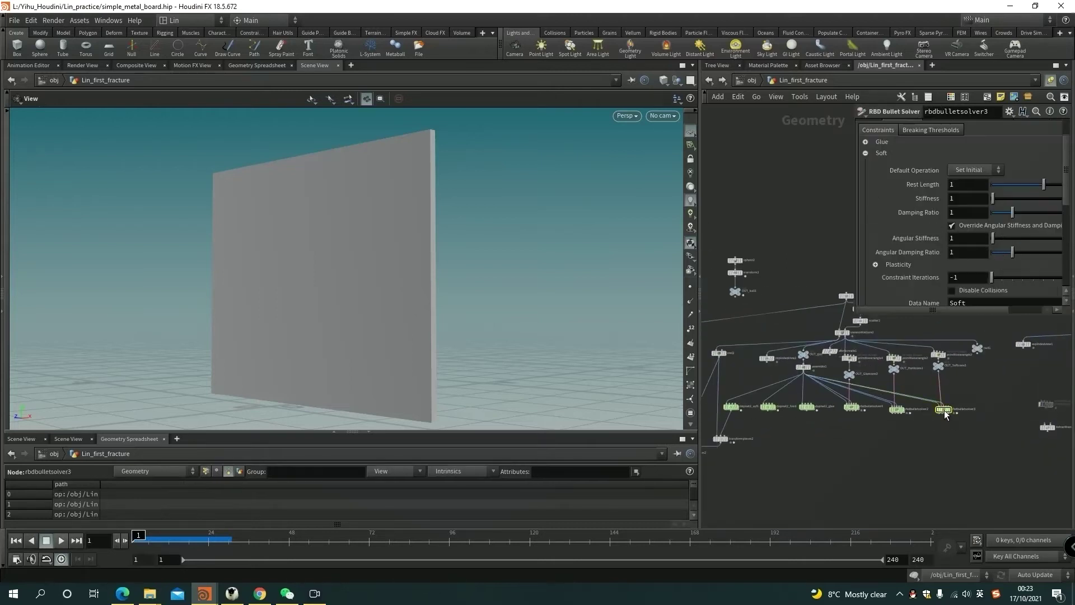
scroll(934, 239, "up", 2)
scroll(933, 239, "down", 1)
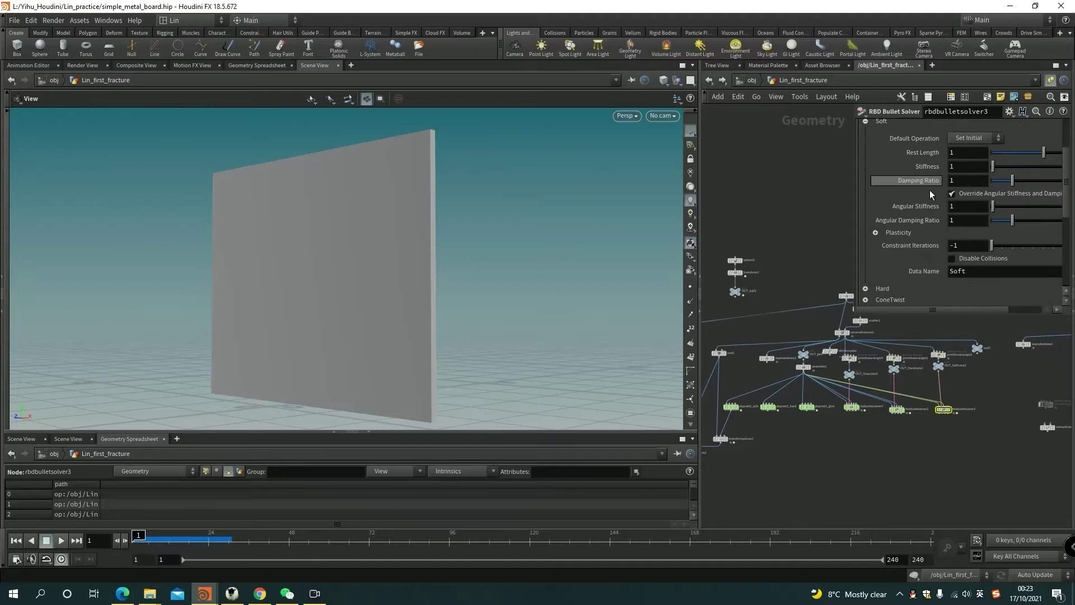
scroll(797, 490, "up", 2)
scroll(1033, 391, "up", 2)
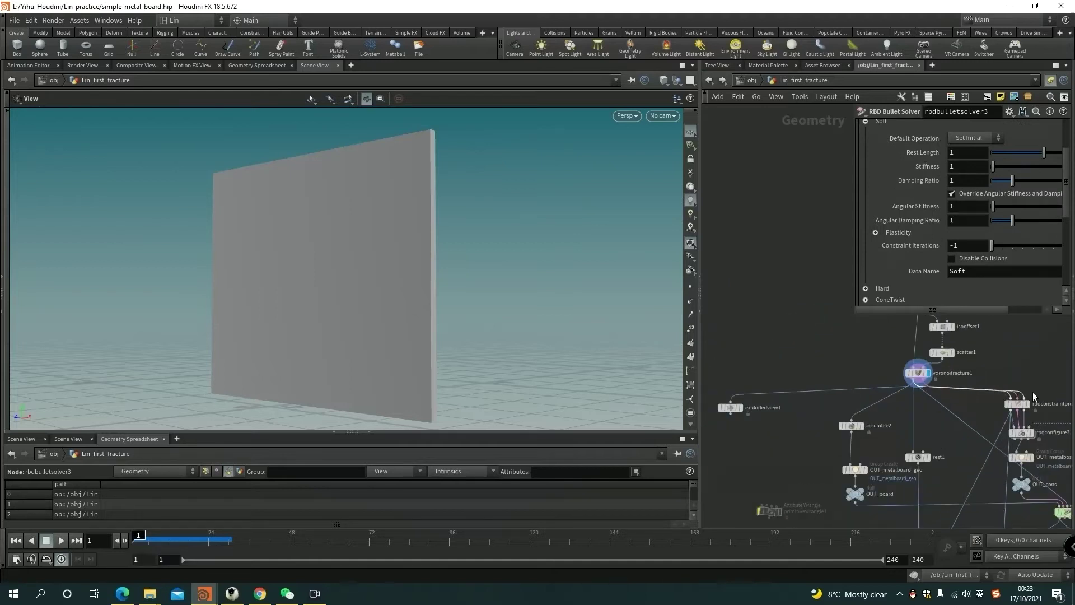
middle_click_drag(1033, 392, 886, 374)
left_click(875, 392)
scroll(932, 220, "up", 2)
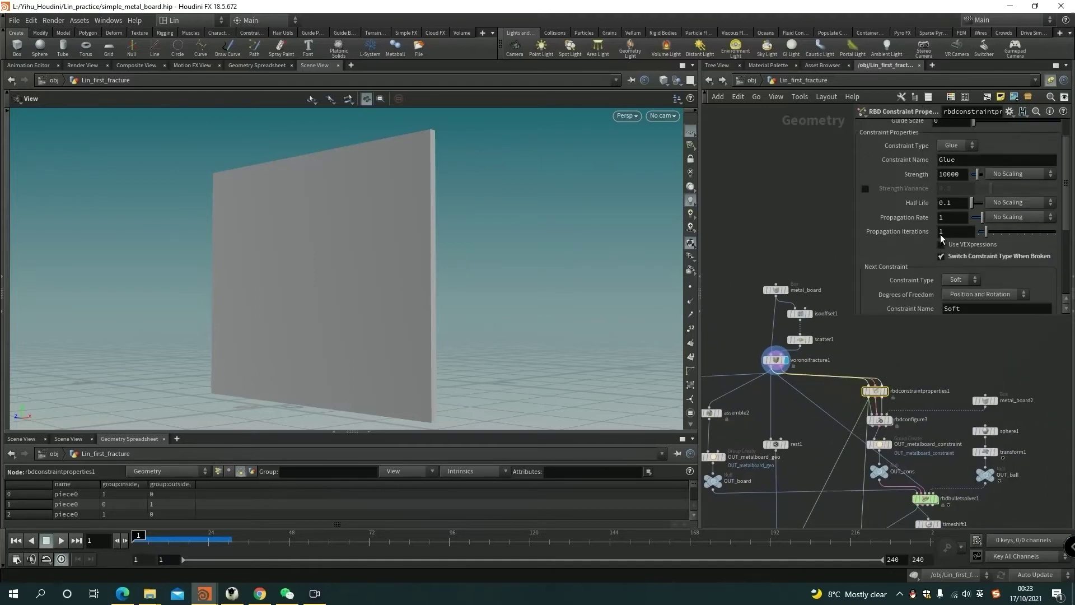
scroll(940, 234, "up", 2)
scroll(899, 428, "up", 2)
left_click(866, 418)
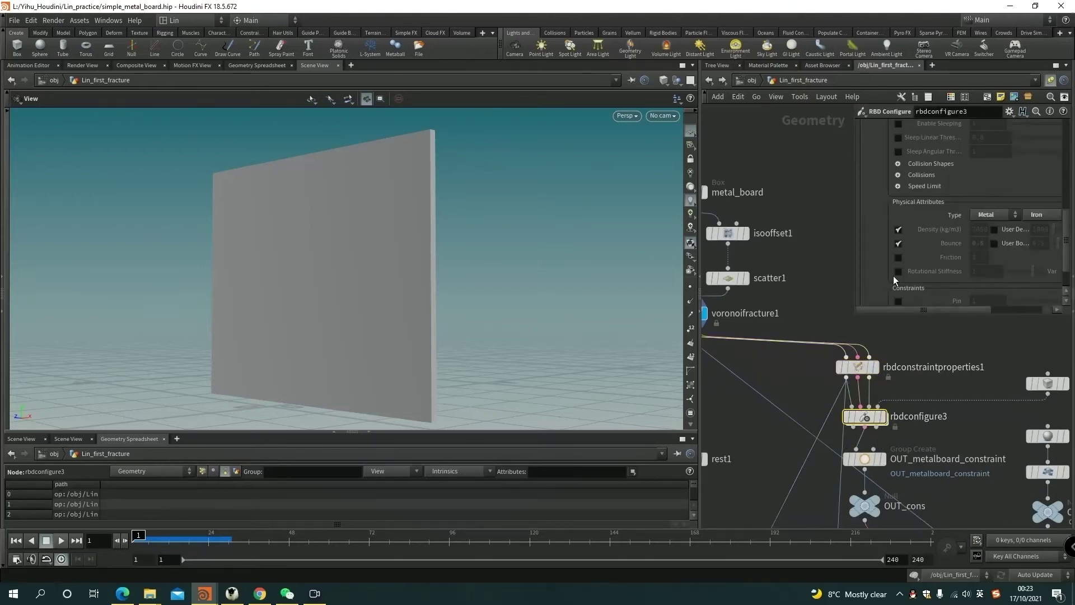
scroll(920, 259, "down", 1)
scroll(911, 273, "up", 1)
scroll(911, 272, "up", 3)
scroll(916, 271, "up", 3)
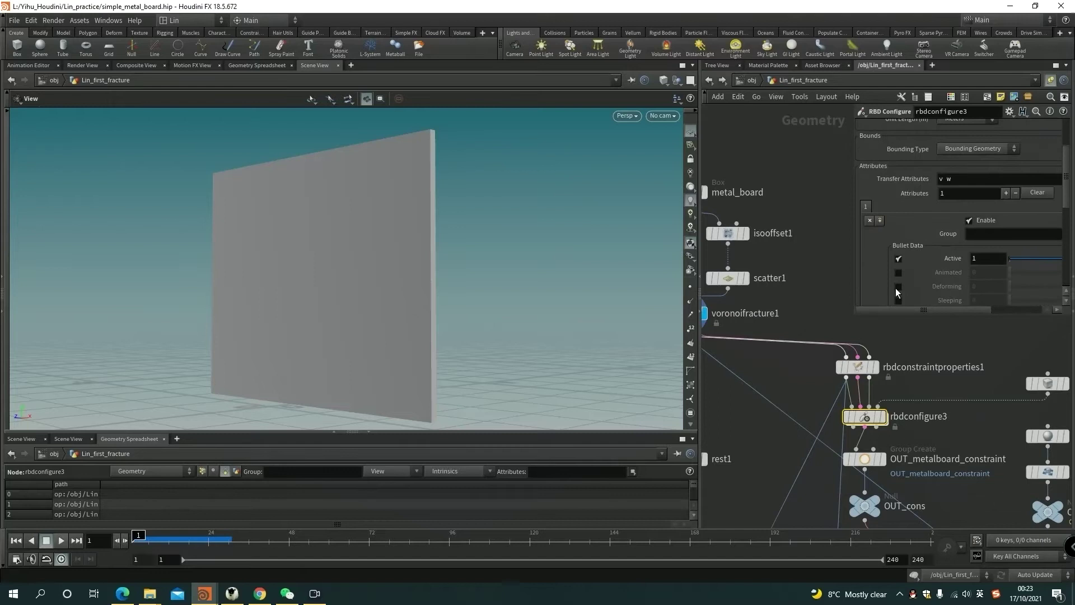
left_click_drag(857, 314, 752, 353)
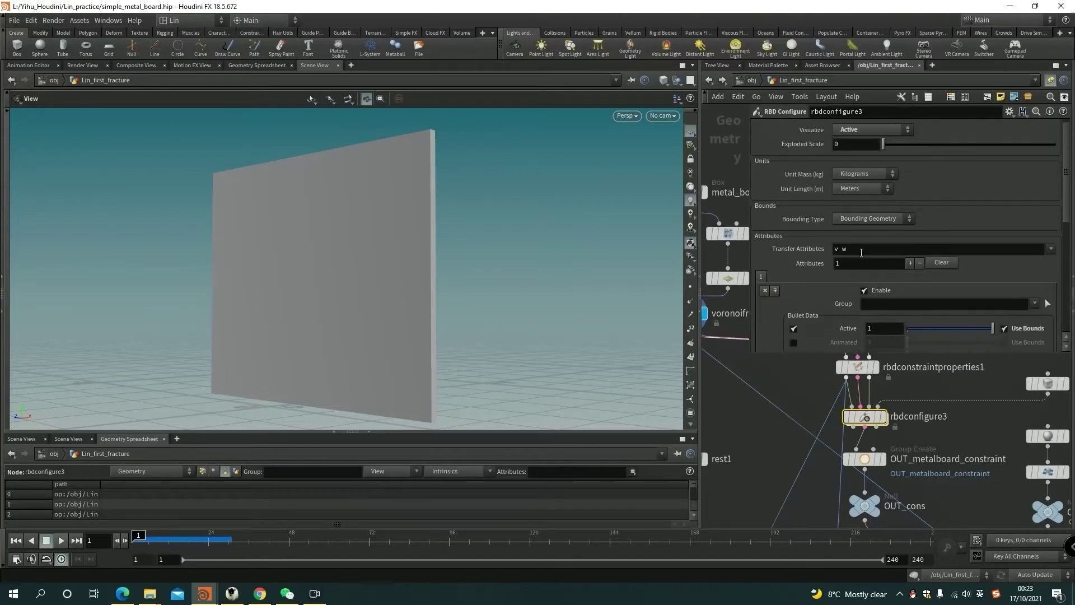
scroll(861, 252, "up", 2)
scroll(857, 254, "down", 1)
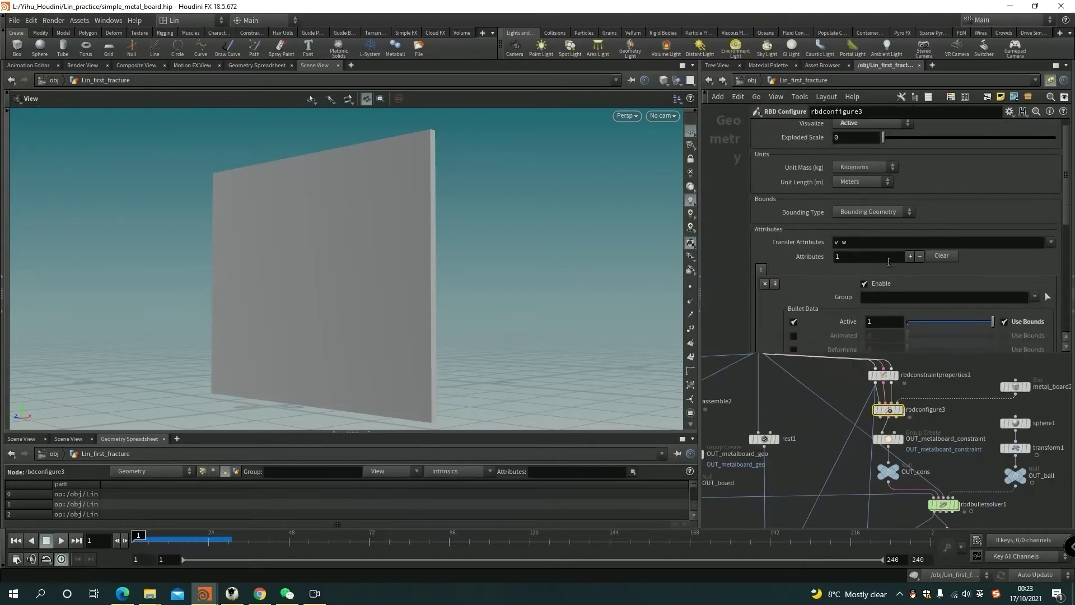
scroll(840, 260, "down", 2)
scroll(858, 276, "down", 2)
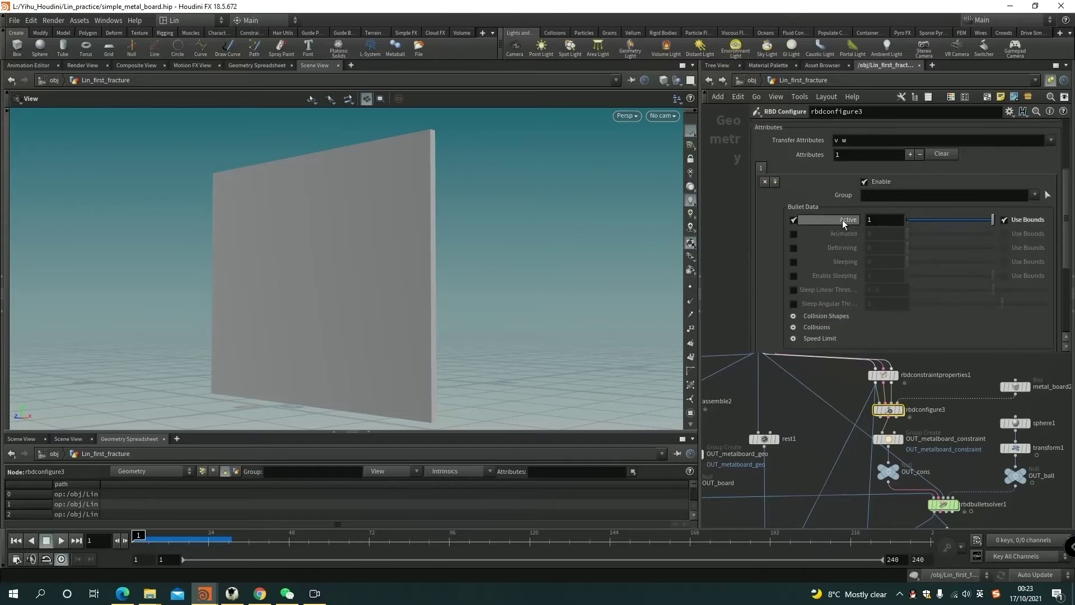
scroll(858, 228, "down", 1)
scroll(860, 247, "down", 2)
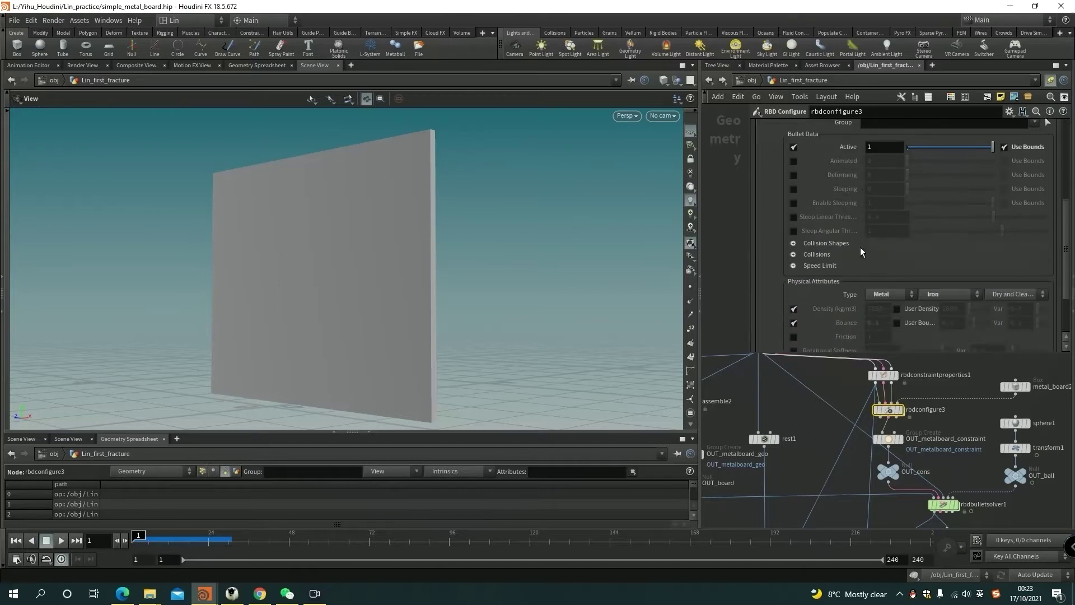
scroll(860, 252, "down", 2)
scroll(878, 290, "up", 3)
scroll(876, 275, "up", 3)
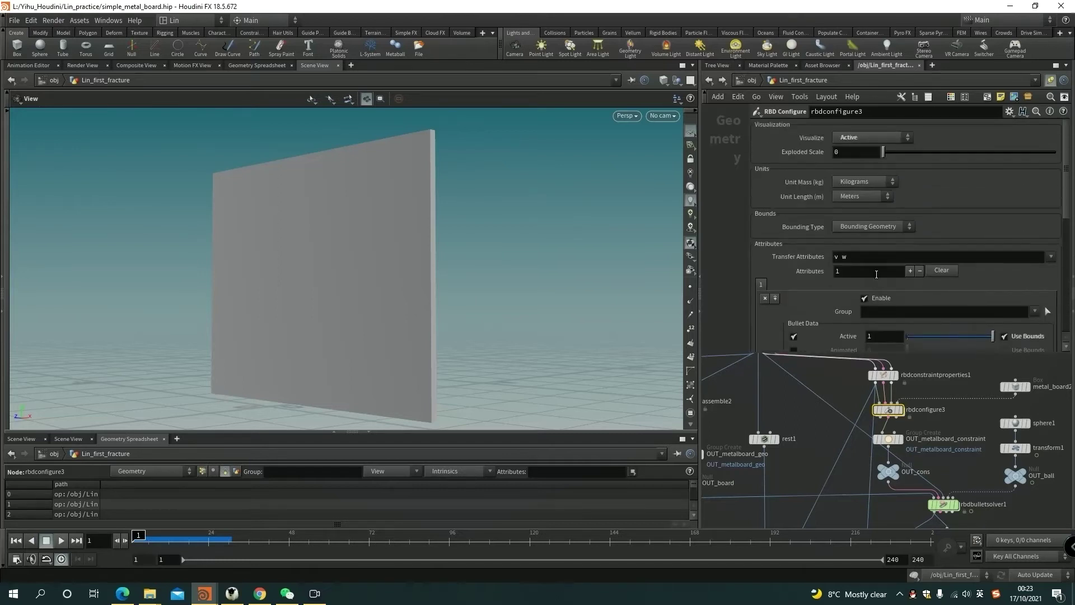
scroll(889, 404, "down", 2)
scroll(889, 404, "down", 2)
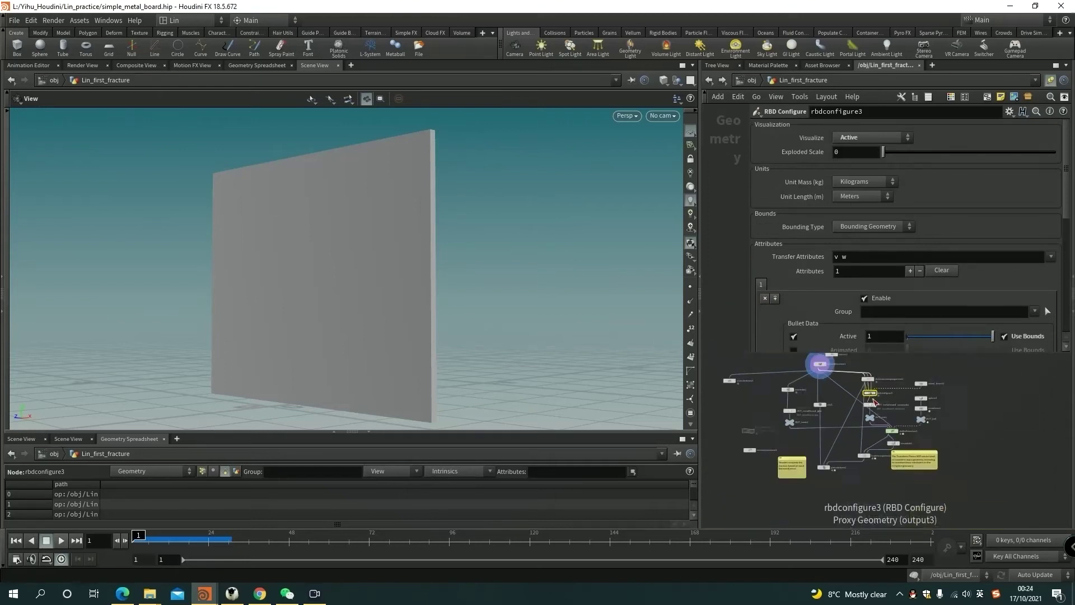
scroll(889, 404, "up", 2)
scroll(889, 405, "up", 2)
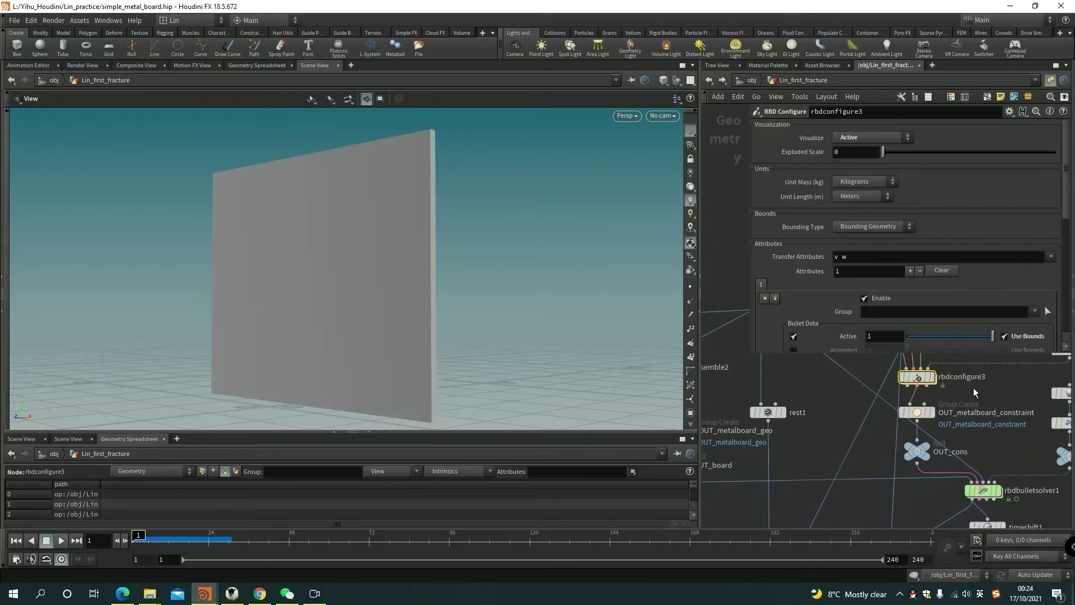
middle_click_drag(958, 437, 919, 425)
left_click(889, 402)
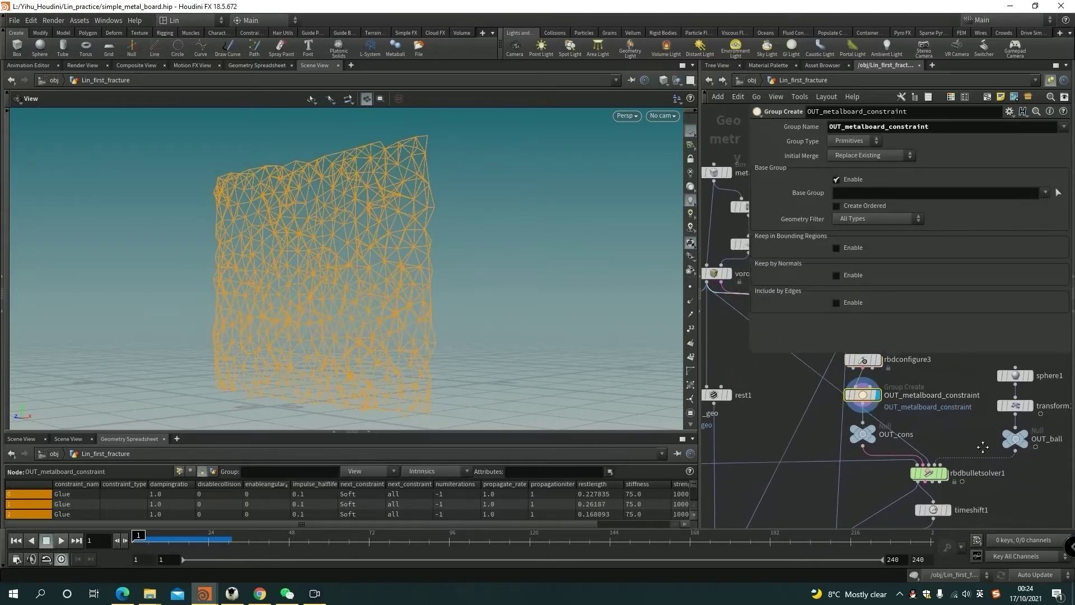
middle_click_drag(817, 385, 768, 353)
scroll(897, 398, "down", 3)
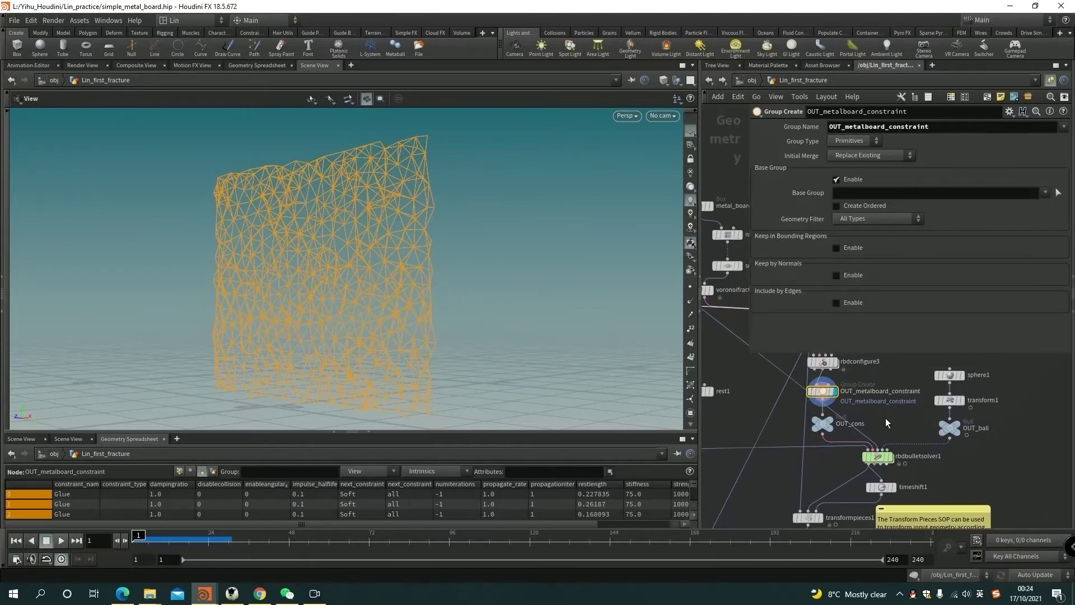
mouse_move(886, 417)
middle_mouse_down()
mouse_move(842, 430)
mouse_move(883, 415)
middle_mouse_up()
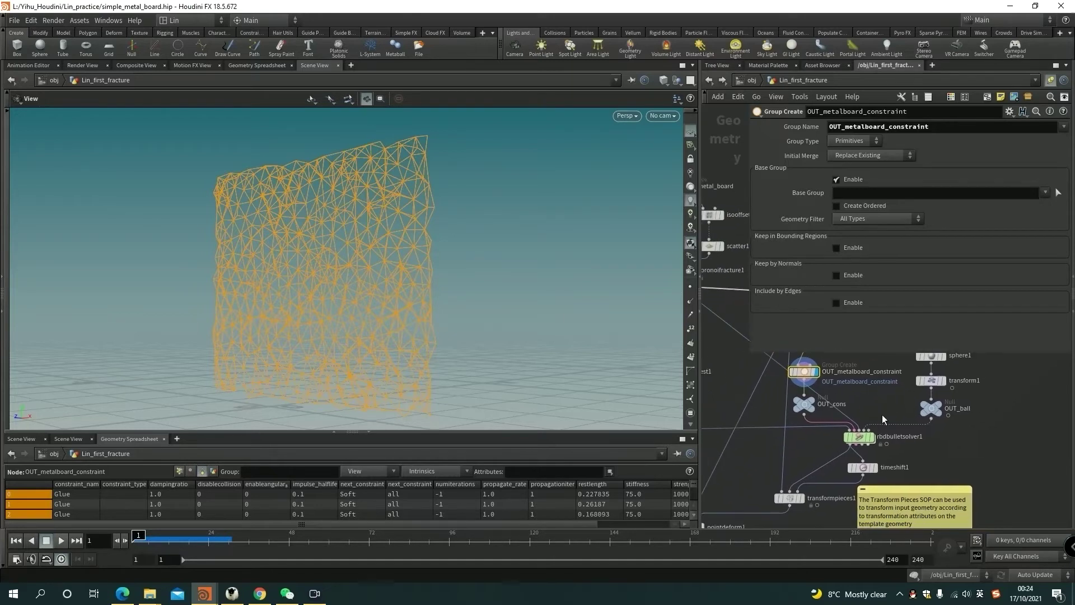
scroll(882, 414, "up", 2)
scroll(976, 456, "up", 2)
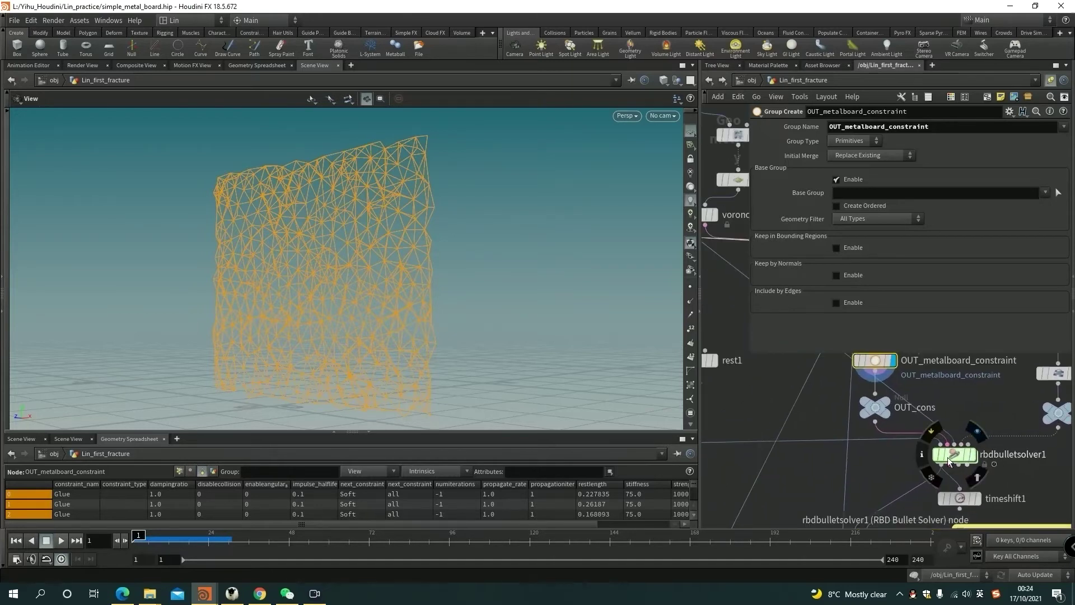
scroll(937, 458, "down", 3)
scroll(932, 458, "down", 2)
scroll(988, 442, "up", 2)
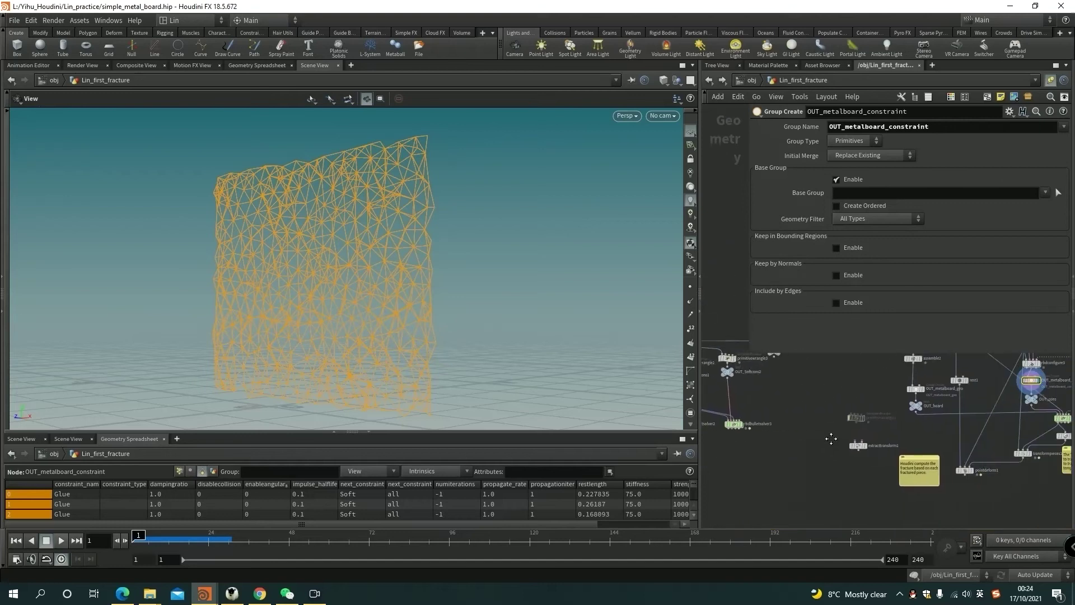
scroll(989, 442, "up", 2)
scroll(965, 445, "up", 2)
scroll(945, 448, "up", 2)
scroll(886, 420, "down", 2)
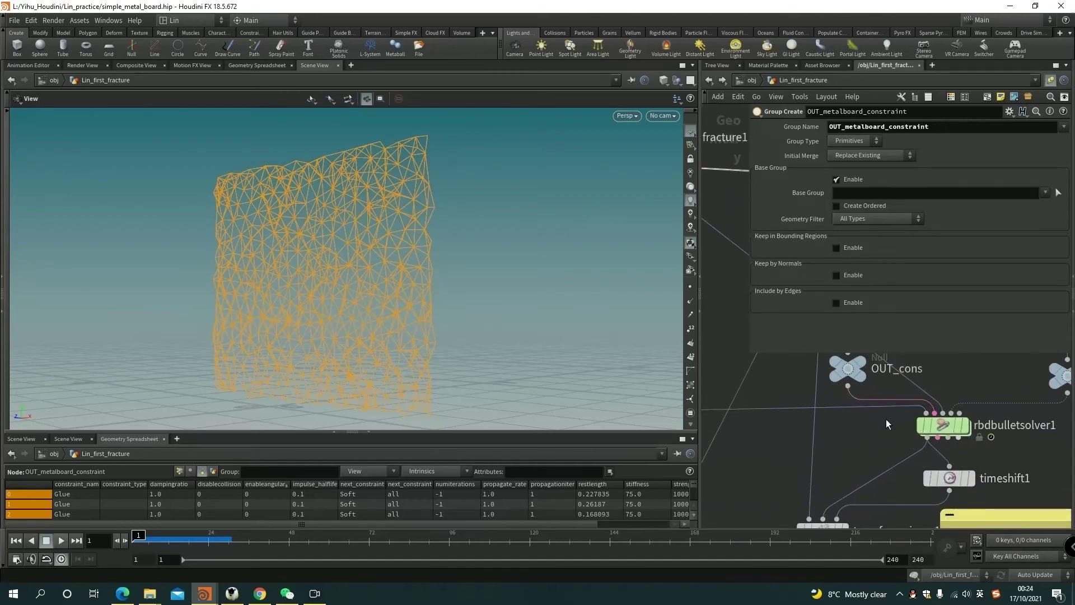
scroll(860, 431, "down", 2)
scroll(865, 424, "down", 2)
scroll(864, 424, "up", 1)
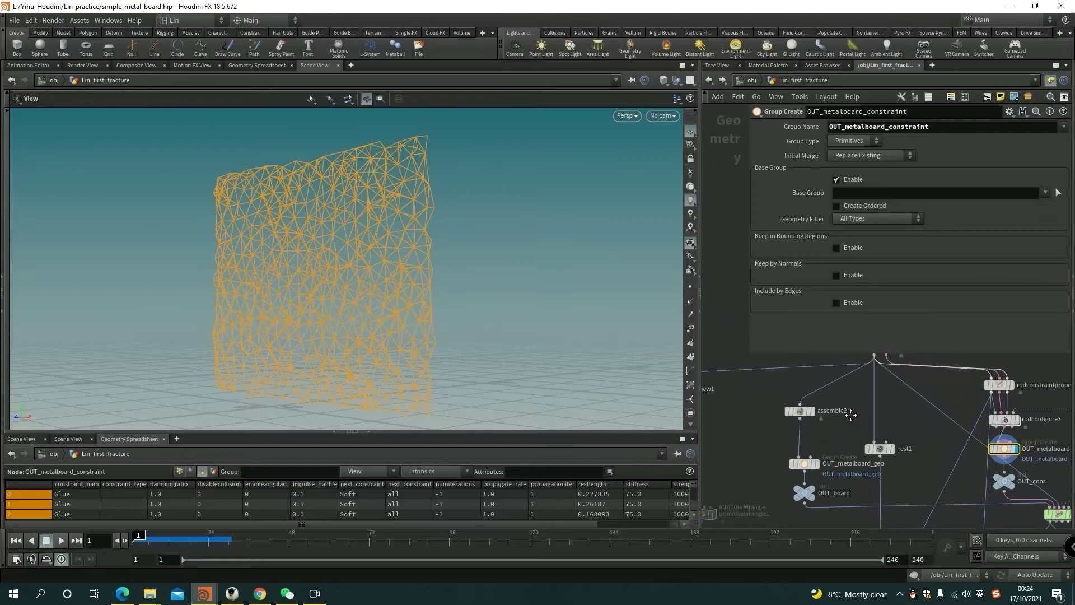
scroll(823, 441, "up", 1)
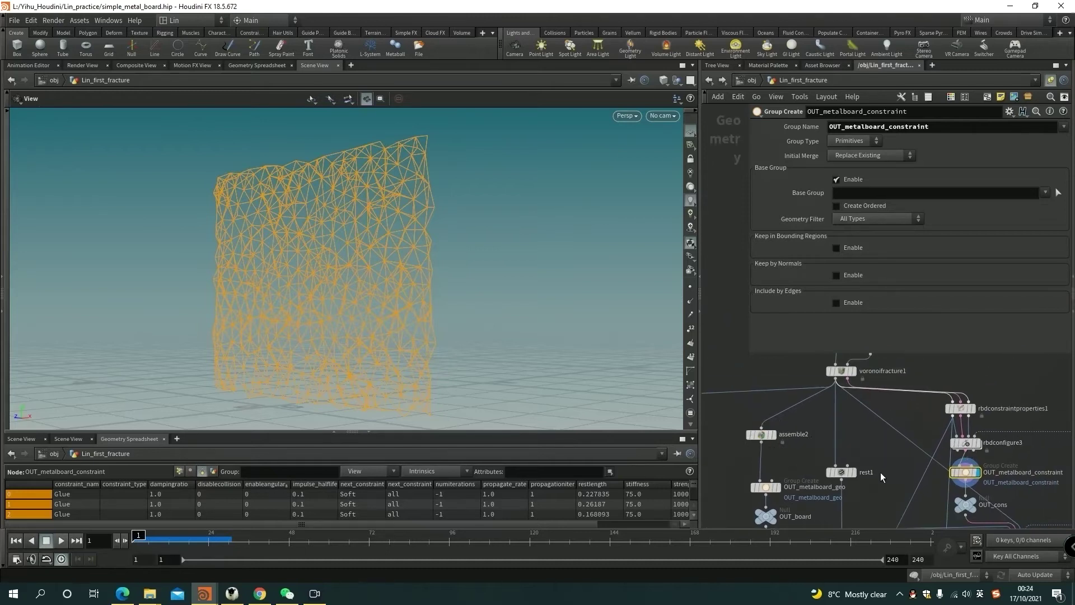
middle_click_drag(880, 473, 839, 433)
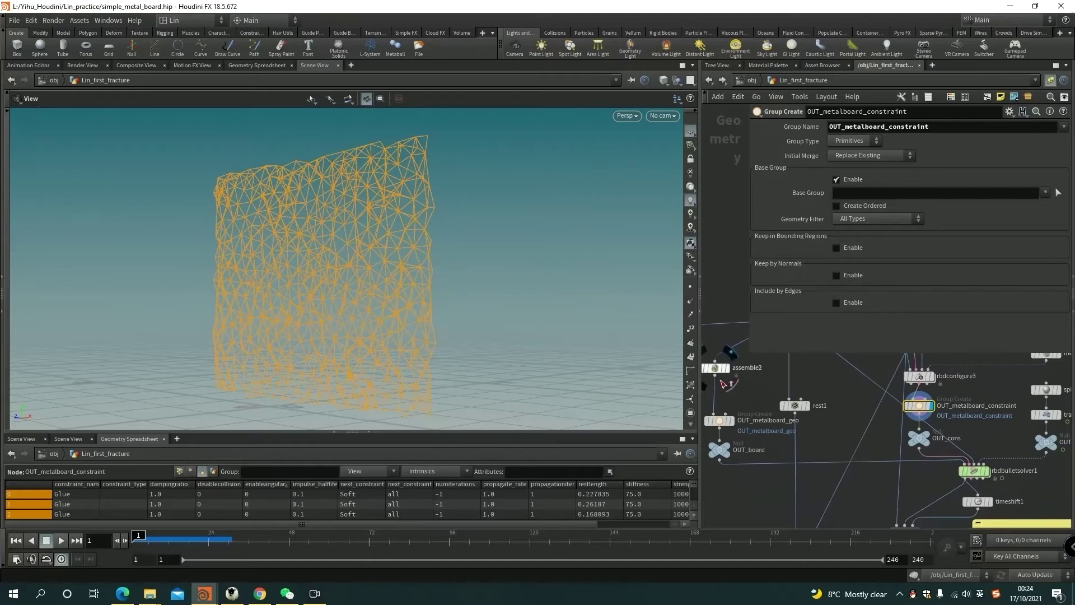
mouse_move(755, 387)
middle_mouse_down()
mouse_move(821, 440)
mouse_move(734, 388)
middle_mouse_up()
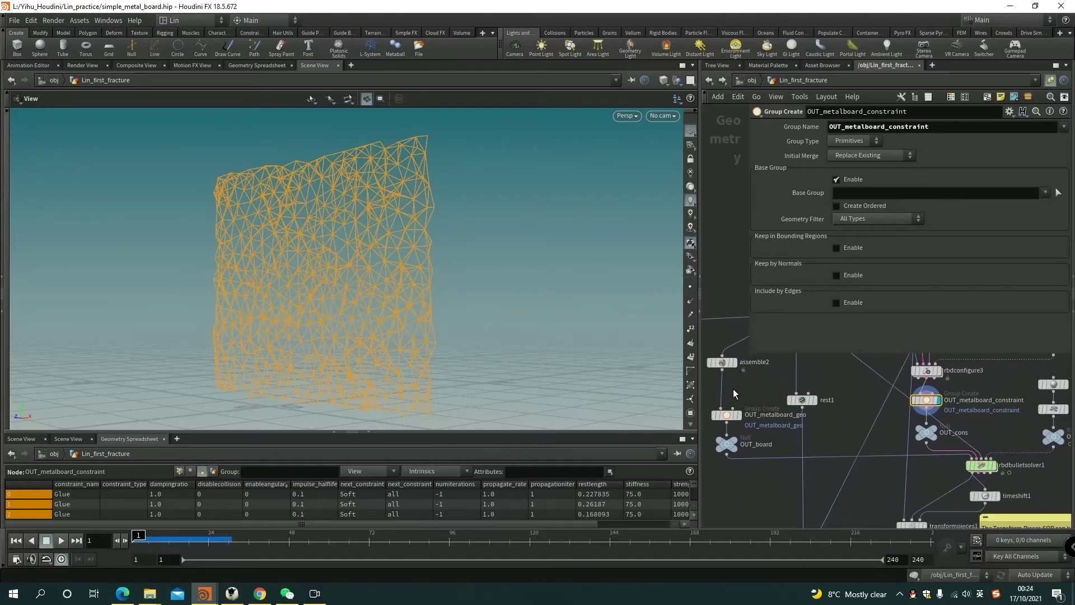
middle_click_drag(953, 470, 889, 458)
scroll(888, 458, "up", 3)
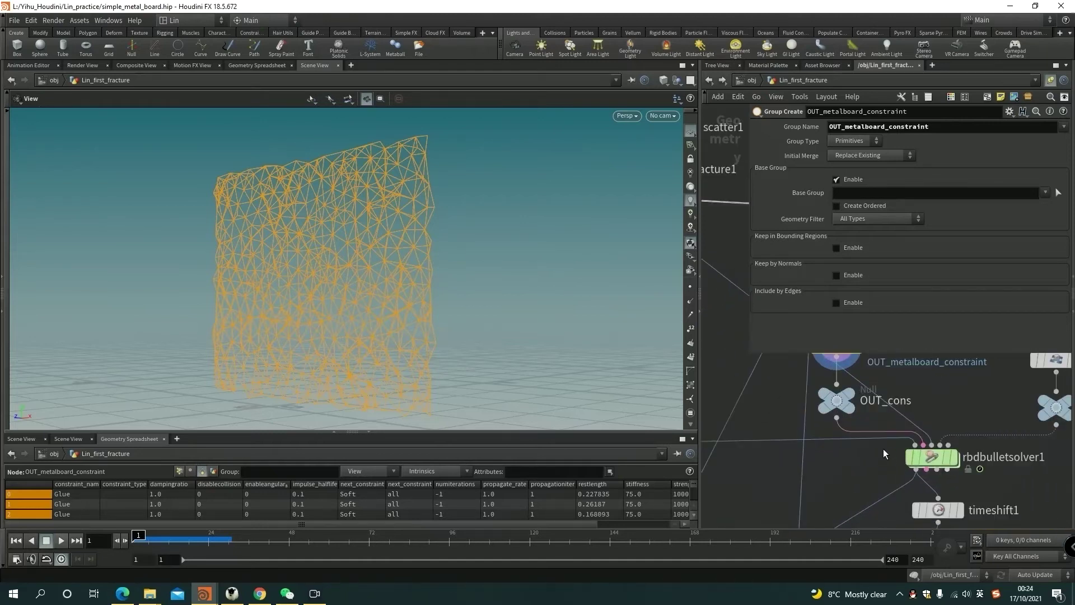
scroll(883, 448, "up", 2)
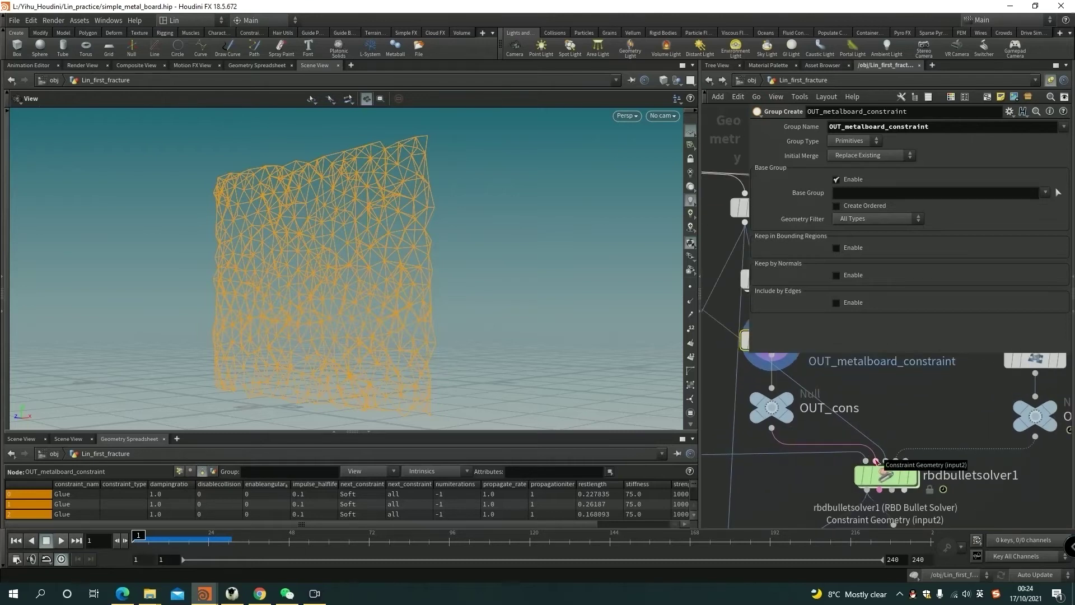
scroll(811, 478, "down", 4)
scroll(811, 477, "up", 1)
scroll(843, 477, "up", 2)
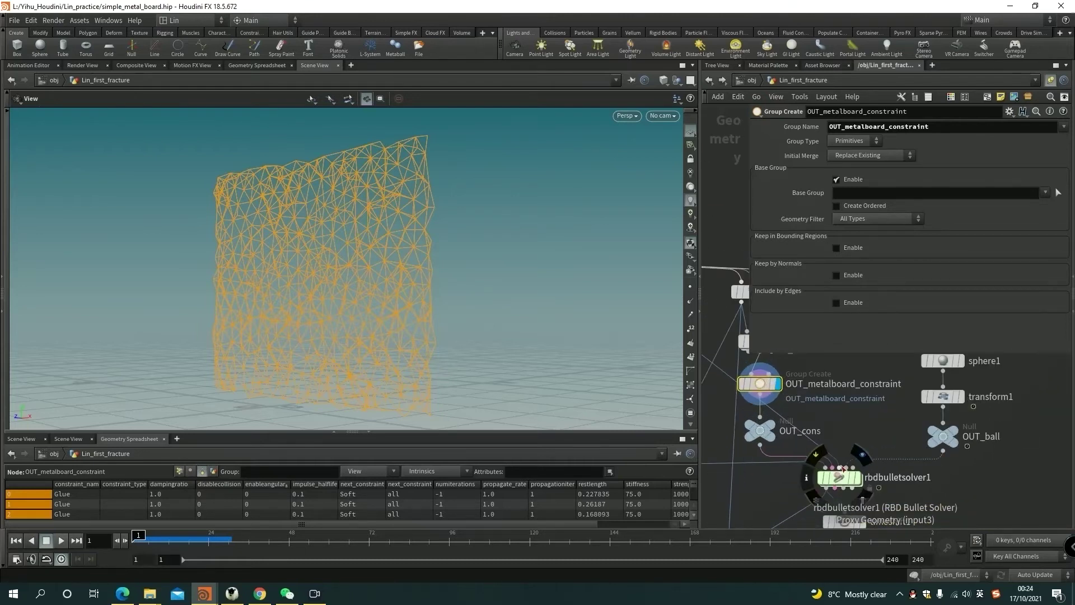
mouse_move(847, 454)
middle_mouse_down()
mouse_move(865, 394)
mouse_move(777, 313)
middle_mouse_up()
scroll(953, 458, "up", 2)
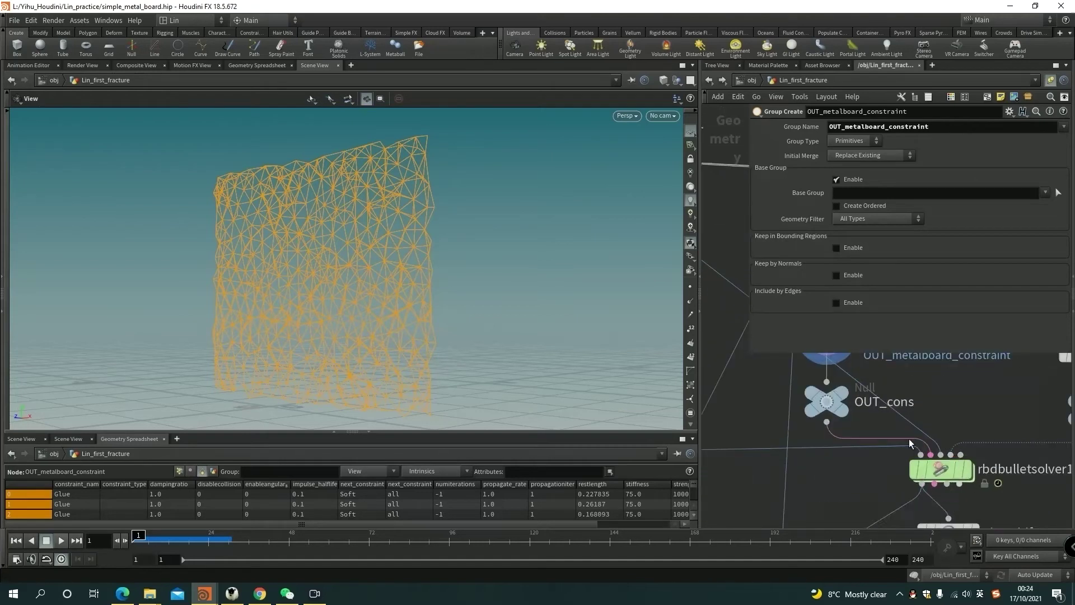
left_click_drag(752, 357, 895, 314)
middle_click_drag(973, 389, 947, 383)
scroll(946, 383, "down", 3)
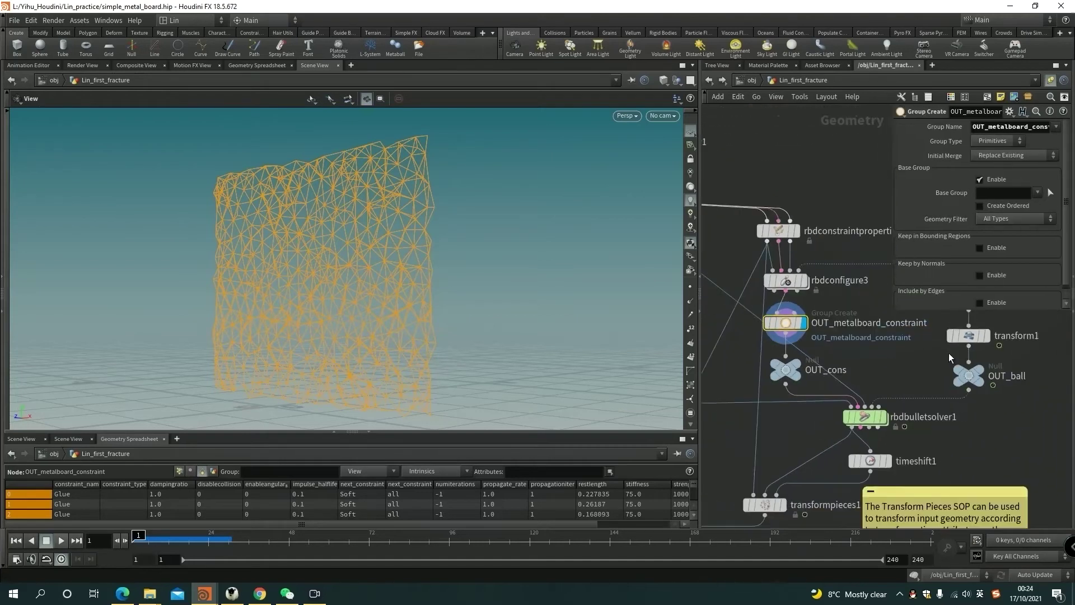
scroll(947, 383, "down", 2)
scroll(949, 386, "up", 3)
- Keep rbdbulletsolver1's Collisions Initial Object Type as Create Deforming Static Objects
left_click(864, 464)
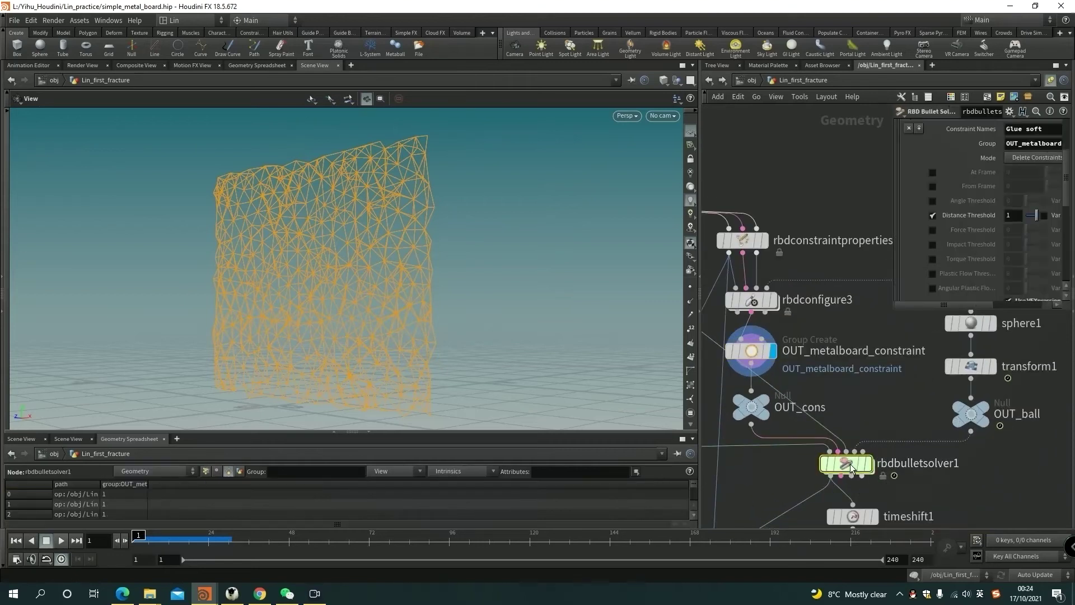
left_click_drag(892, 311, 778, 392)
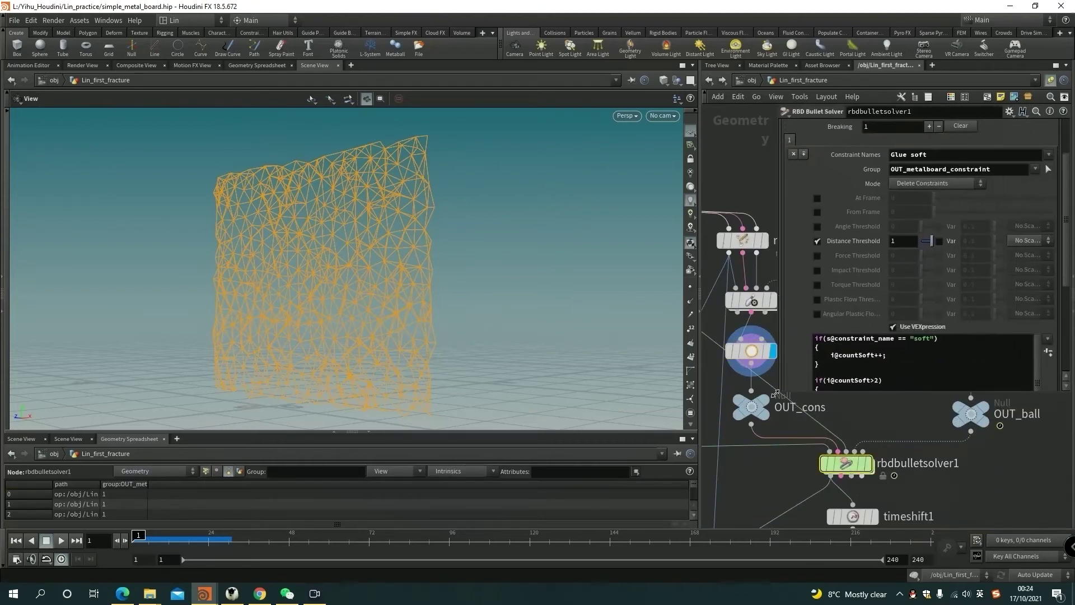
scroll(933, 245, "up", 2)
scroll(925, 242, "up", 2)
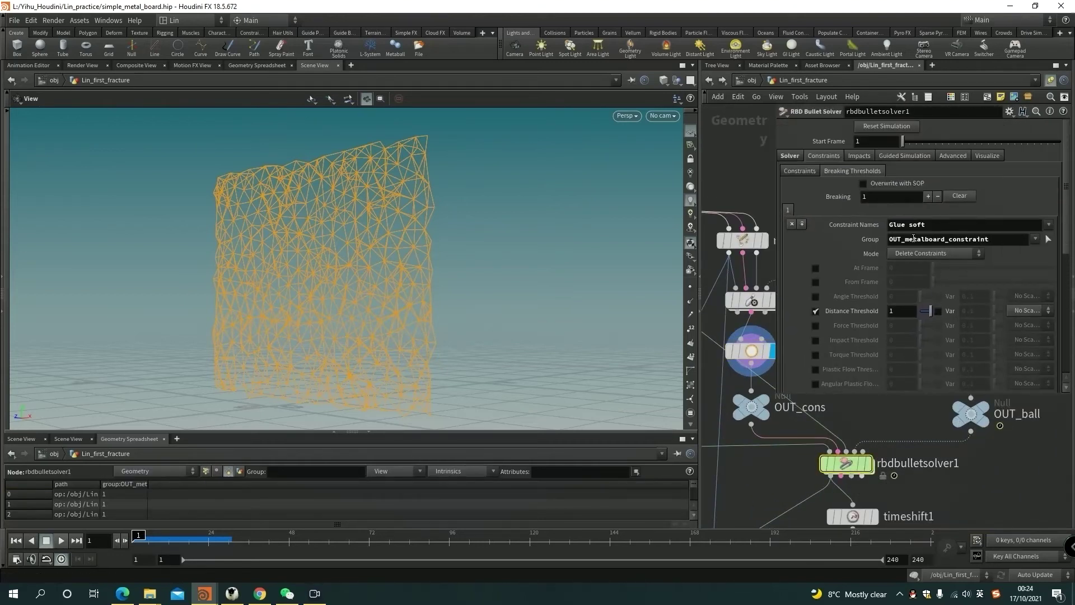
left_click(787, 157)
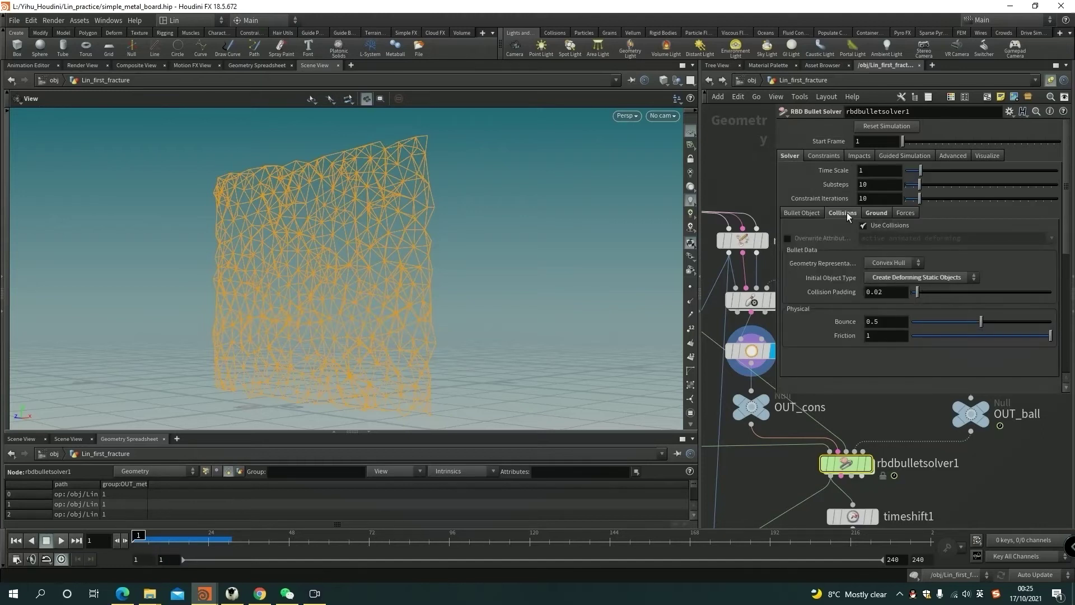
left_click(915, 280)
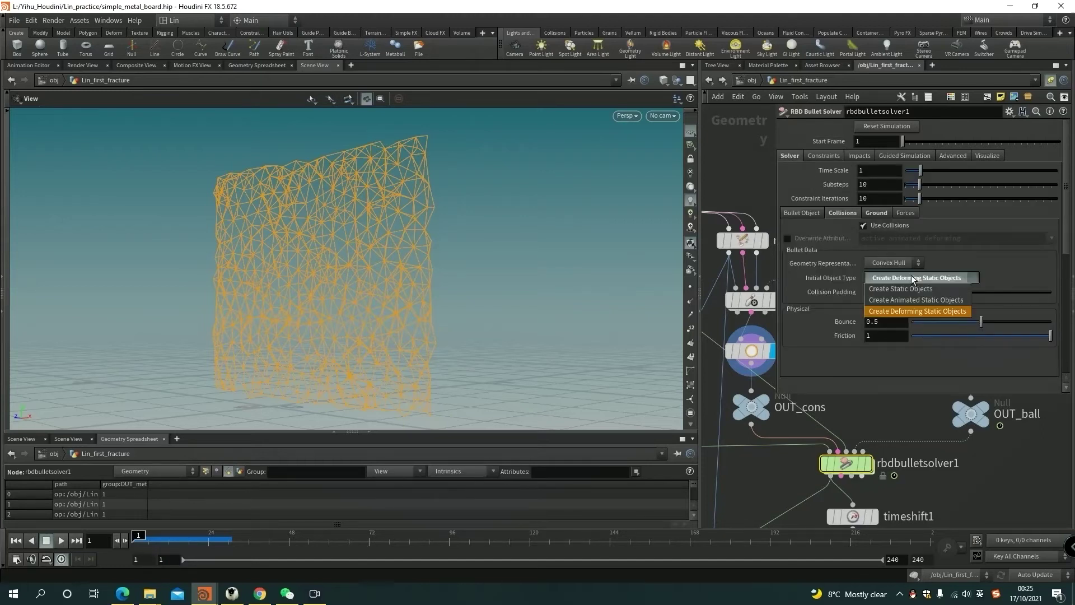
left_click(916, 283)
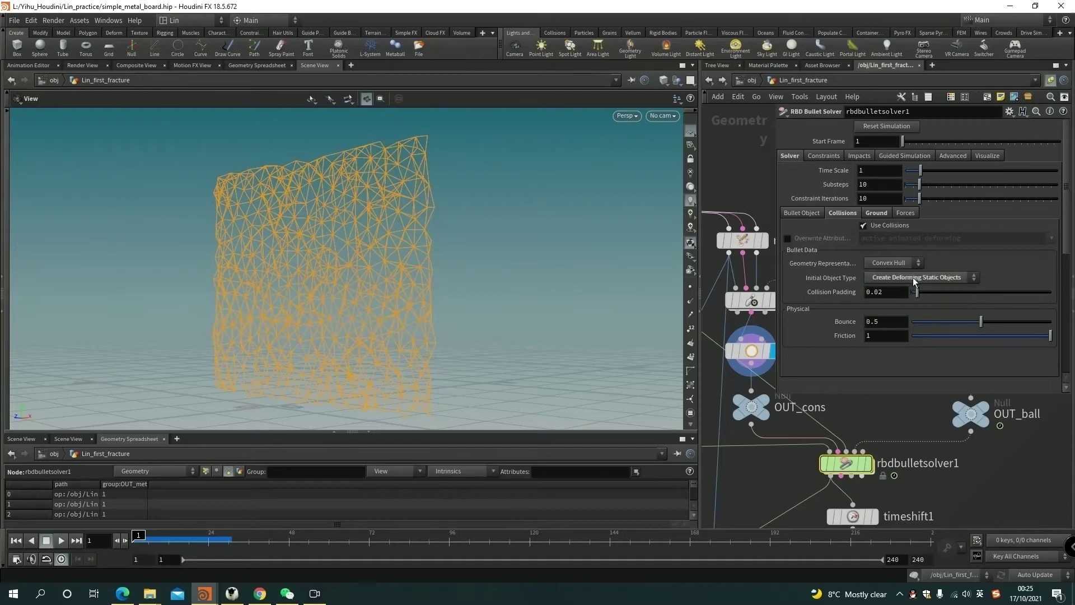
scroll(850, 388, "down", 4)
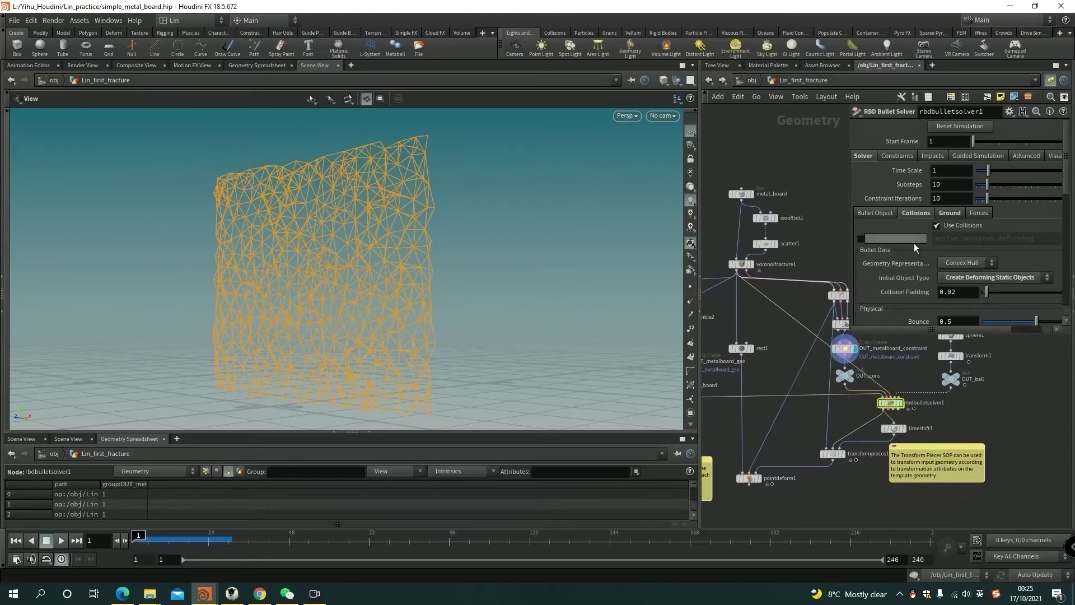
- Review rbdbulletsolver1's breaking-threshold VEX, then select rbdconstraintproperties1 to see its parameters
left_click(903, 155)
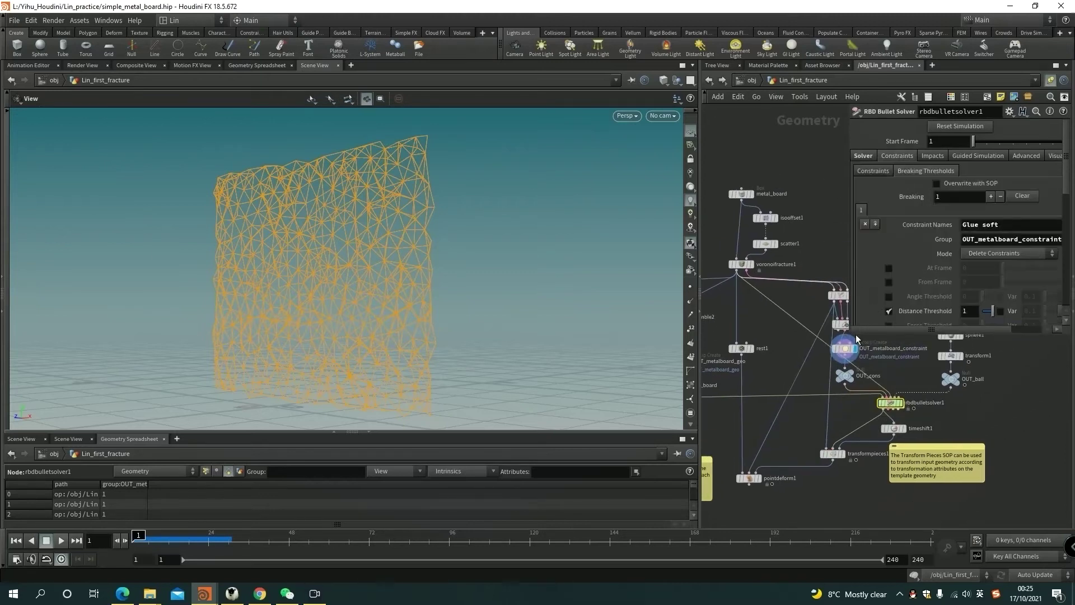
left_click_drag(857, 339, 783, 373)
scroll(866, 314, "down", 3)
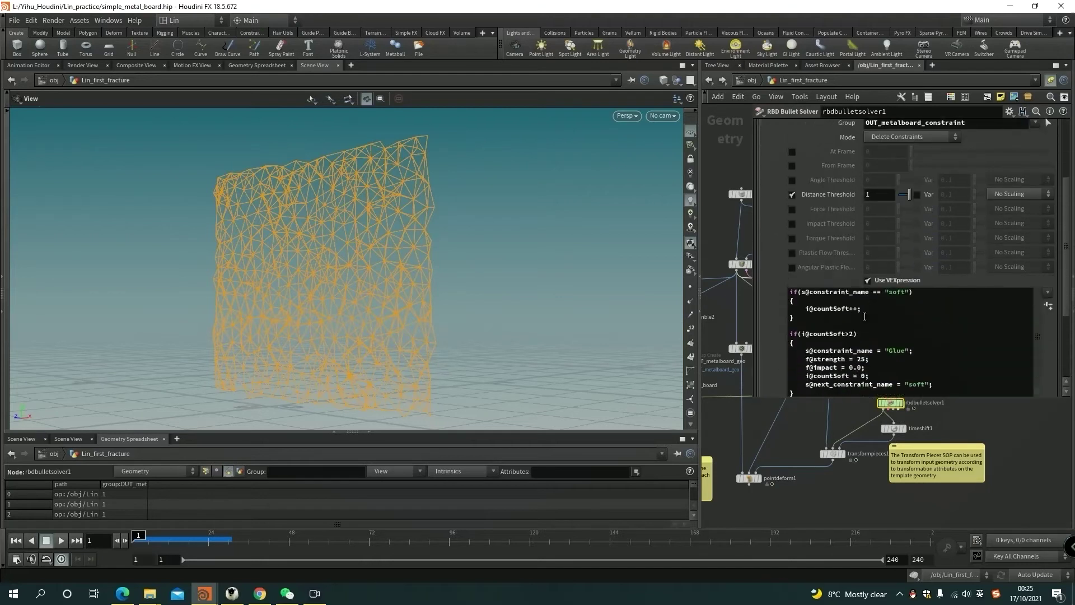
scroll(869, 311, "up", 3)
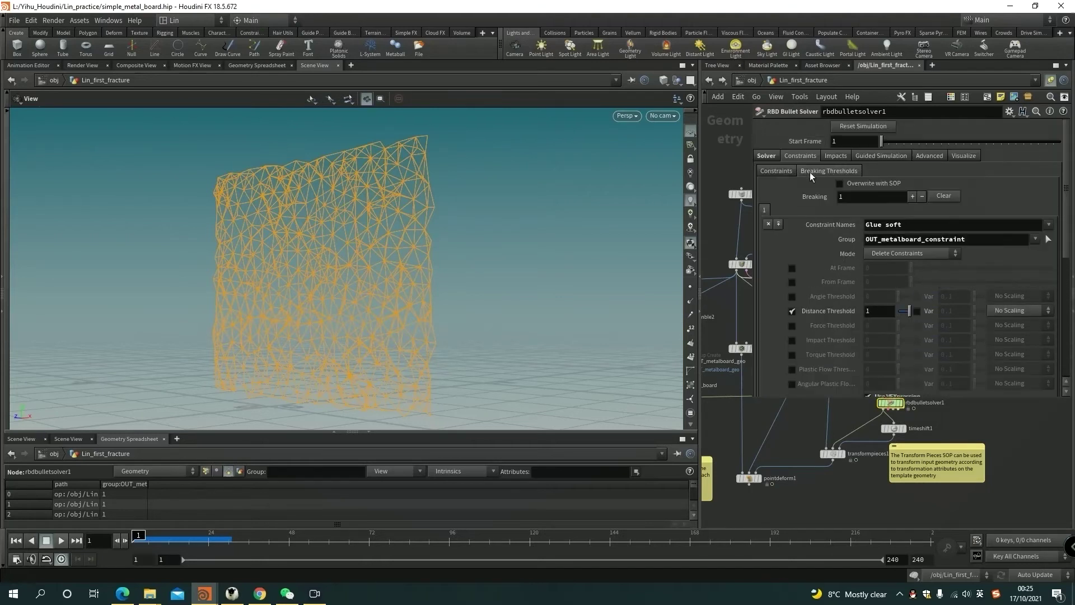
scroll(841, 312, "down", 2)
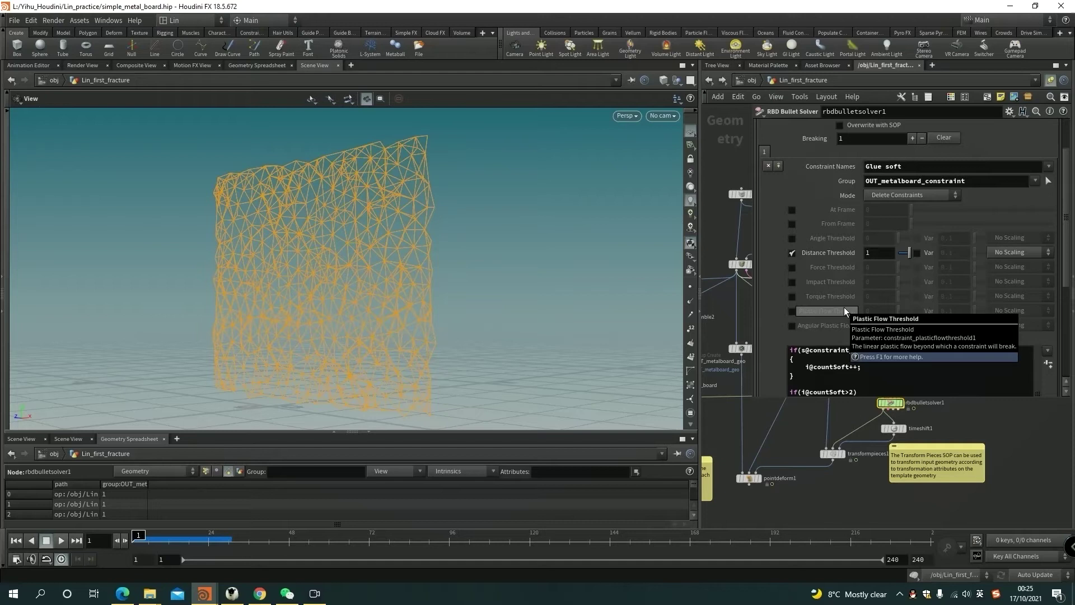
scroll(872, 294, "down", 3)
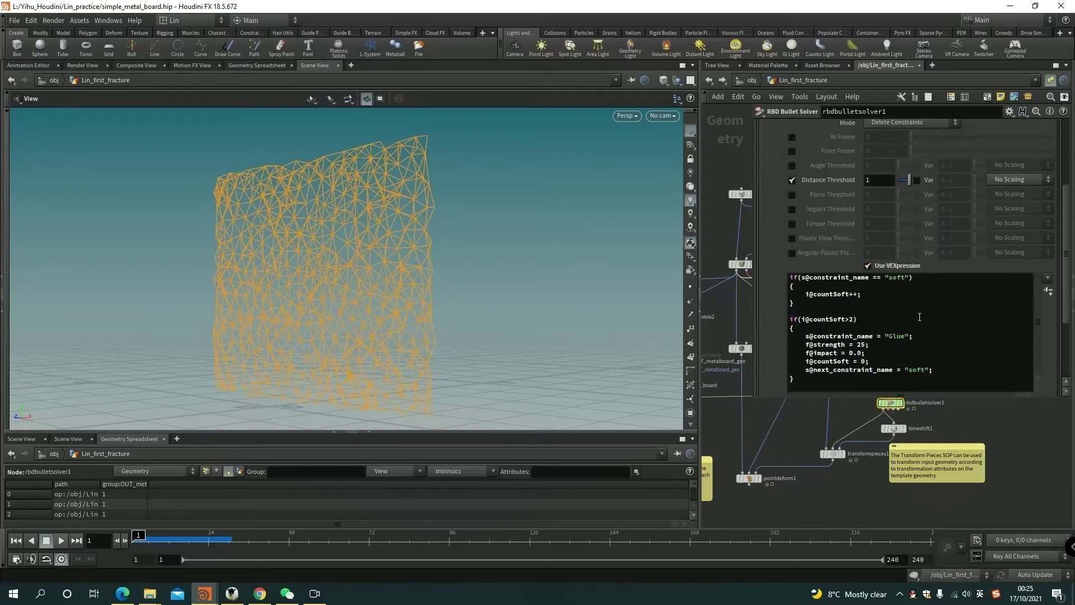
scroll(945, 302, "up", 3)
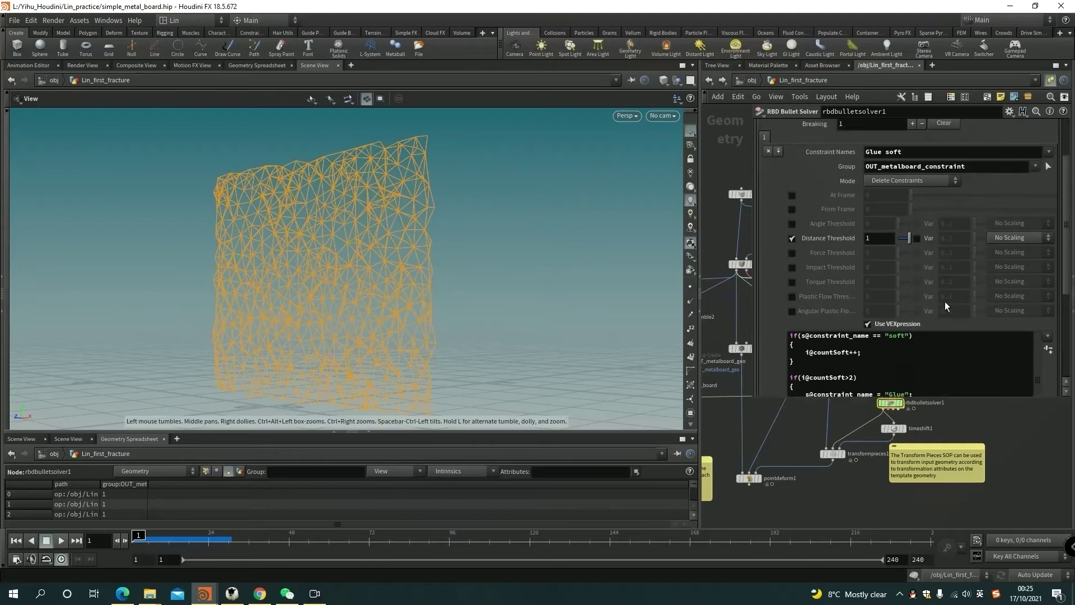
scroll(945, 302, "down", 3)
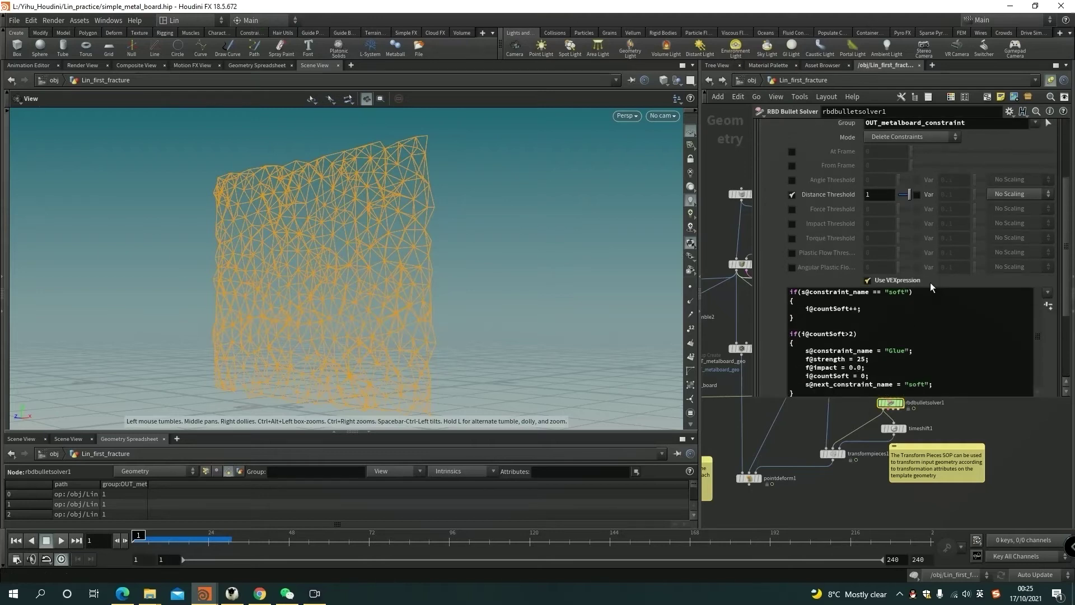
middle_click_drag(820, 425, 771, 515)
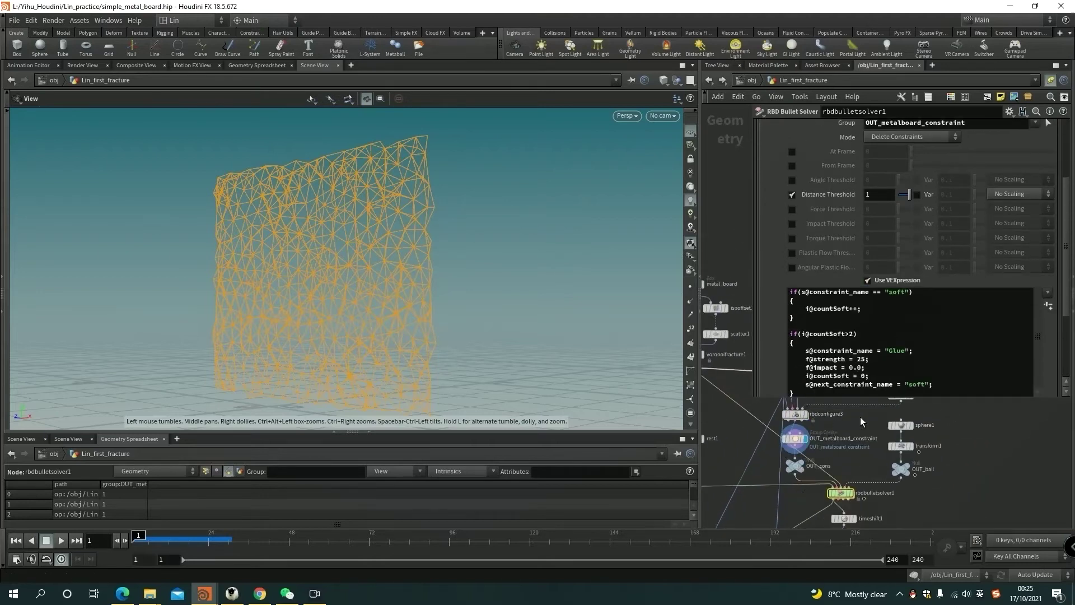
middle_click_drag(790, 385, 788, 410)
left_click(788, 410)
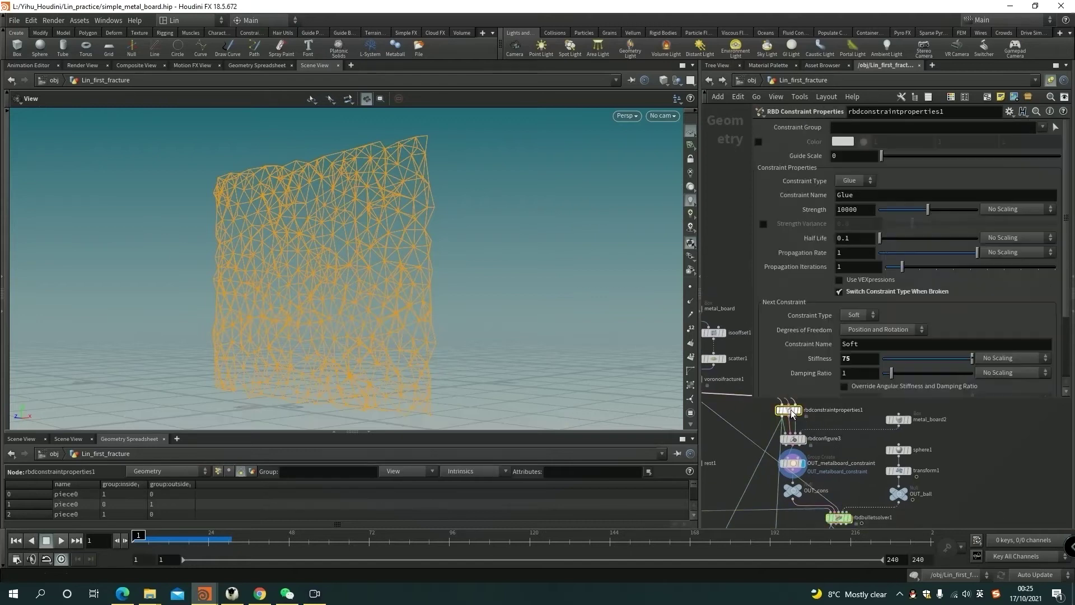
scroll(961, 287, "down", 2)
scroll(946, 292, "up", 1)
scroll(792, 498, "down", 1)
left_click(832, 510)
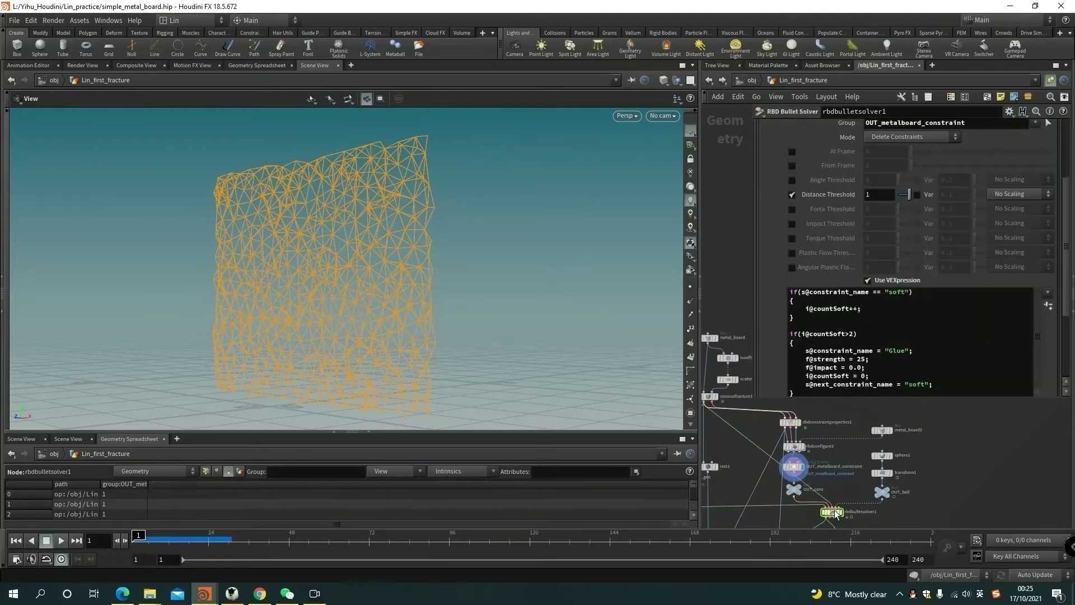
scroll(857, 313, "down", 2)
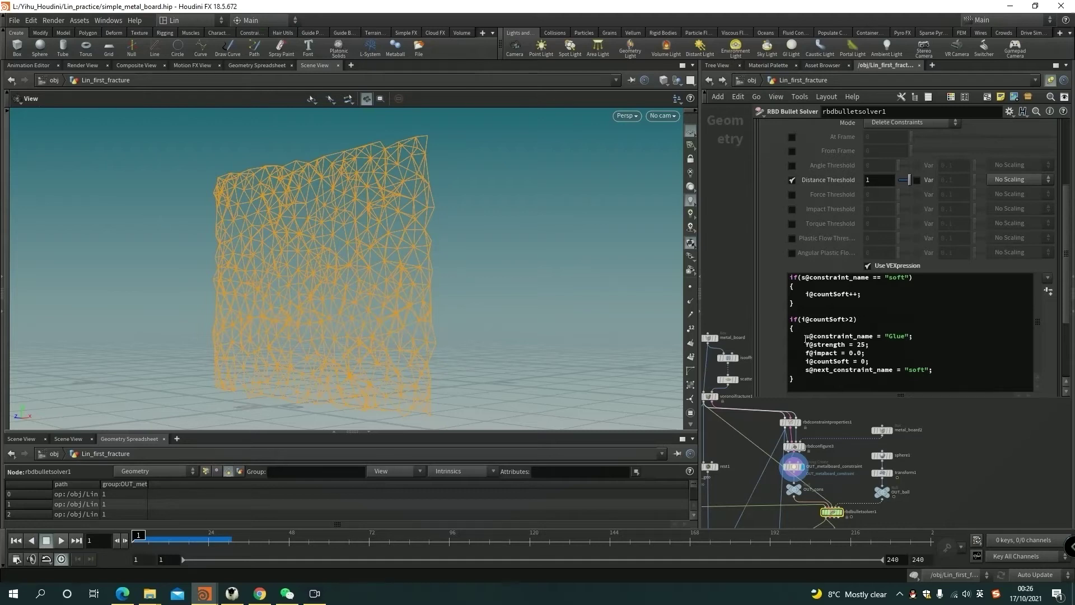
left_click_drag(806, 337, 905, 336)
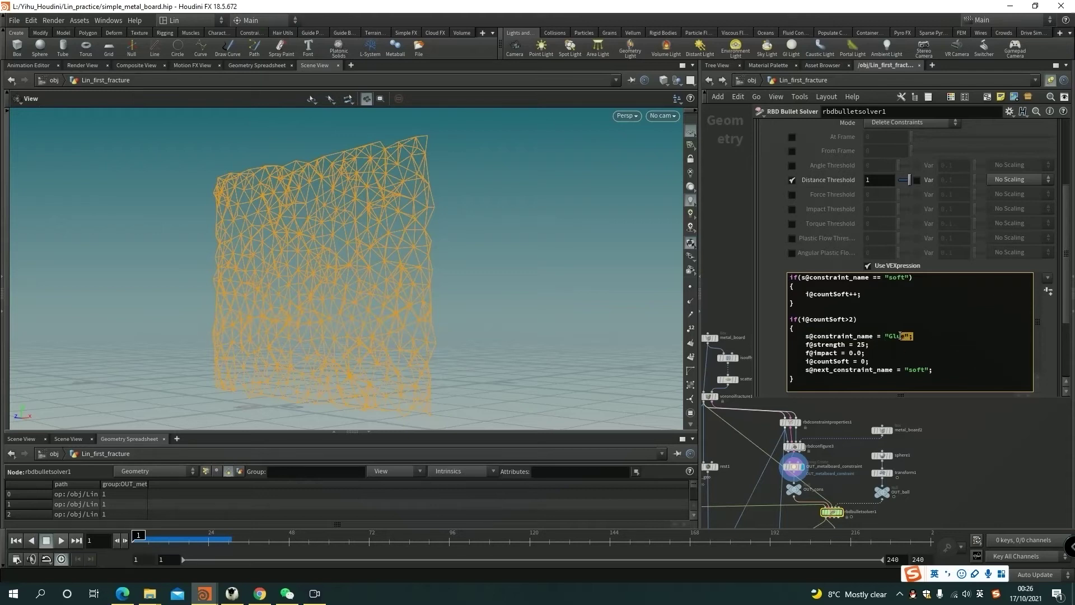
left_click(881, 338)
left_click_drag(861, 320, 788, 320)
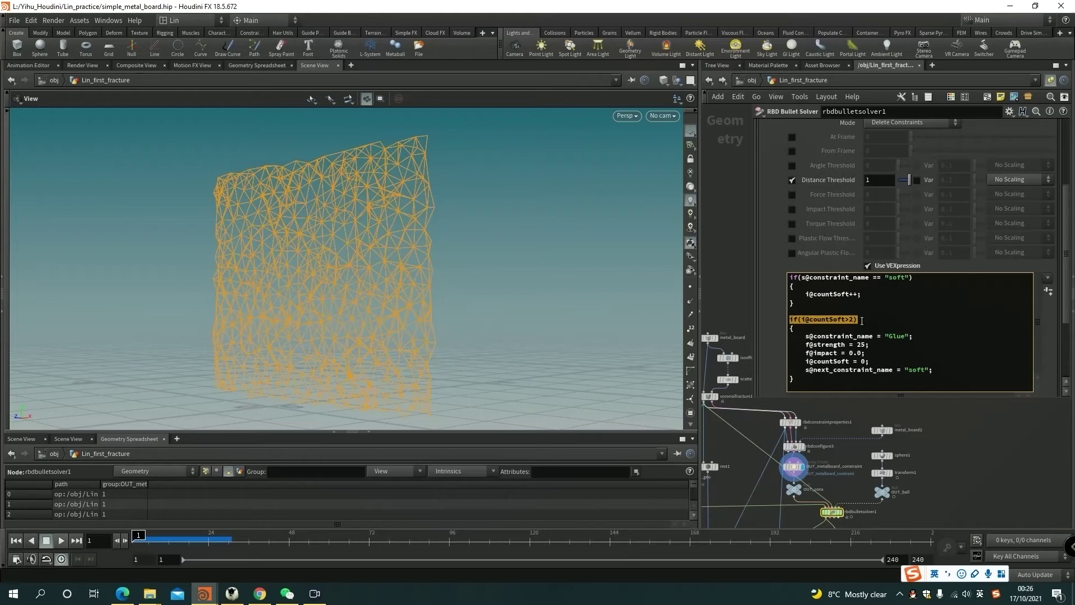
left_click_drag(914, 336, 884, 337)
key("ctrl+c")
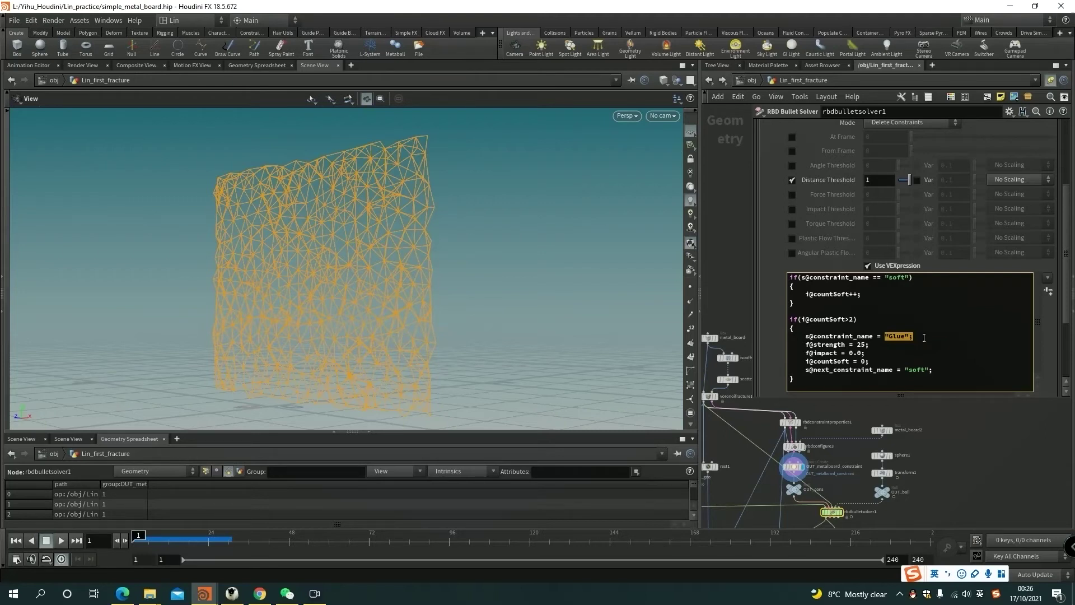
left_click(901, 336)
key("ctrl+v")
key("ctrl+z")
left_click_drag(877, 362, 816, 346)
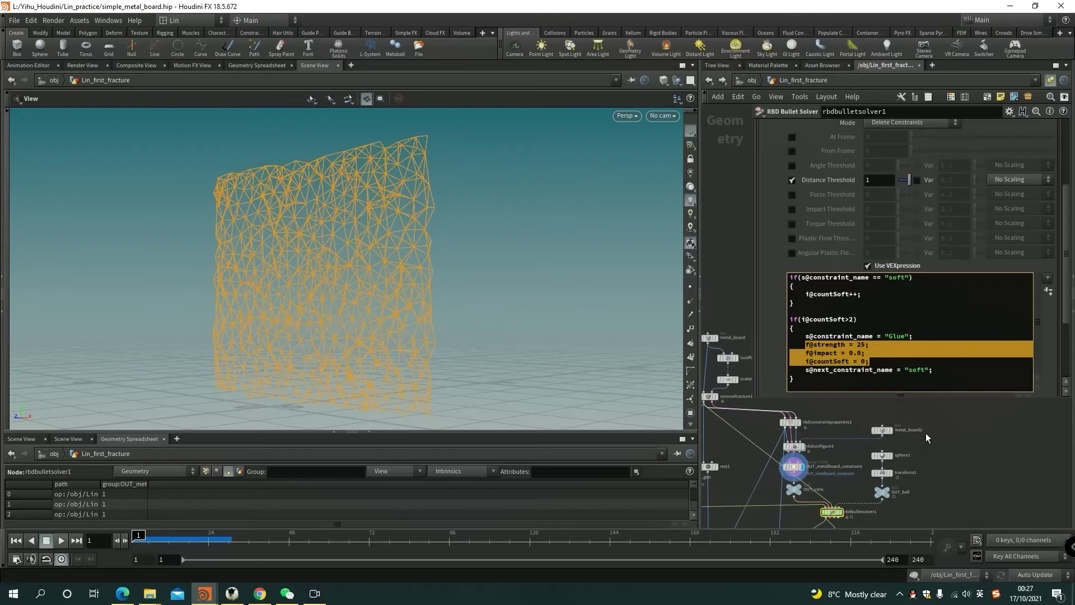
left_click(890, 360)
scroll(901, 459, "up", 2)
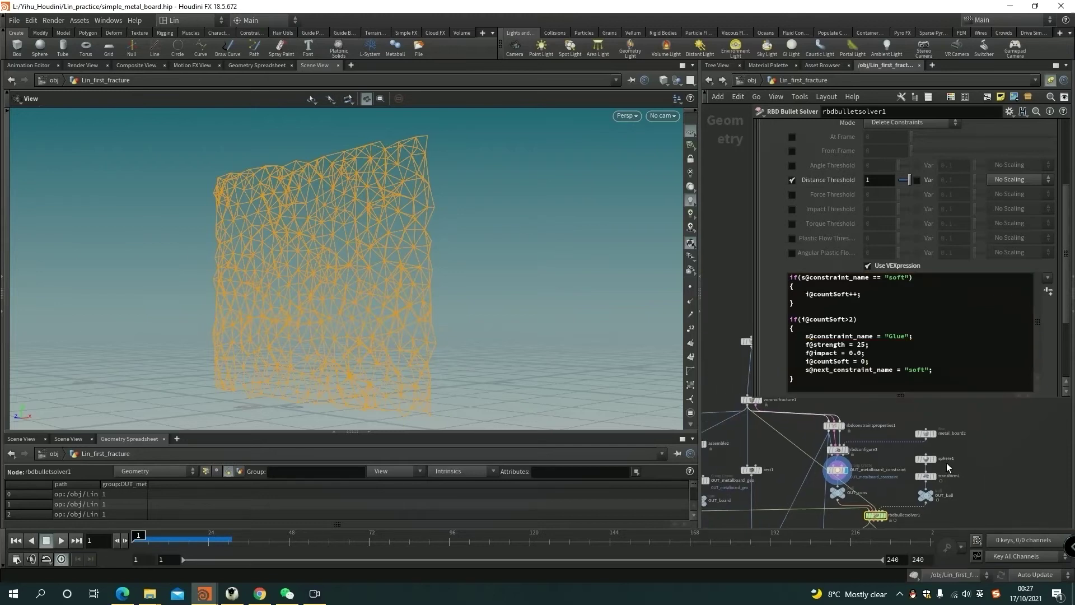
scroll(946, 463, "up", 1)
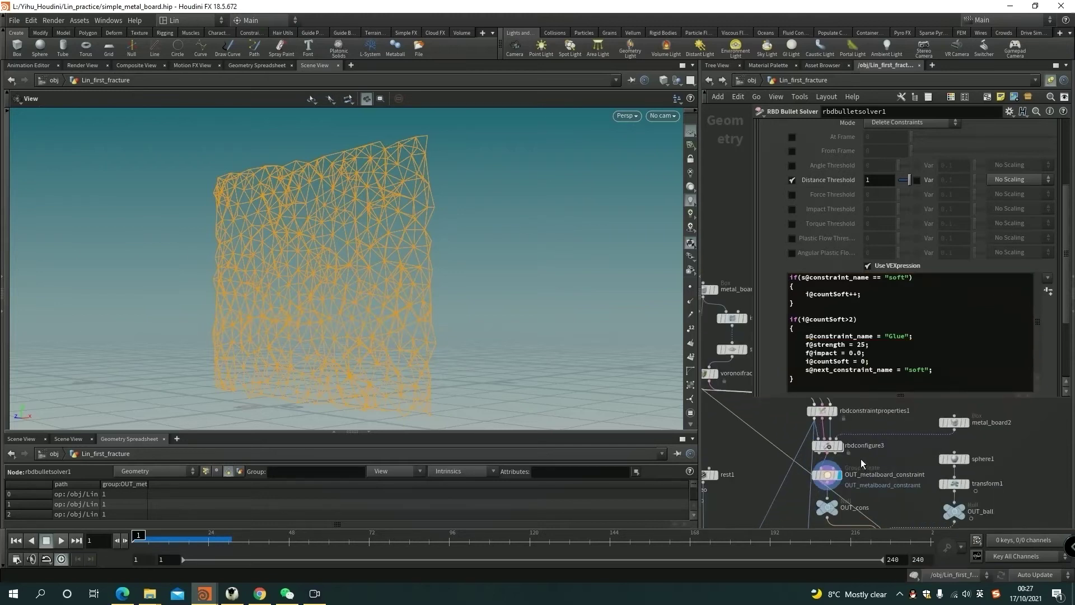
left_click(822, 413)
scroll(889, 438, "down", 2)
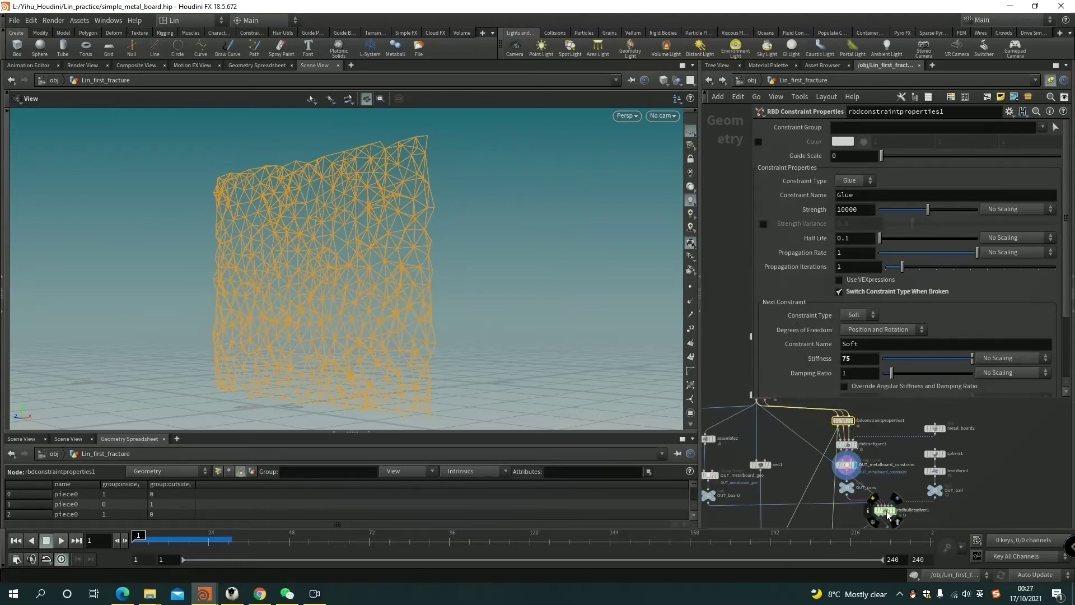
left_click(884, 510)
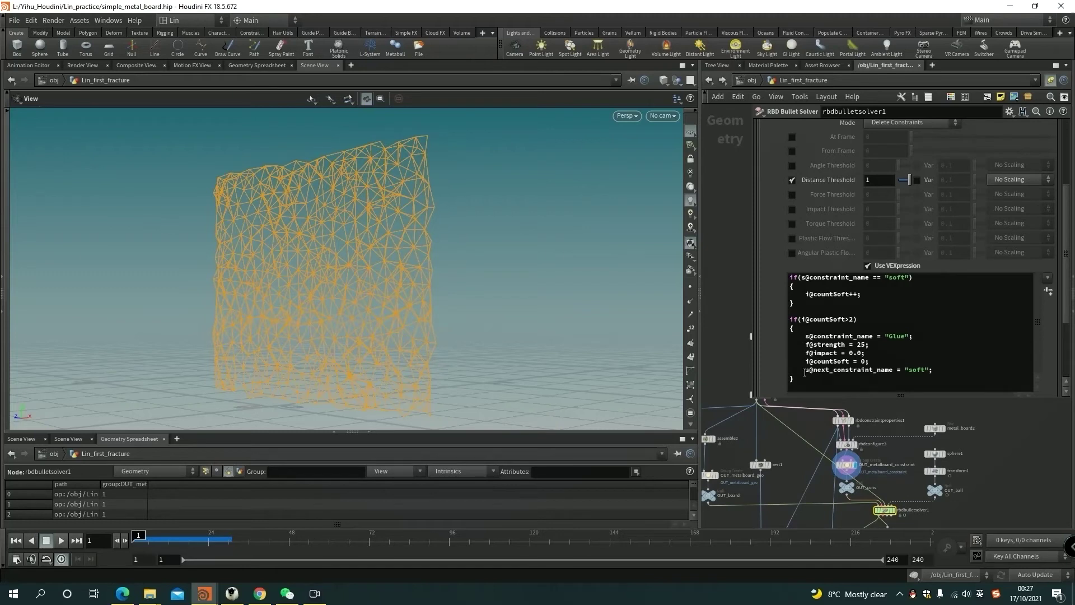
left_click_drag(805, 372, 893, 369)
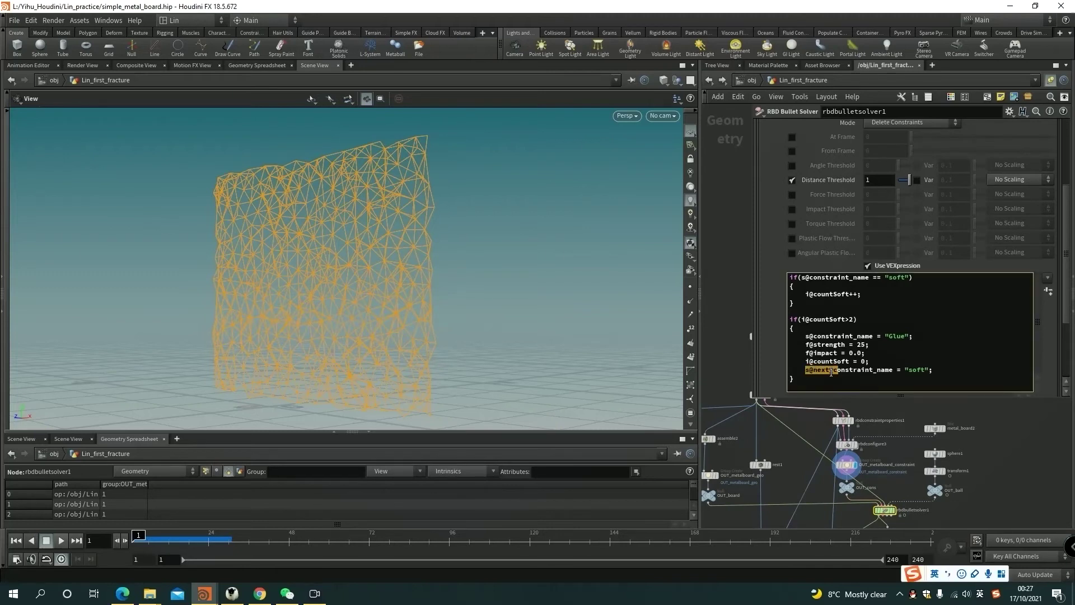
left_click(904, 362)
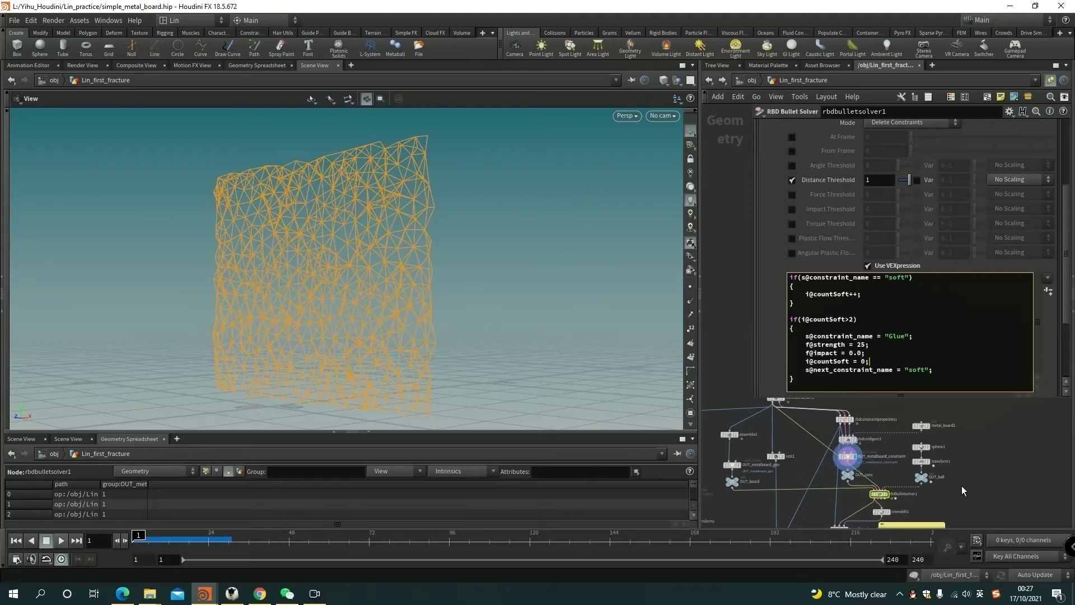
middle_click_drag(962, 486, 959, 404)
scroll(960, 404, "up", 3)
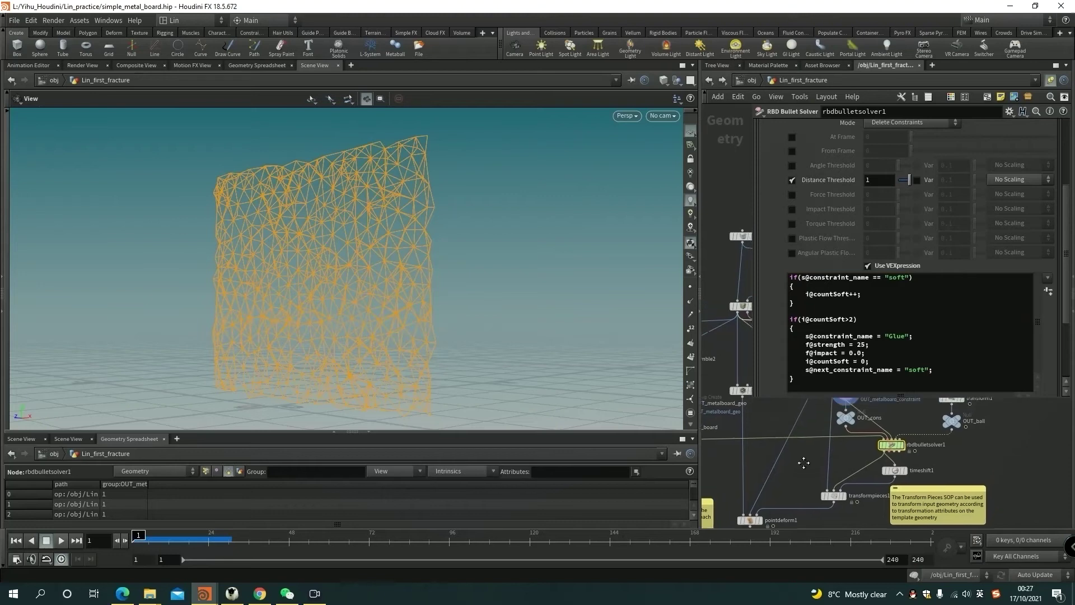
- Display rbdbulletsolver1 and play the sphere's impact on the board
left_click(896, 461)
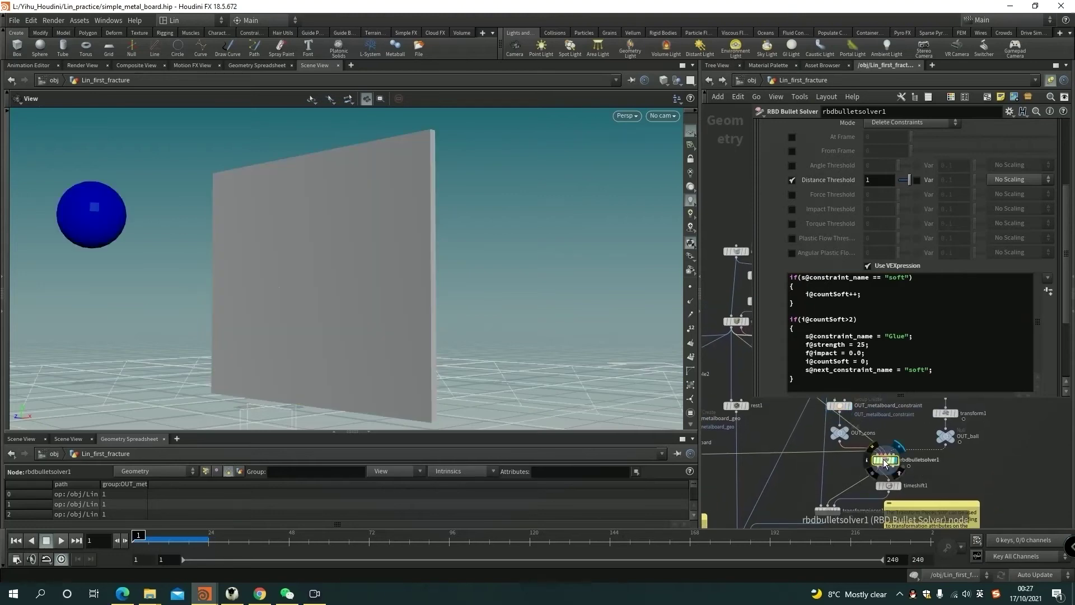
left_click(61, 540)
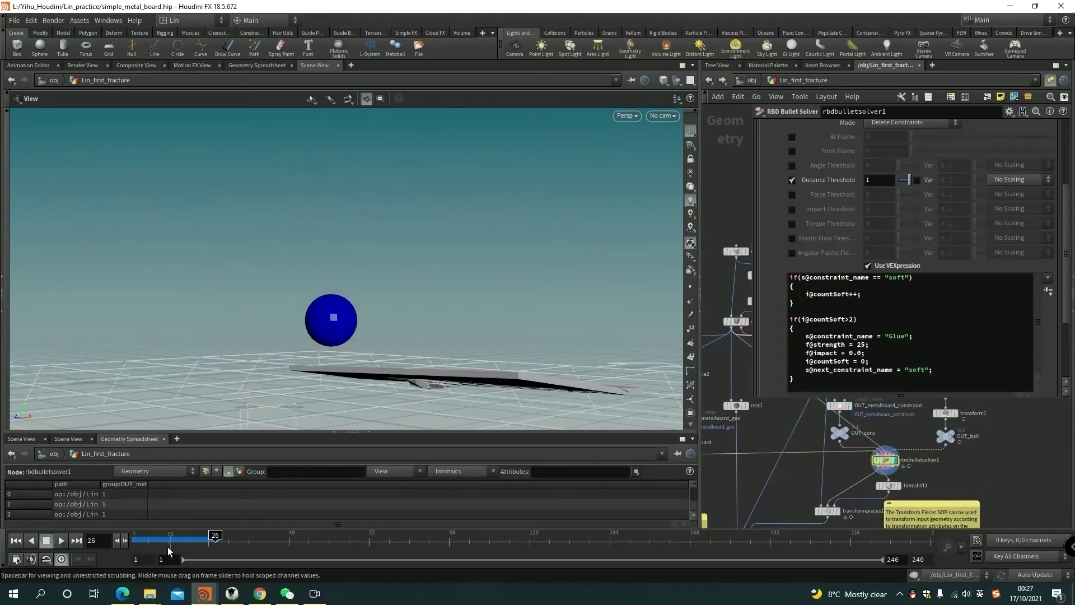
left_click_drag(172, 536, 185, 536)
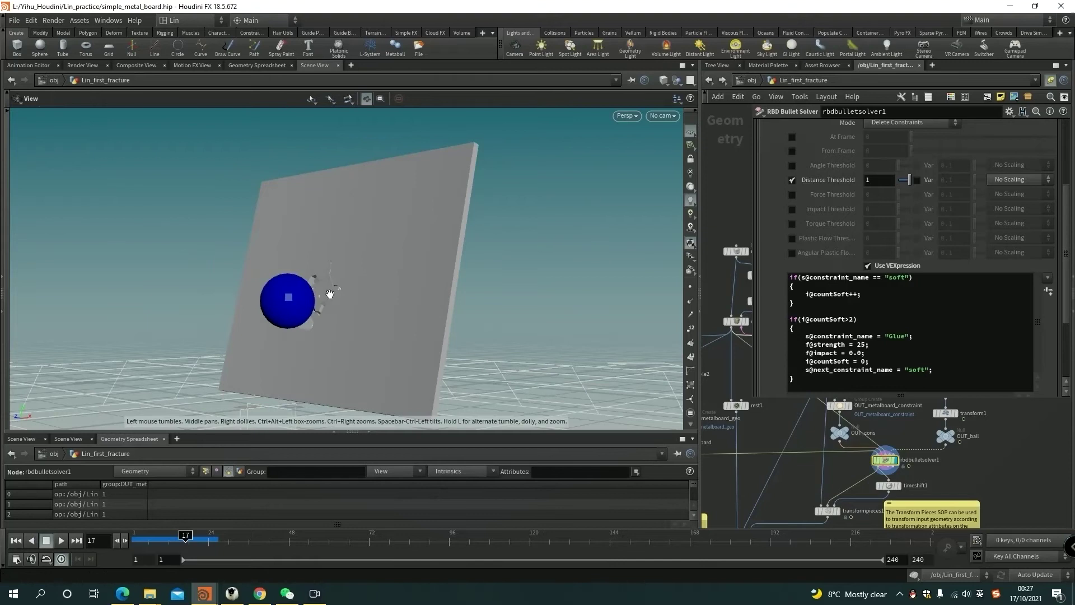
mouse_move(330, 292)
left_mouse_down()
mouse_move(351, 284)
mouse_move(260, 271)
mouse_move(271, 285)
mouse_move(310, 280)
mouse_move(283, 283)
mouse_move(235, 260)
mouse_move(493, 360)
left_mouse_up()
scroll(748, 438, "down", 3)
scroll(1043, 466, "down", 2)
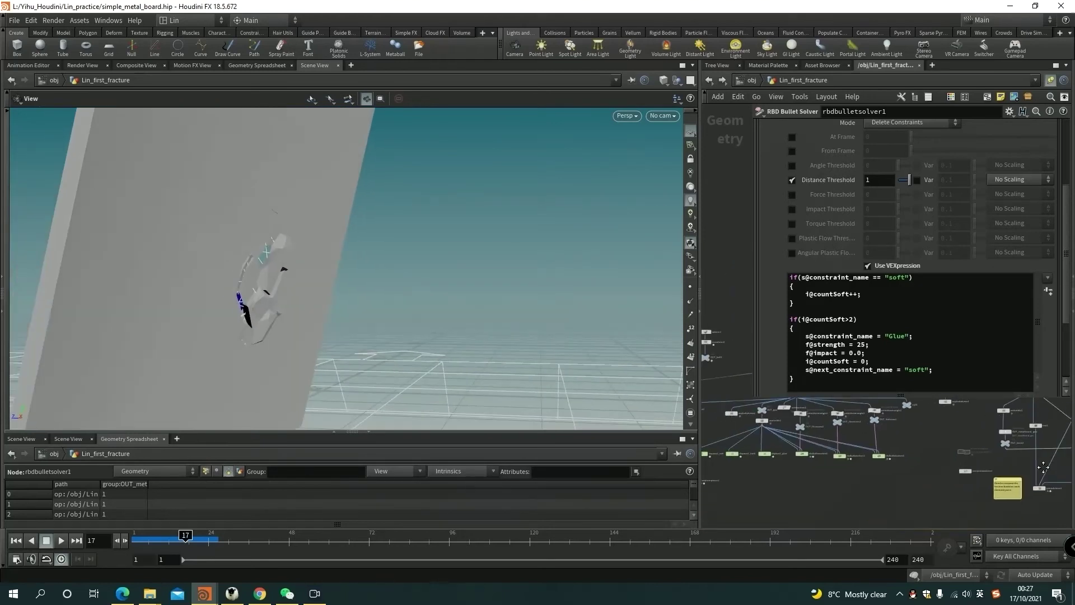
scroll(1043, 467, "up", 2)
scroll(973, 499, "up", 2)
scroll(964, 501, "up", 2)
scroll(855, 475, "up", 2)
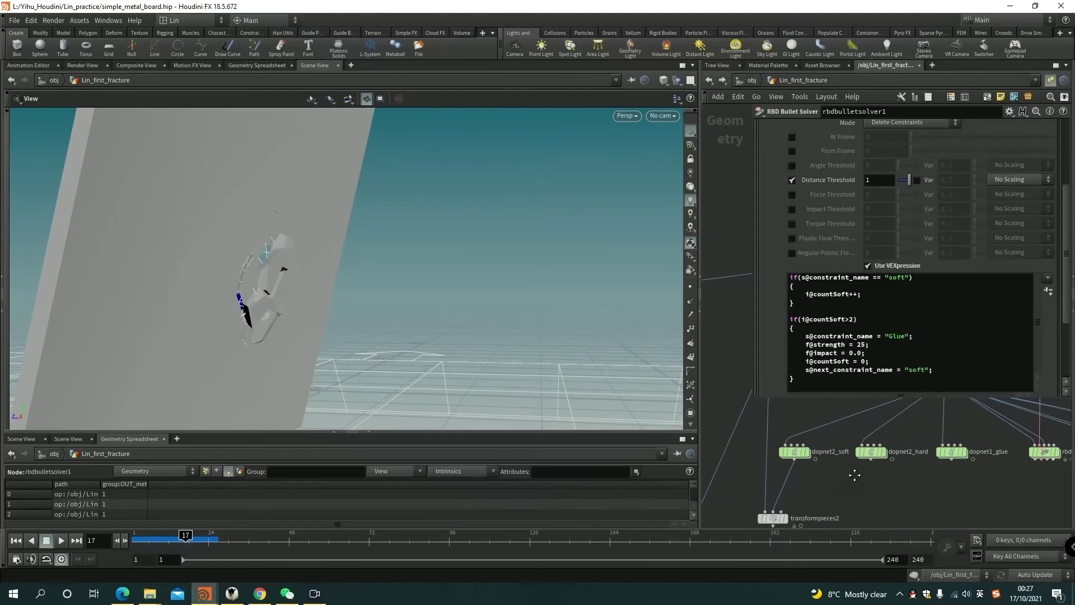
- Compare with the soft-constraint network, then redisplay the bullet solver at frame 18
left_click(769, 452)
left_click_drag(151, 253, 181, 233)
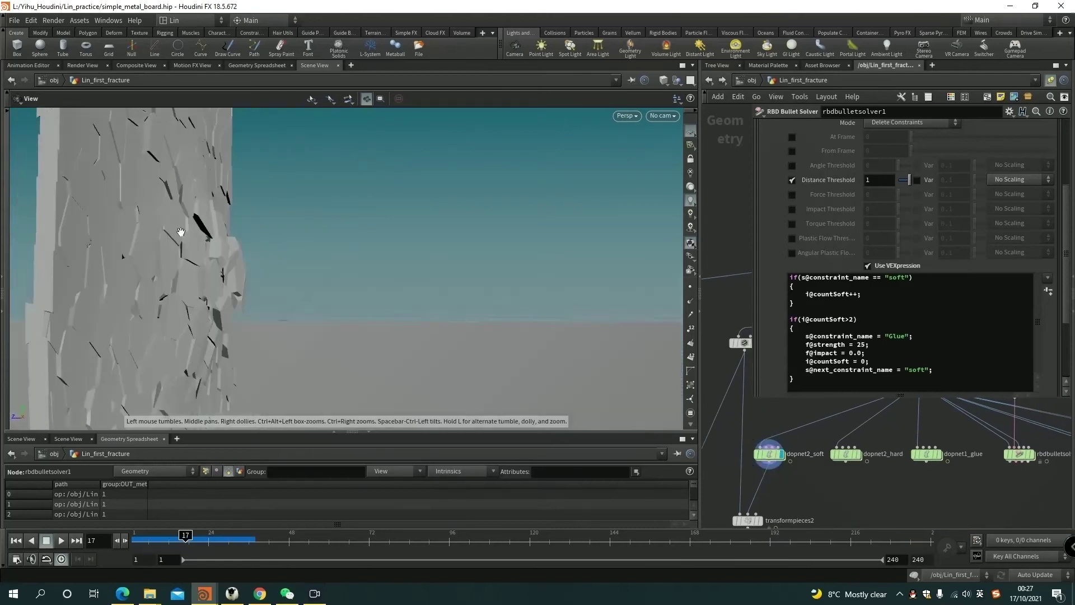
scroll(931, 474, "down", 2)
scroll(822, 459, "up", 2)
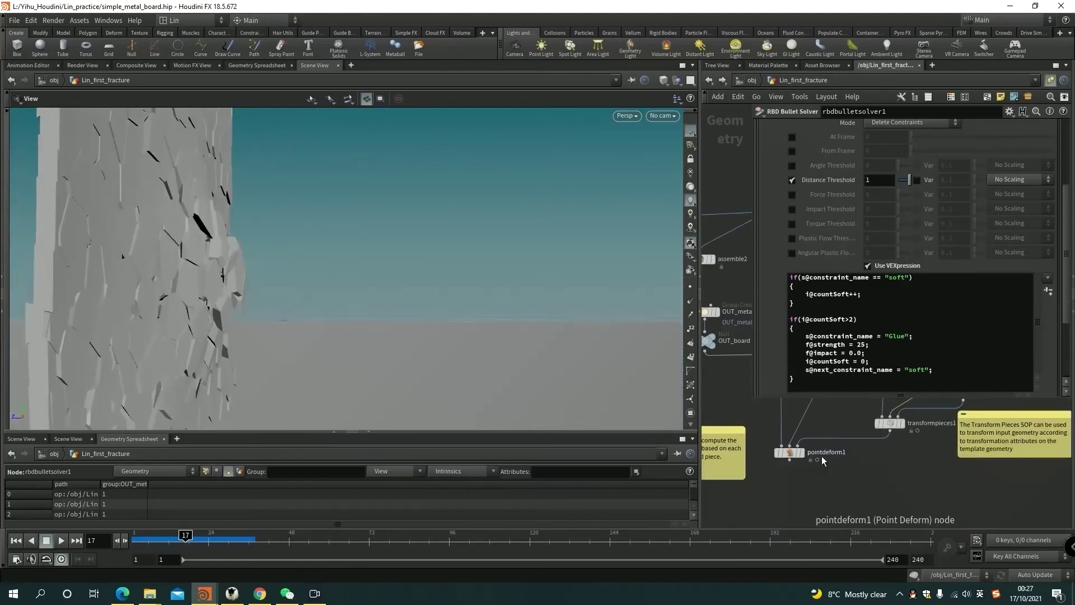
scroll(822, 460, "down", 2)
scroll(924, 437, "up", 2)
left_click(940, 421)
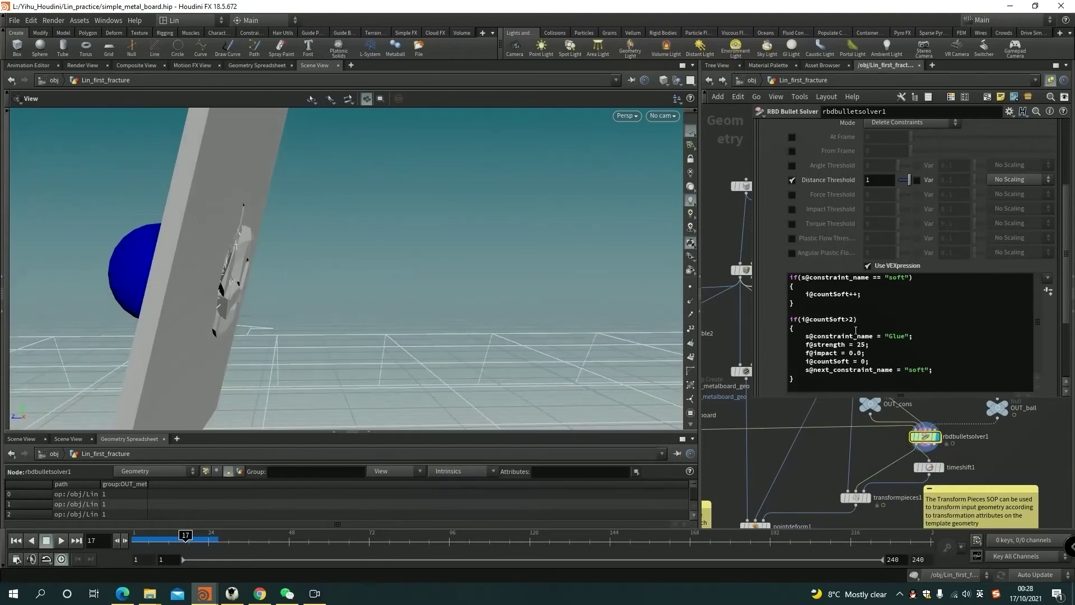
left_click_drag(224, 297, 250, 252)
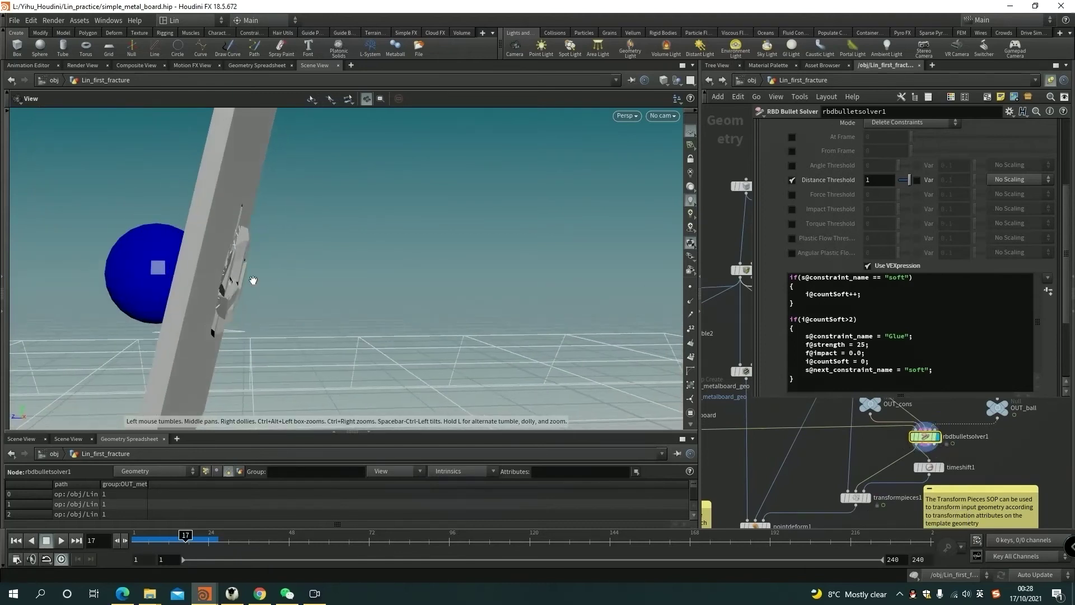
left_click(190, 534)
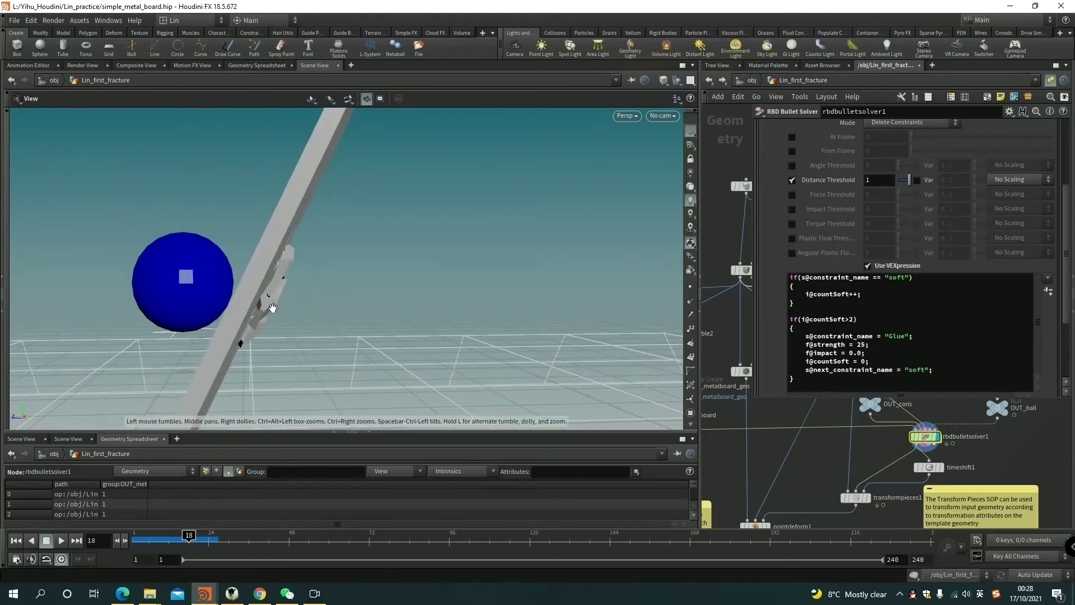
scroll(290, 298, "up", 3)
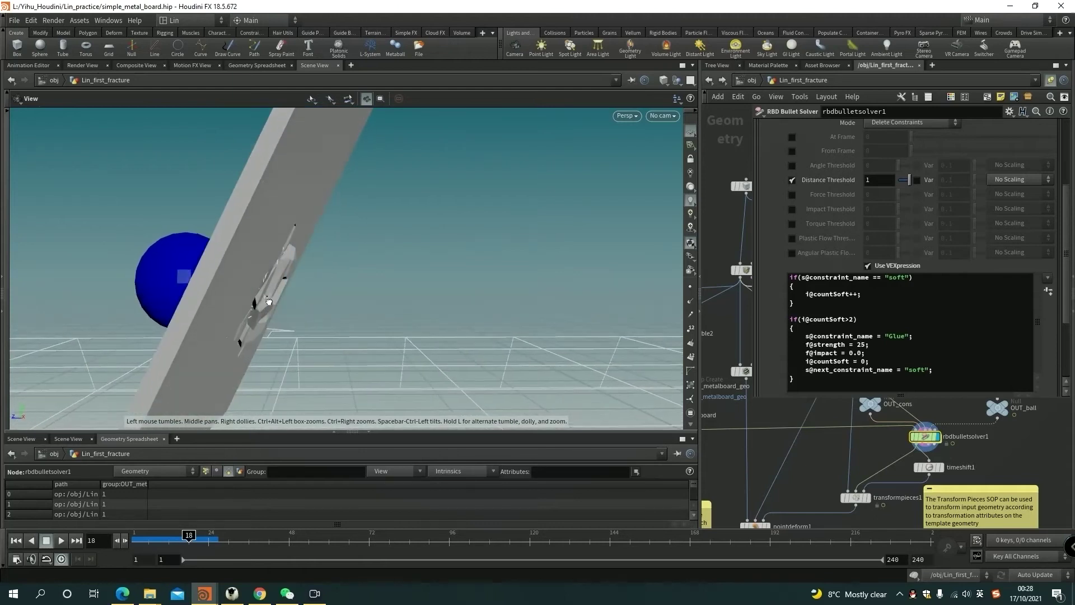
scroll(285, 291, "up", 2)
scroll(286, 291, "down", 3)
left_click_drag(310, 295, 293, 314)
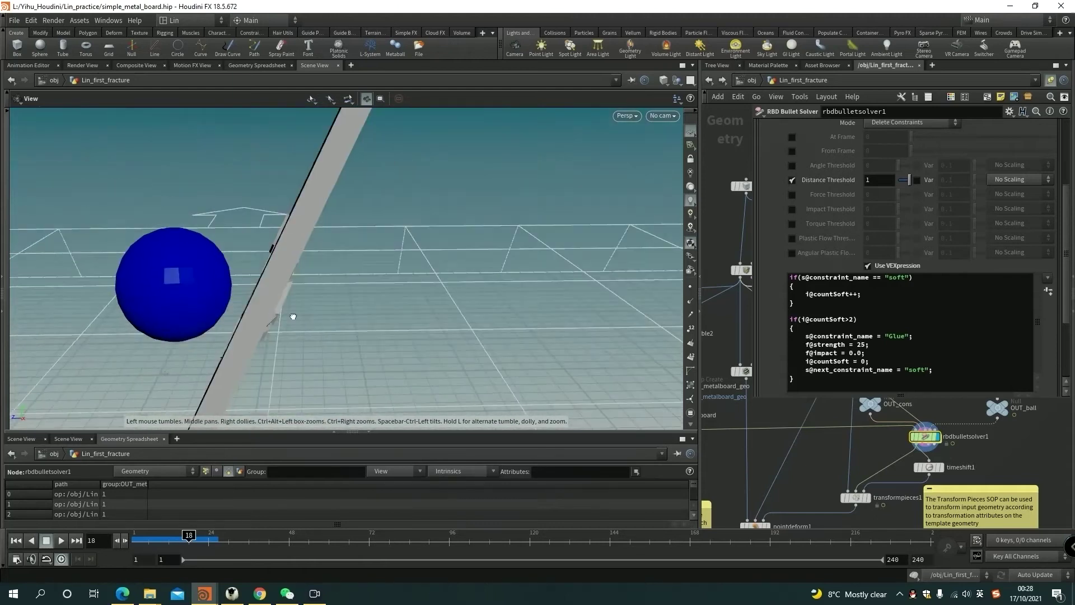
scroll(293, 314, "up", 5)
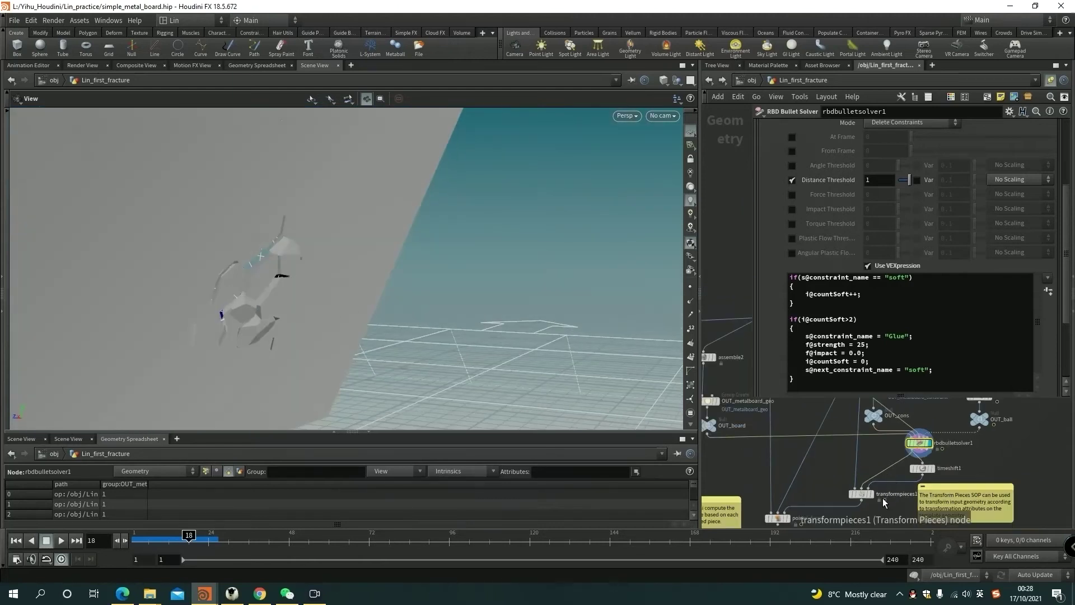
scroll(823, 432, "down", 1)
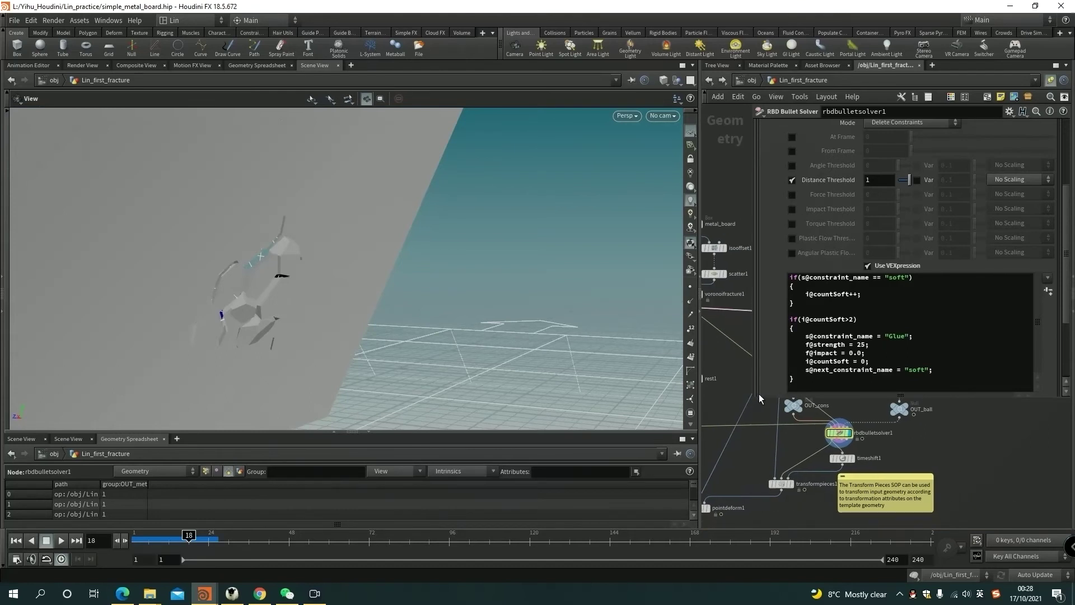
left_click_drag(759, 394, 835, 361)
scroll(793, 423, "down", 2)
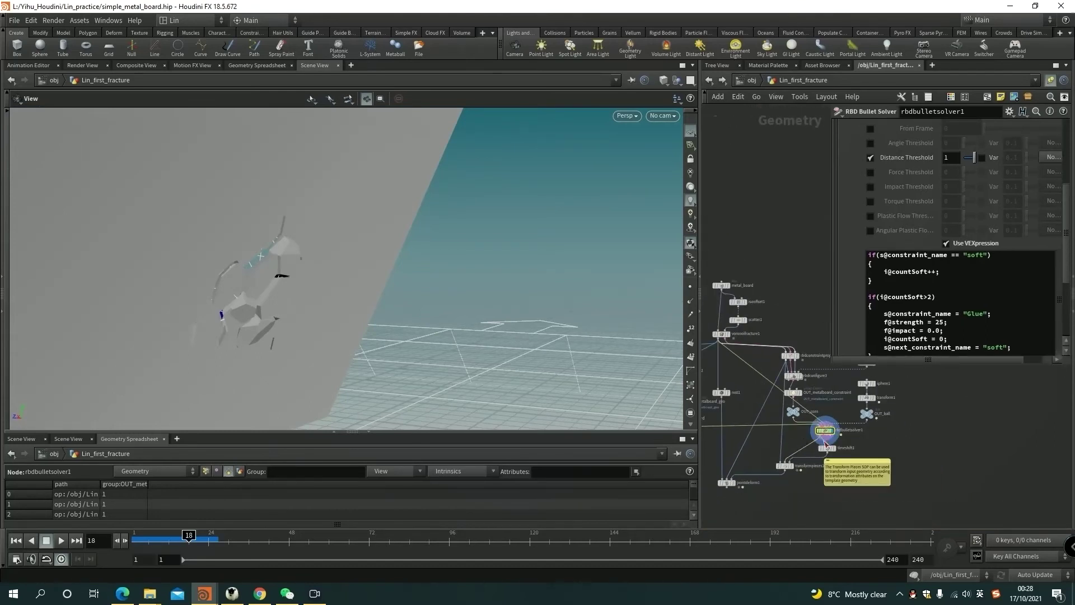
- Turn on pointdeform1's display flag and orbit around the dented, fractured metal board
middle_click(867, 413)
middle_click_drag(900, 439, 972, 441)
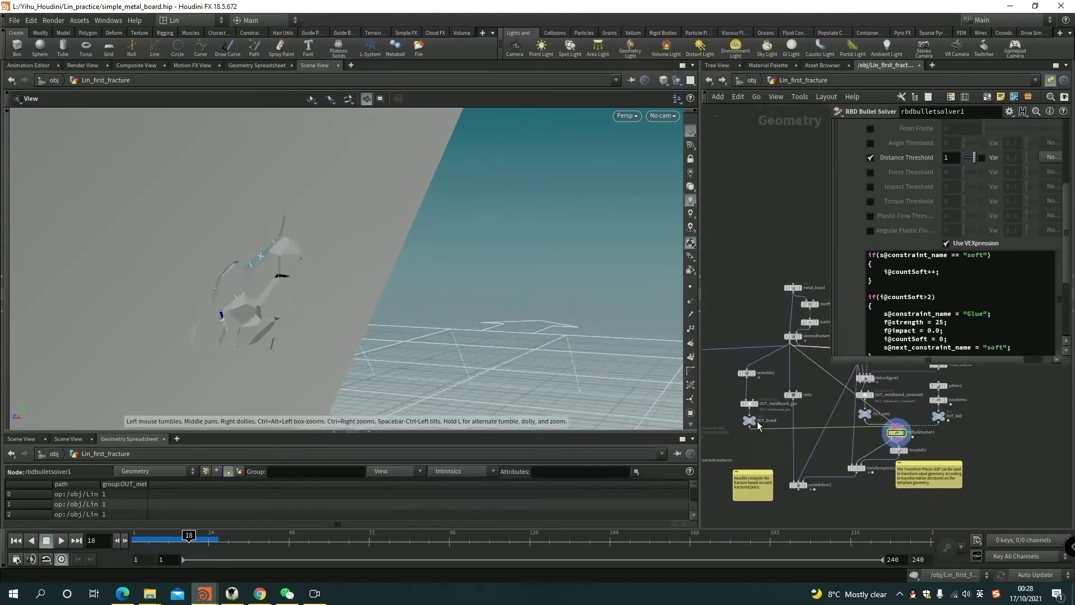
left_click_drag(205, 269, 490, 352)
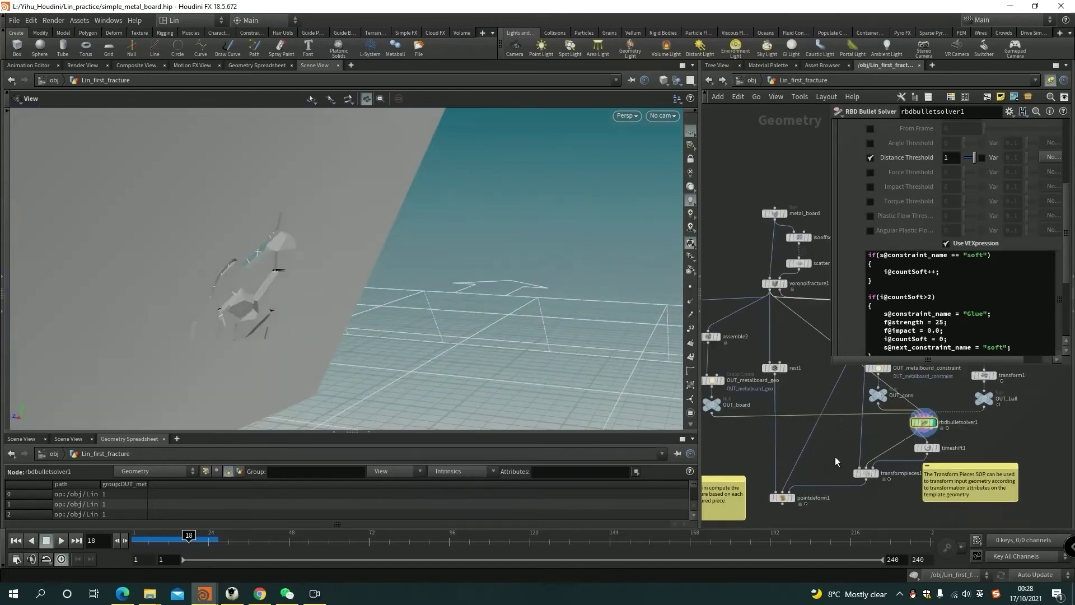
scroll(835, 456, "up", 5)
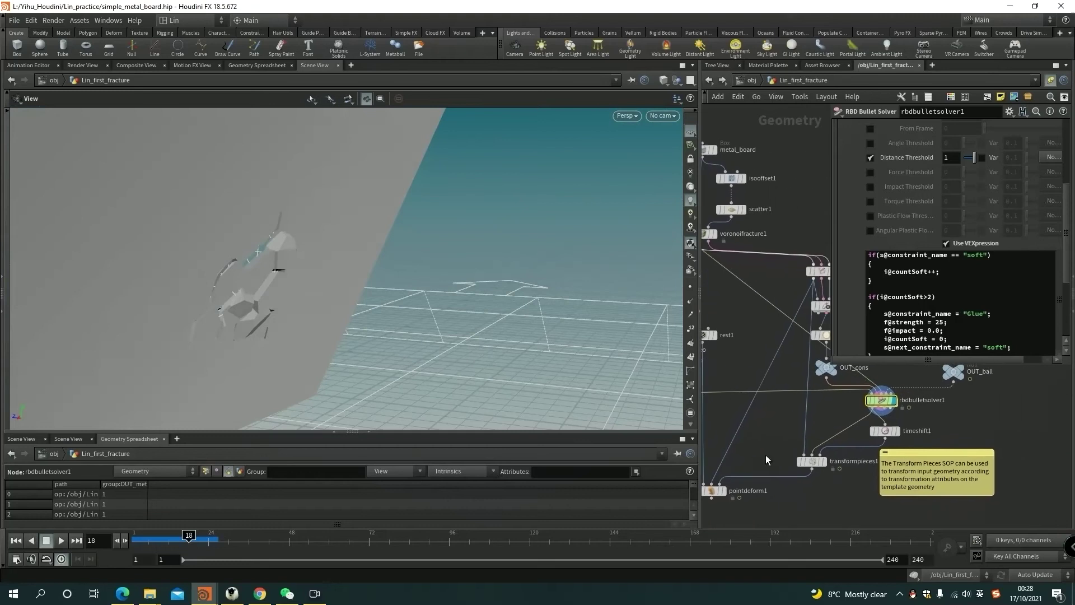
left_click(784, 478)
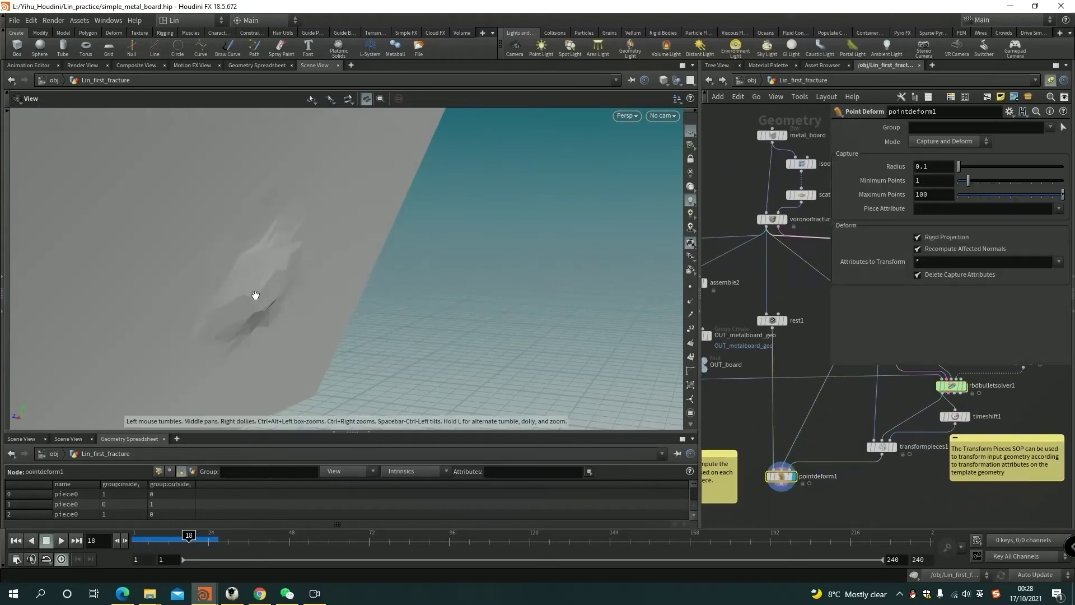
mouse_move(252, 300)
left_mouse_down()
mouse_move(460, 328)
mouse_move(255, 285)
left_mouse_up()
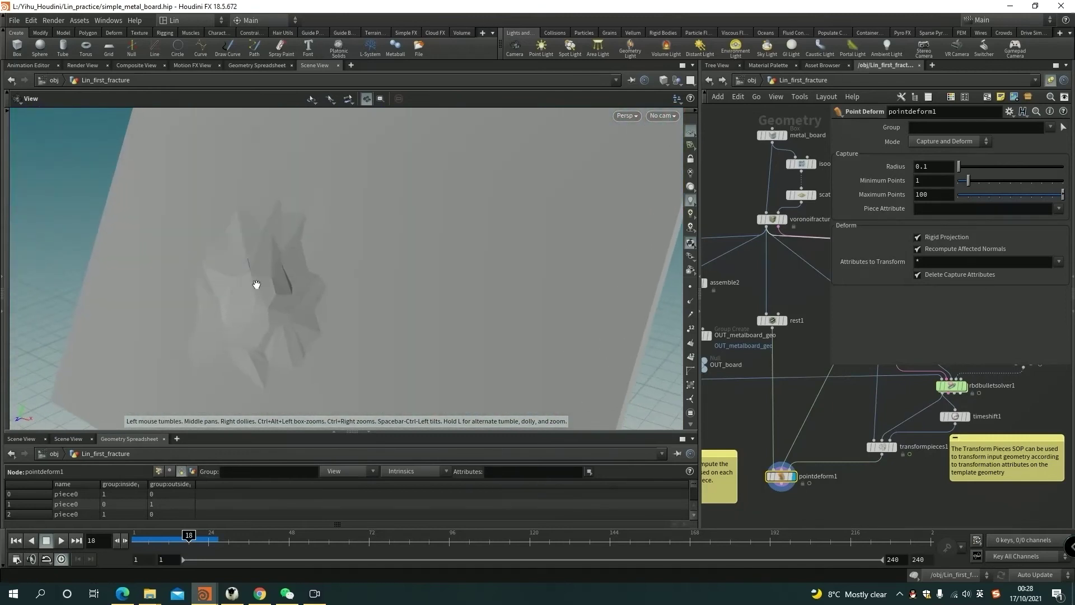
mouse_move(834, 438)
middle_mouse_down()
mouse_move(808, 455)
mouse_move(835, 449)
middle_mouse_up()
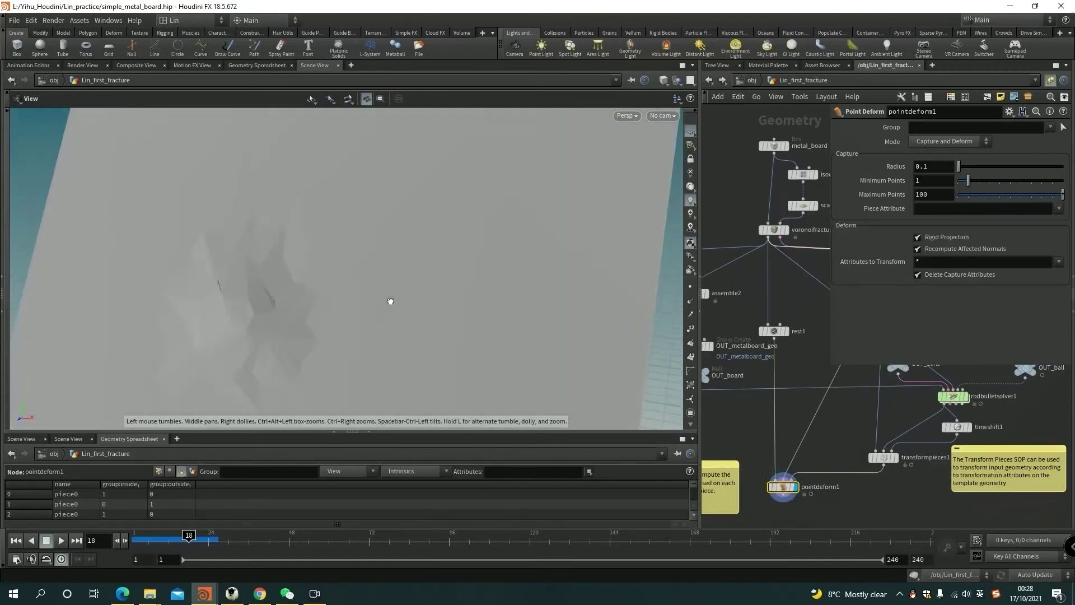
mouse_move(388, 300)
left_mouse_down()
mouse_move(400, 277)
mouse_move(268, 250)
left_mouse_up()
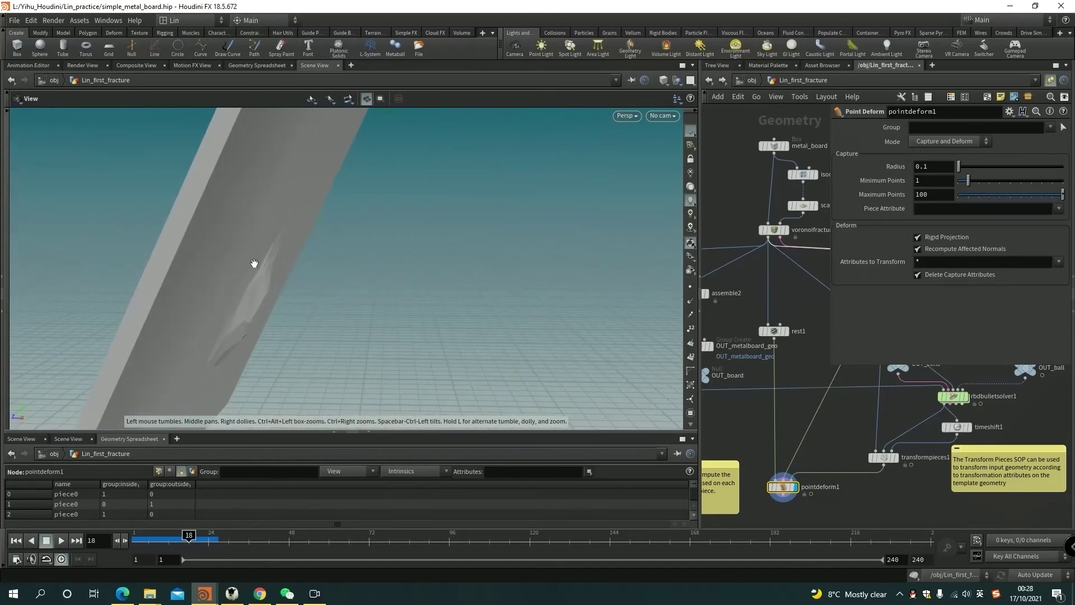
scroll(843, 450, "up", 2)
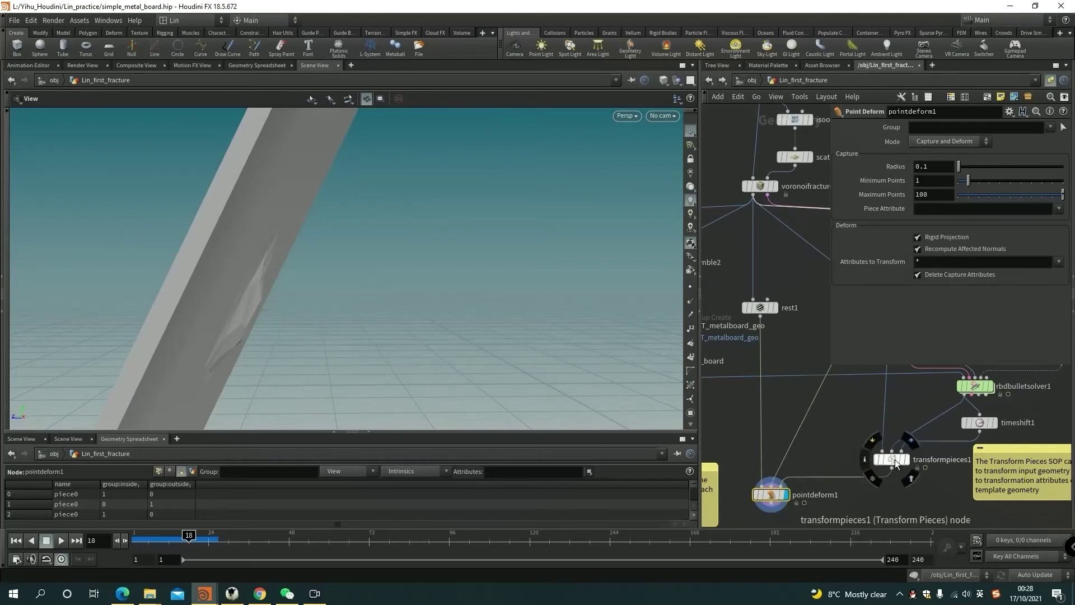
middle_click_drag(892, 460, 781, 475)
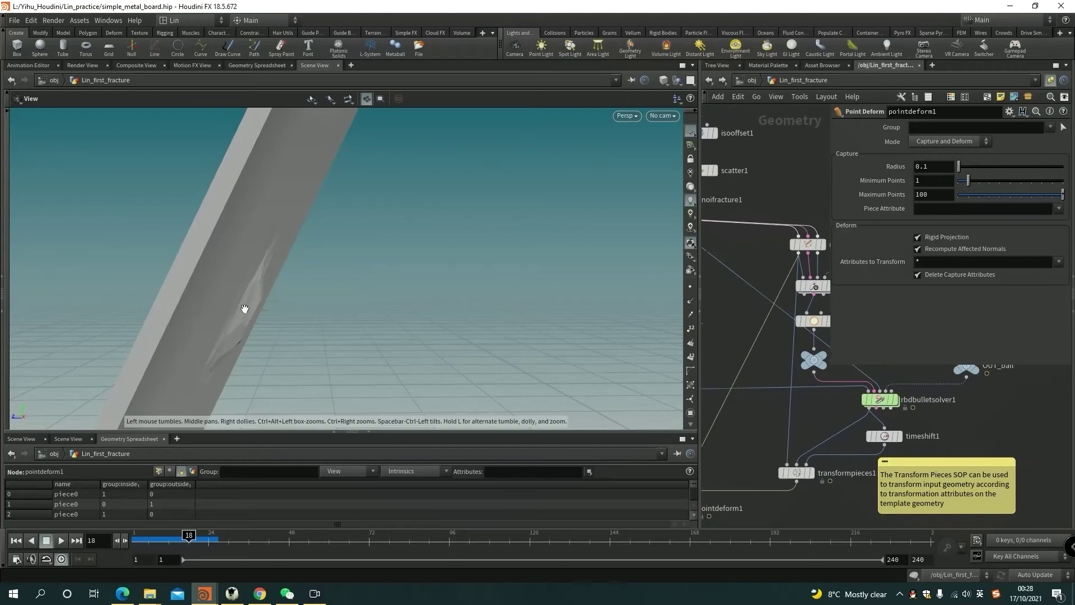
left_click_drag(220, 296, 353, 320)
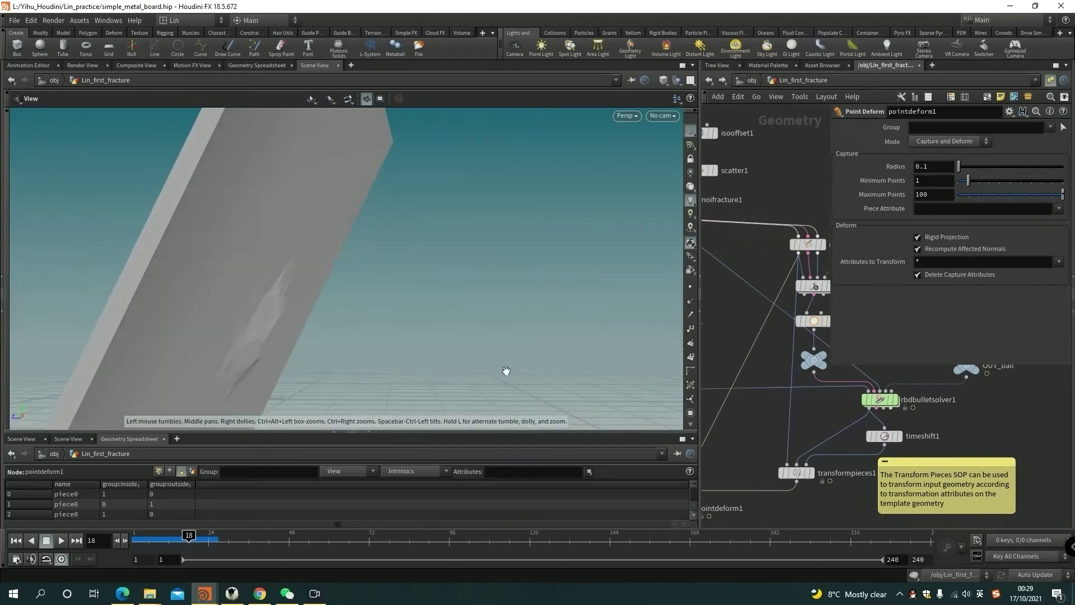
scroll(806, 471, "up", 3)
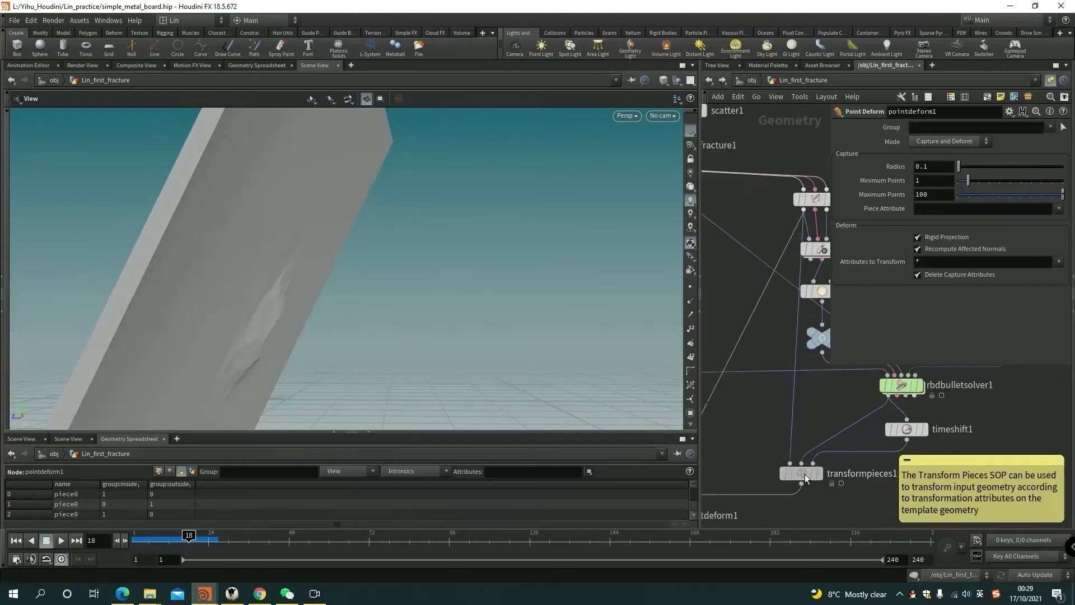
- Select transformpieces1 and frame the solver chain, OUT_ball and pointdeform1 in the network
left_click(804, 476)
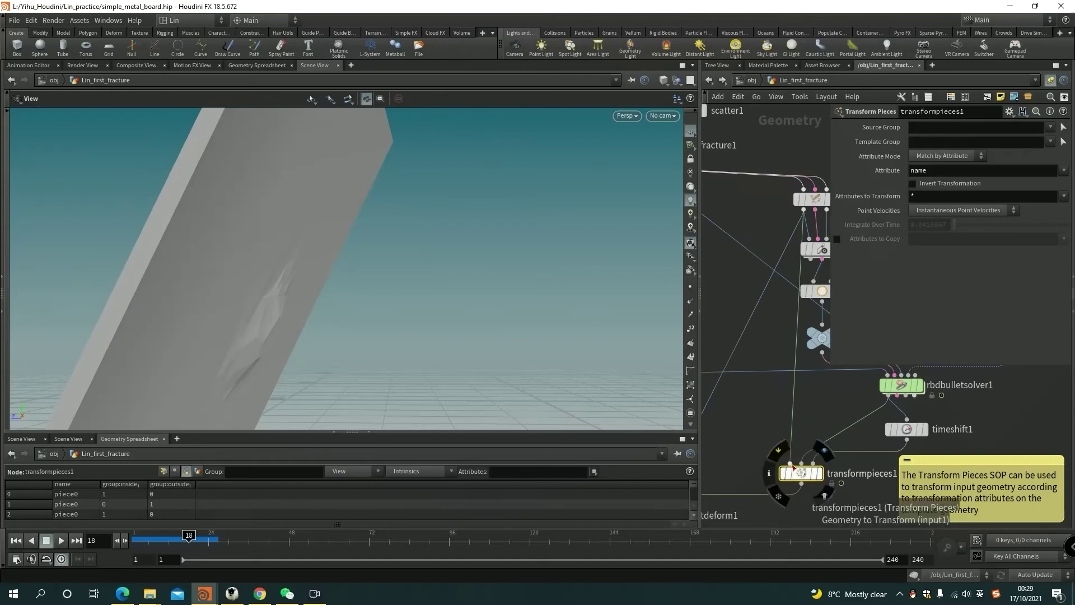
mouse_move(790, 467)
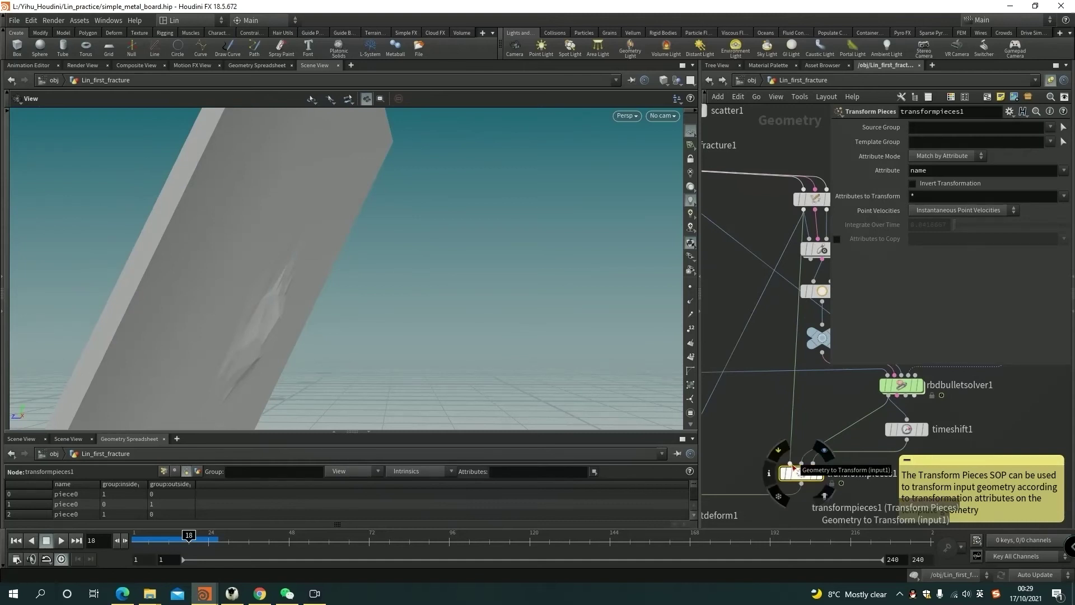
scroll(794, 472, "down", 2)
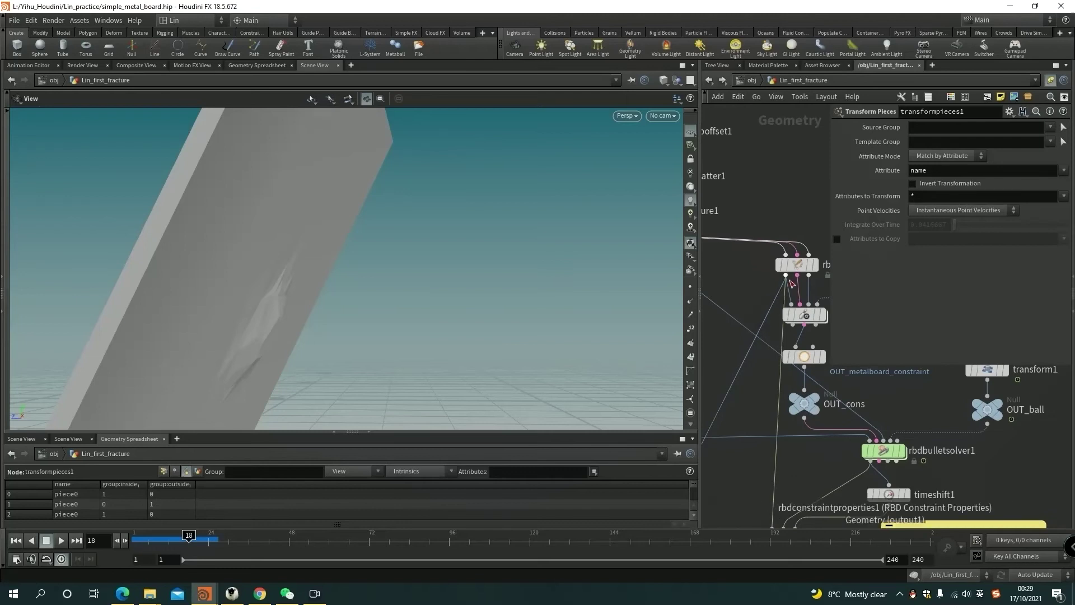
middle_click_drag(790, 270, 724, 333)
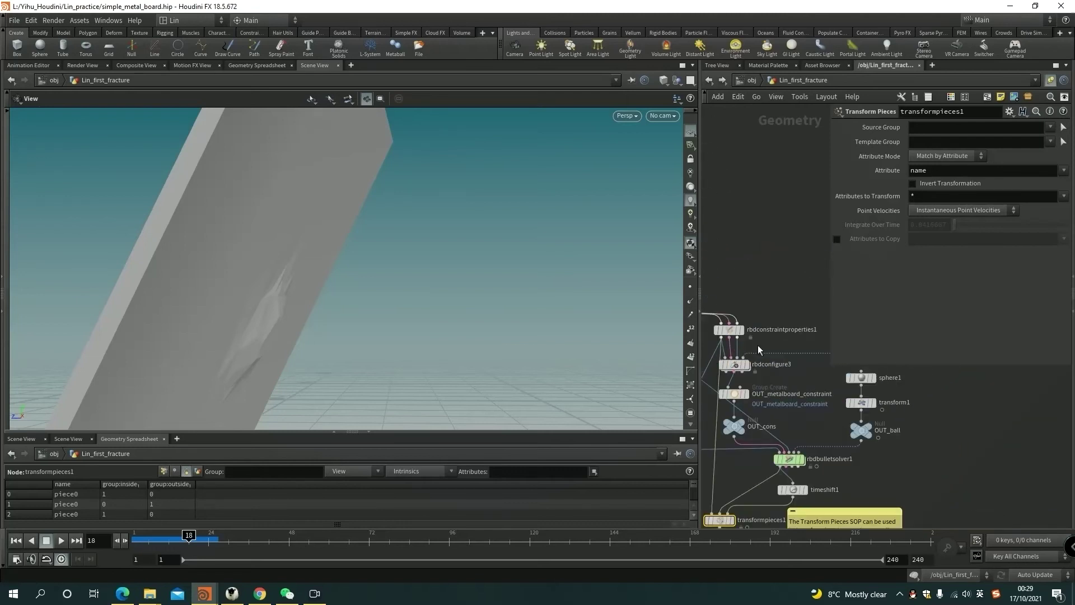
scroll(758, 349, "up", 1)
scroll(826, 380, "up", 2)
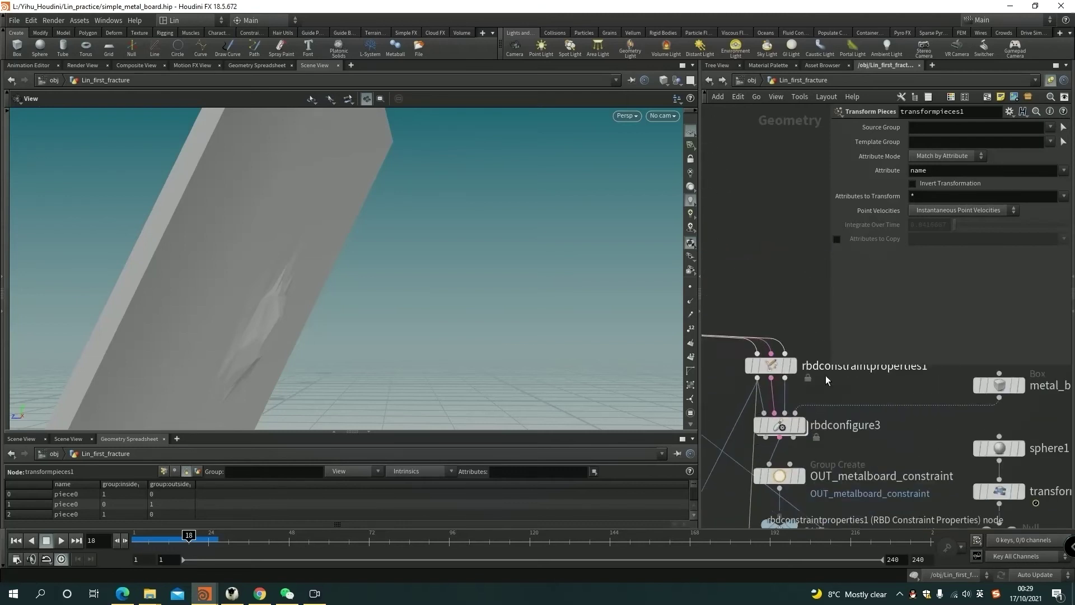
middle_click_drag(827, 380, 814, 408)
scroll(808, 414, "down", 2)
middle_click_drag(819, 512, 835, 361)
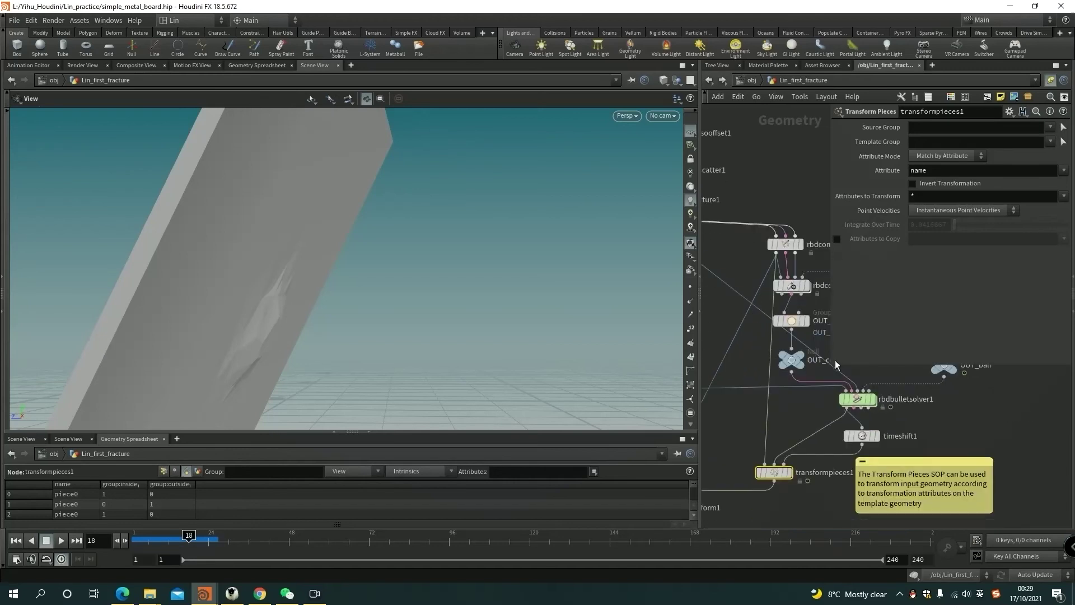
mouse_move(809, 402)
middle_mouse_down()
mouse_move(824, 378)
mouse_move(820, 428)
middle_mouse_up()
scroll(820, 388, "up", 2)
scroll(820, 427, "down", 2)
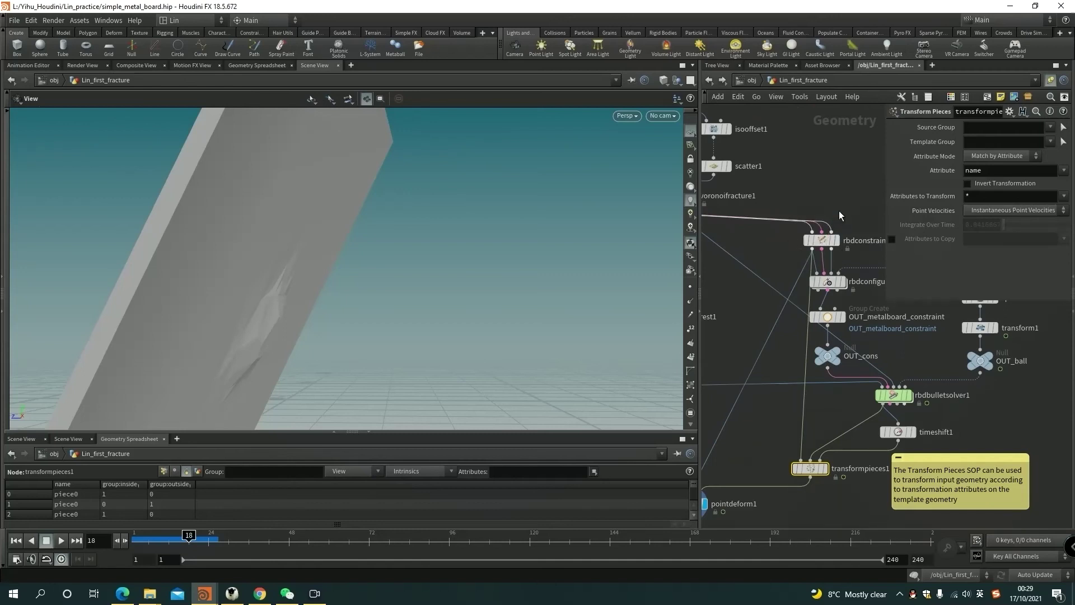
middle_click_drag(833, 200, 847, 236)
- Check transformpieces1 and rbdbulletsolver1 node info, then show rbdconstraintproperties1's glue settings (strength 10000)
middle_click(827, 506)
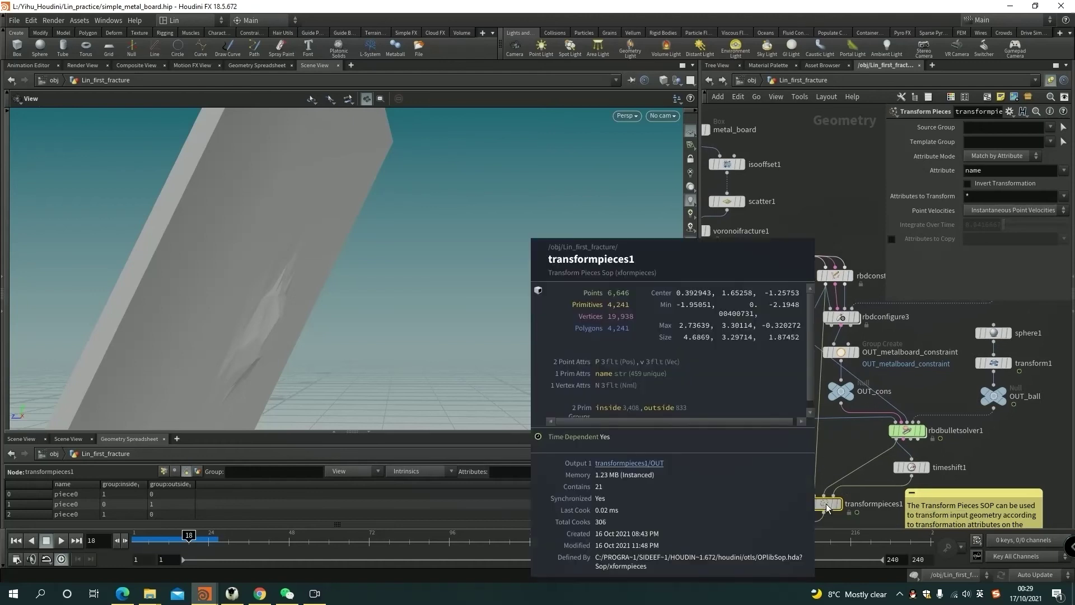
middle_click(907, 430)
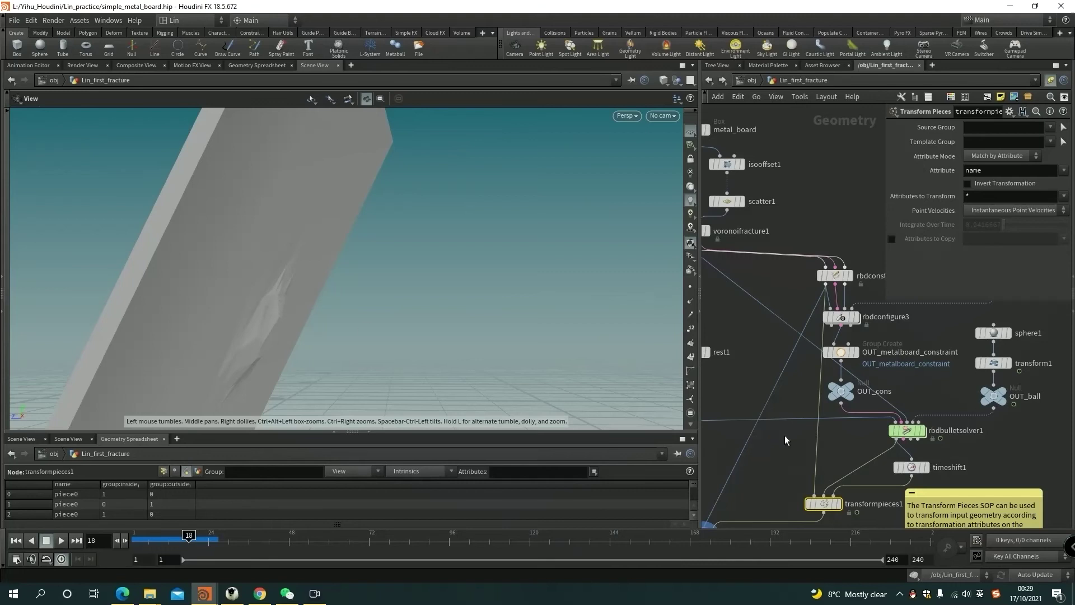
middle_click(825, 507)
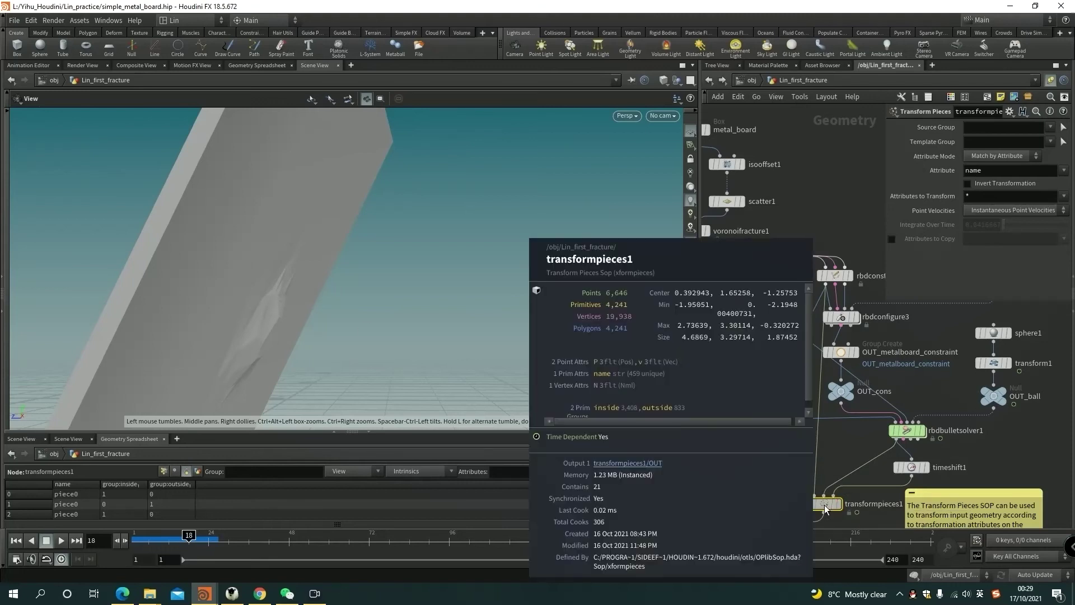
middle_click_drag(826, 507, 826, 510)
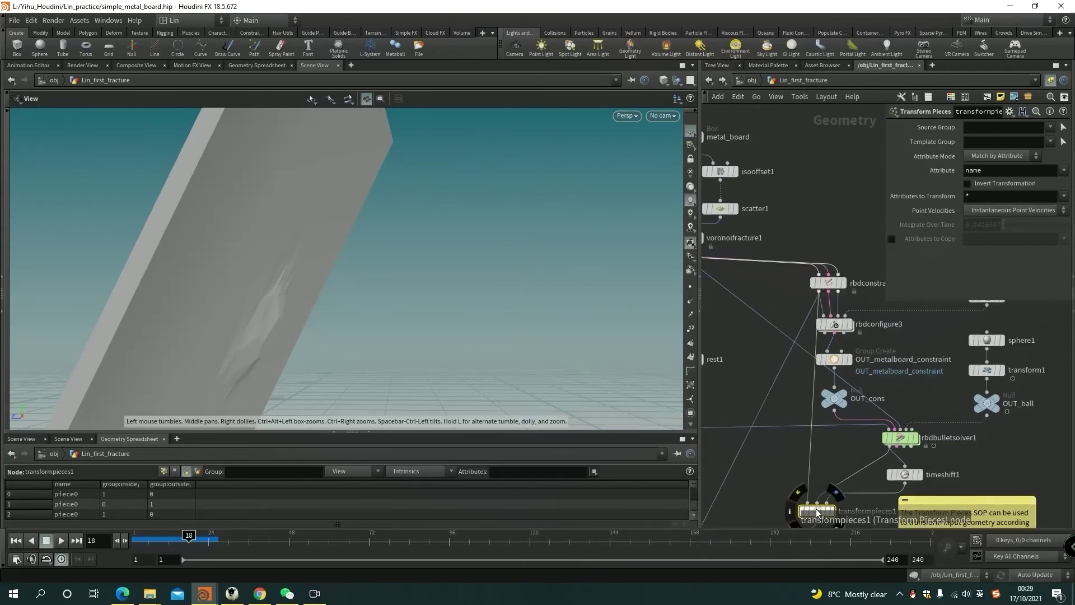
middle_click_drag(815, 508, 816, 474)
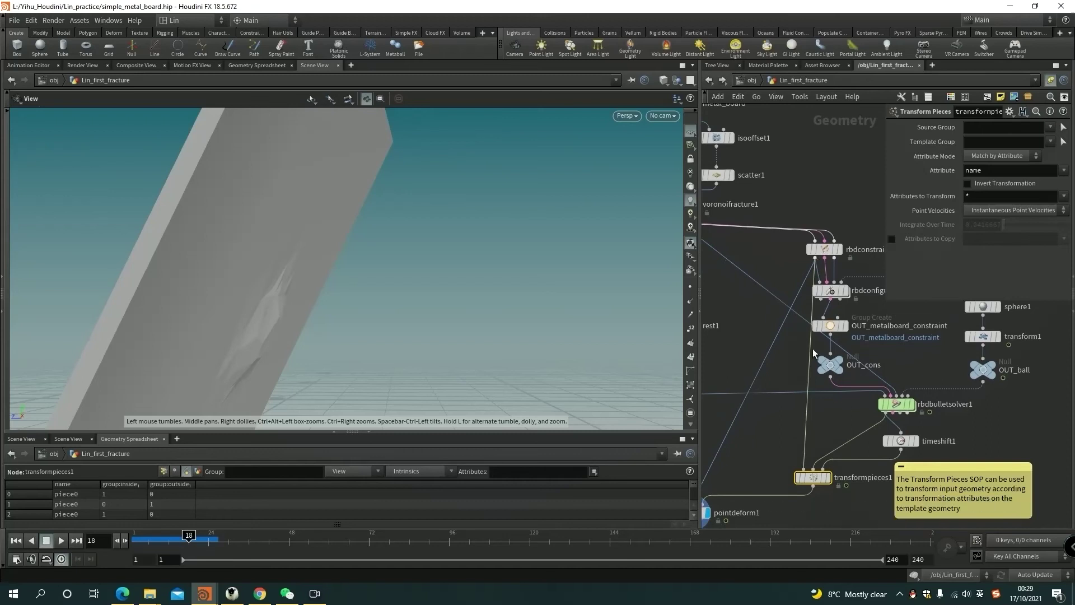
middle_click(809, 477)
left_click(825, 250)
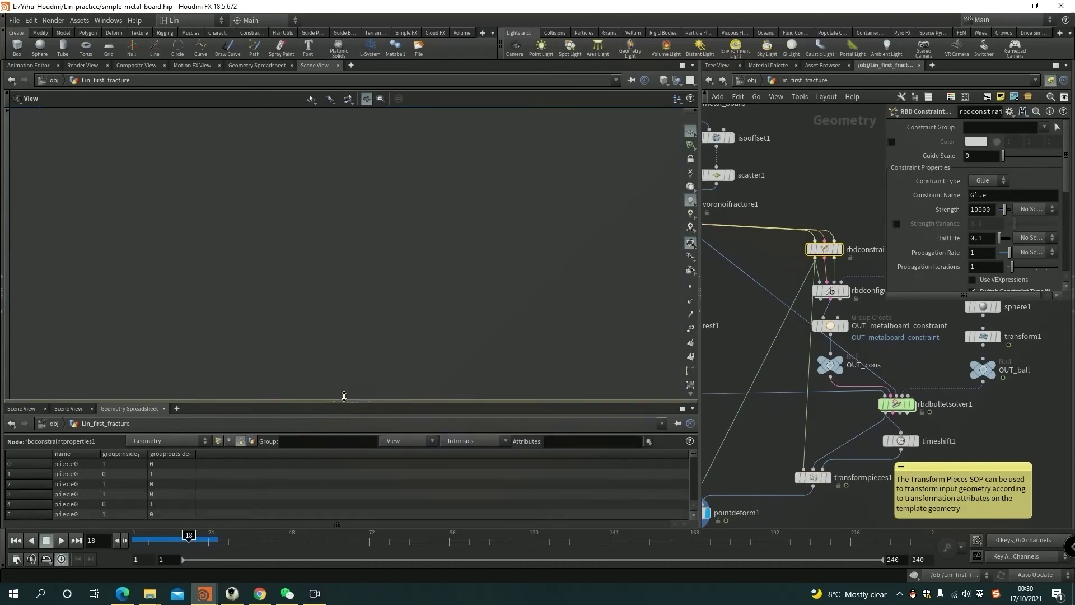
- Enlarge the geometry spreadsheet and view rbdconfigure3 and rbdconstraintproperties1 piece data
left_click_drag(337, 431, 368, 352)
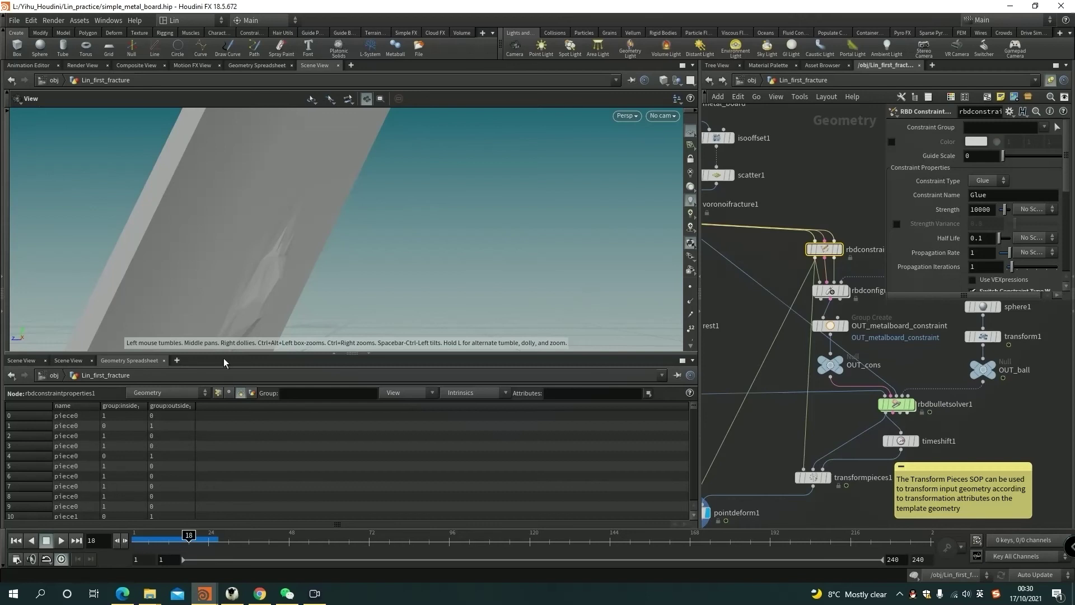
mouse_move(830, 290)
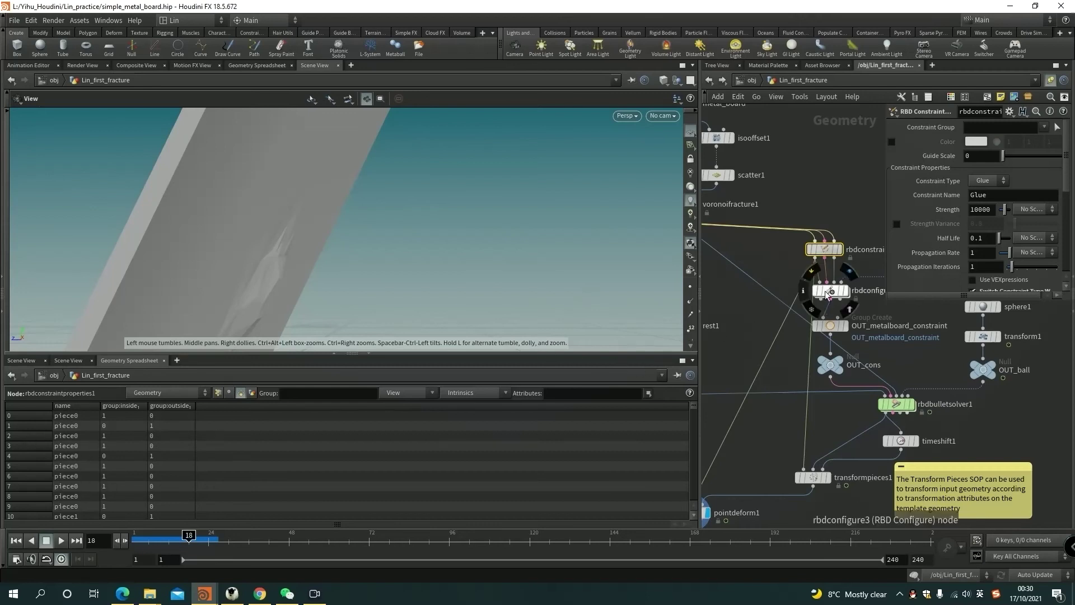
mouse_move(832, 294)
middle_mouse_down()
mouse_move(789, 342)
mouse_move(851, 325)
middle_mouse_up()
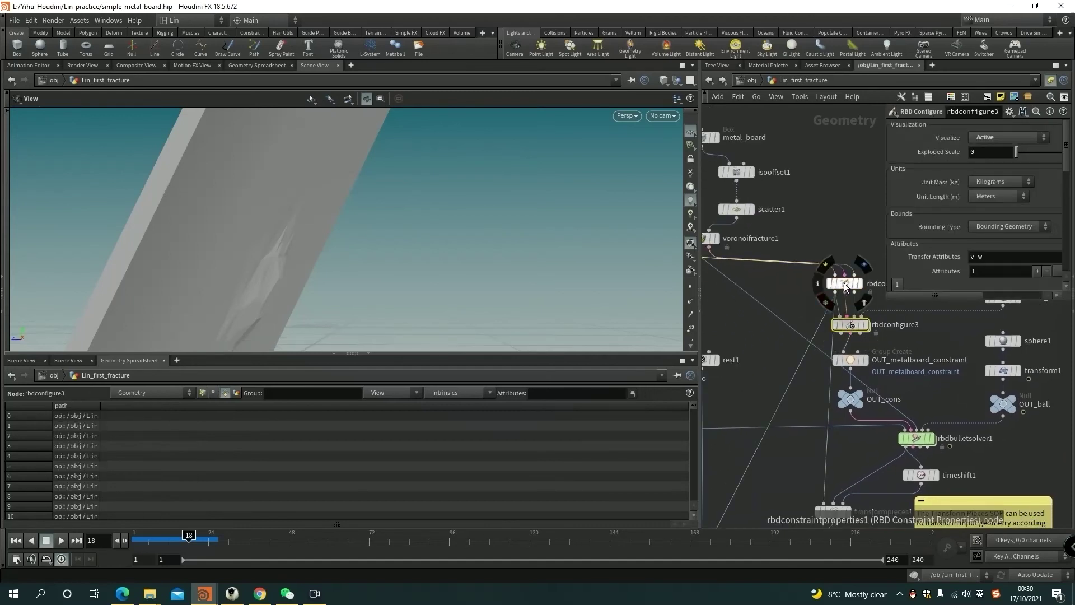
left_click(856, 331)
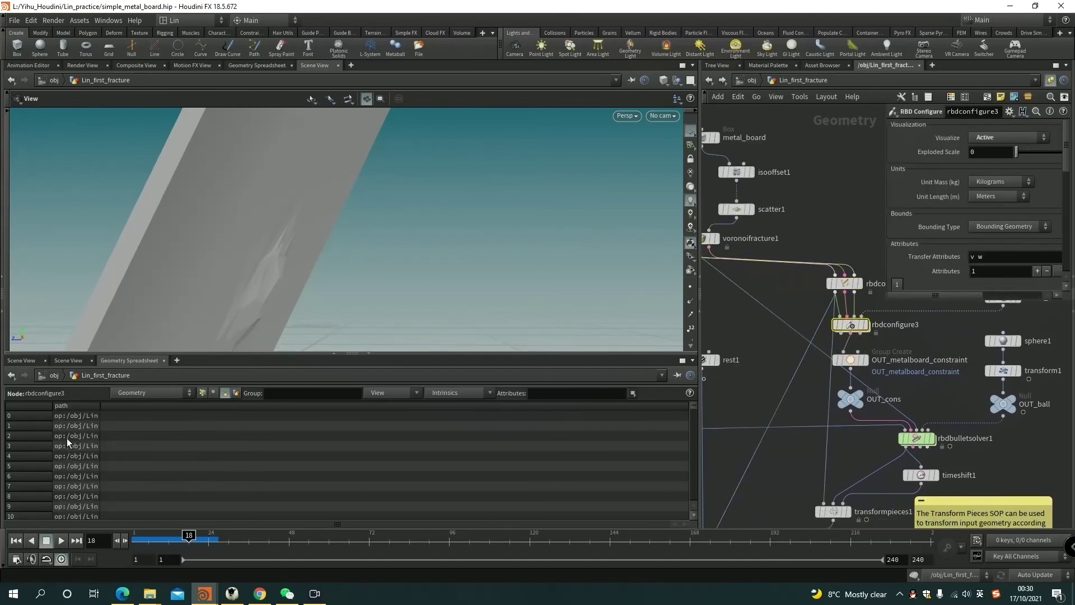
scroll(806, 508, "down", 2)
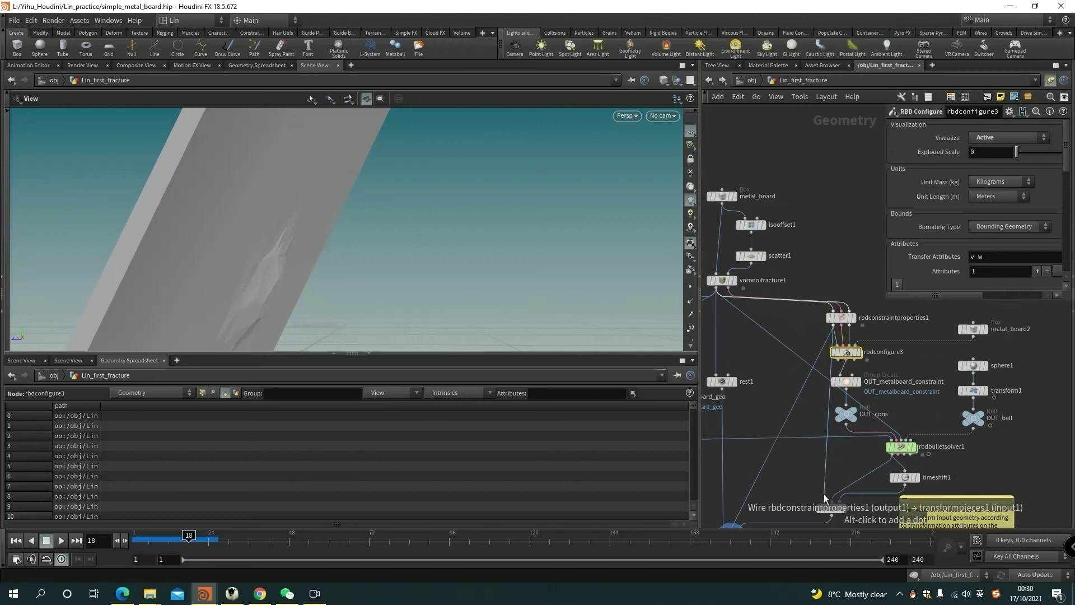
left_click(839, 320)
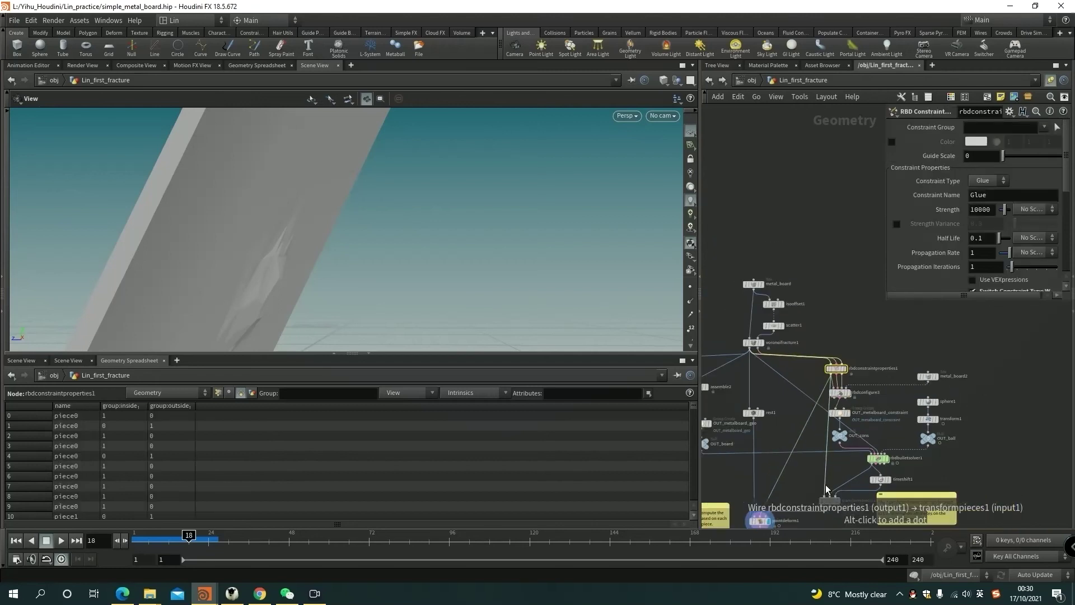
scroll(830, 495, "up", 1)
scroll(819, 458, "up", 1)
scroll(823, 458, "up", 1)
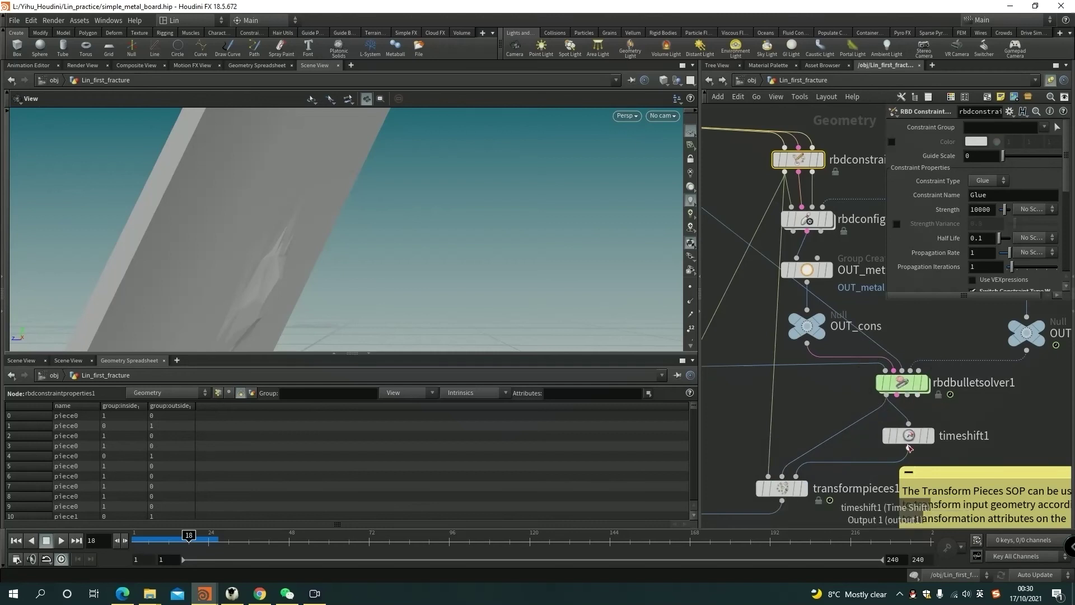
mouse_move(801, 485)
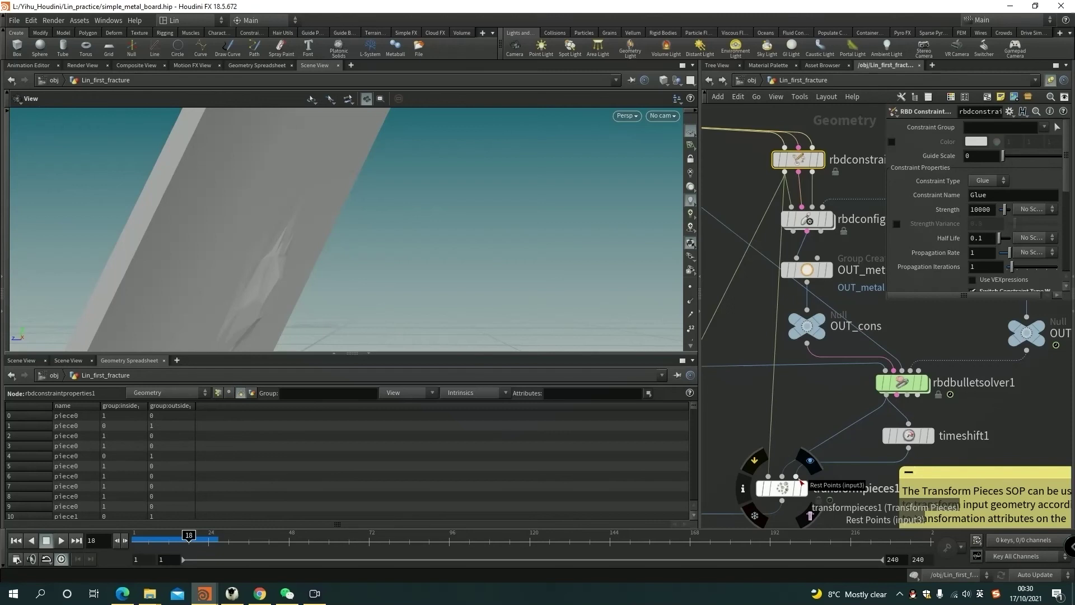
- Set timeshift1's Frame to 1 and return the timeline to frame 1
middle_click_drag(841, 454, 824, 431)
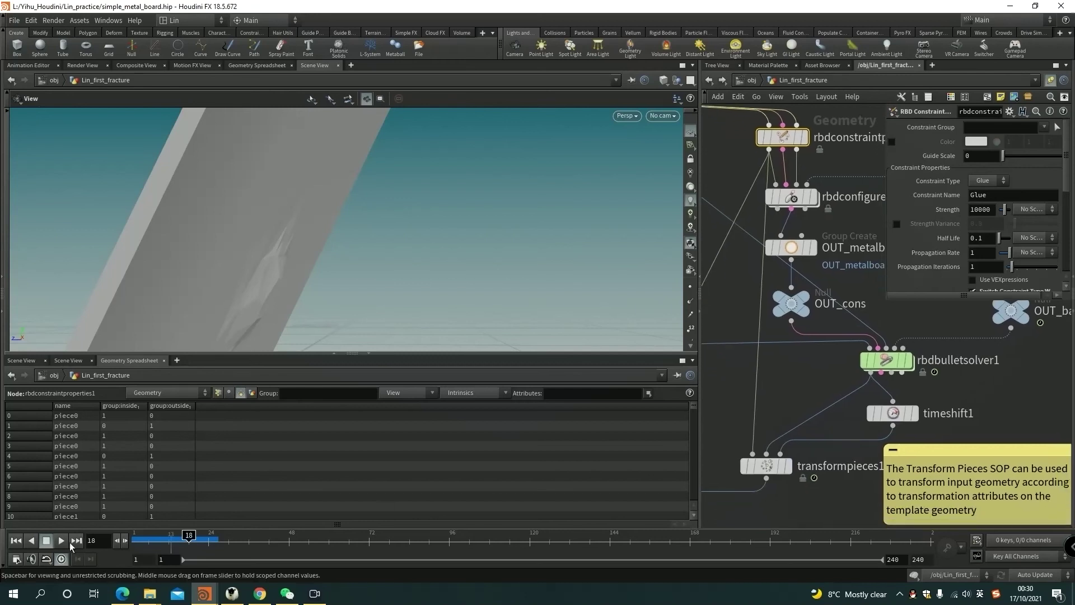
left_click(893, 413)
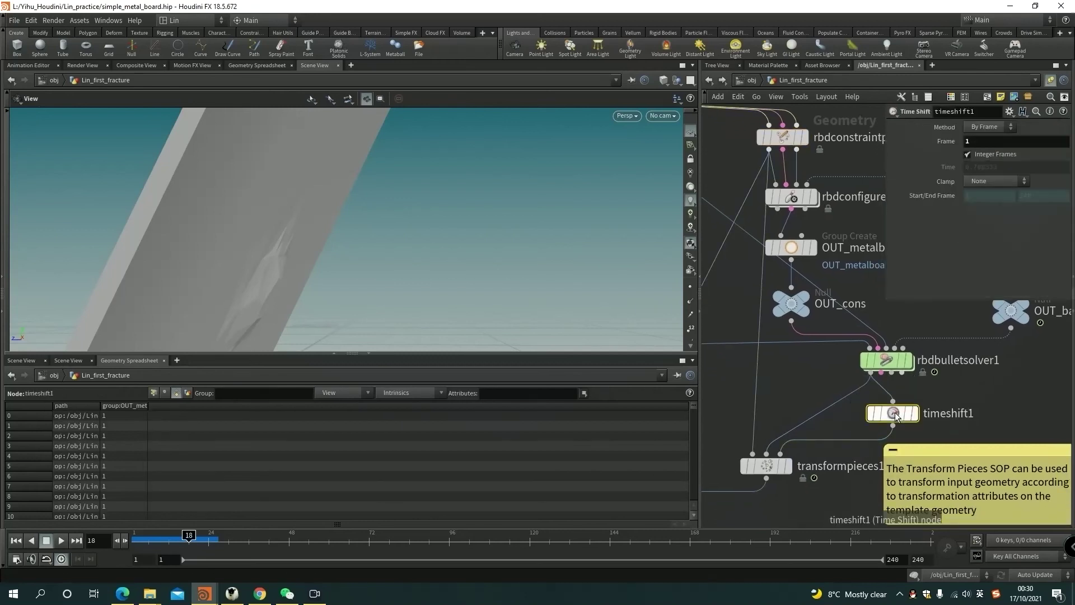
left_click(972, 142)
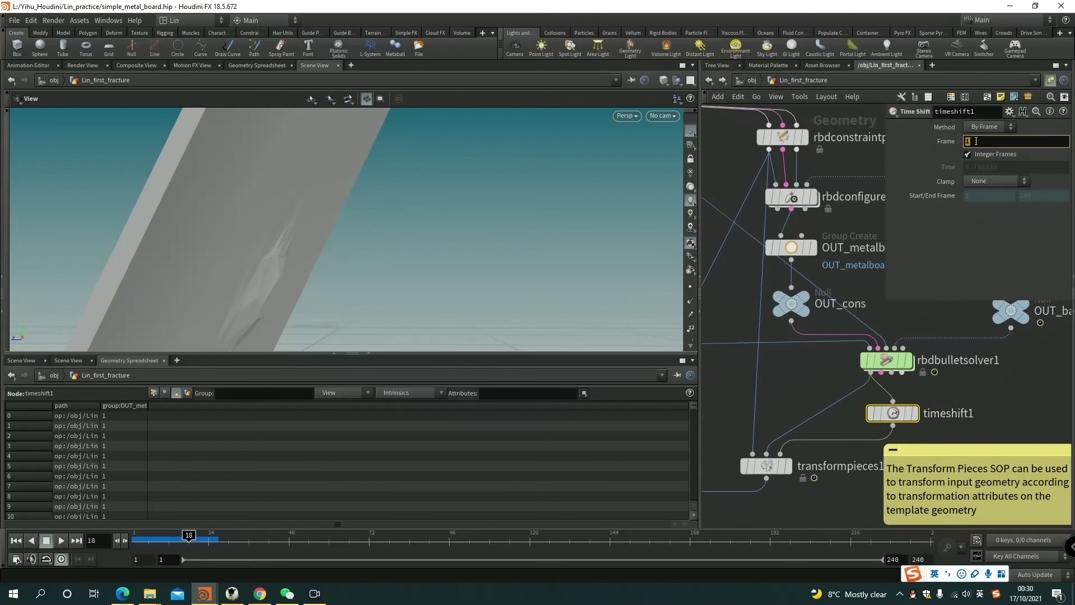
key("Return")
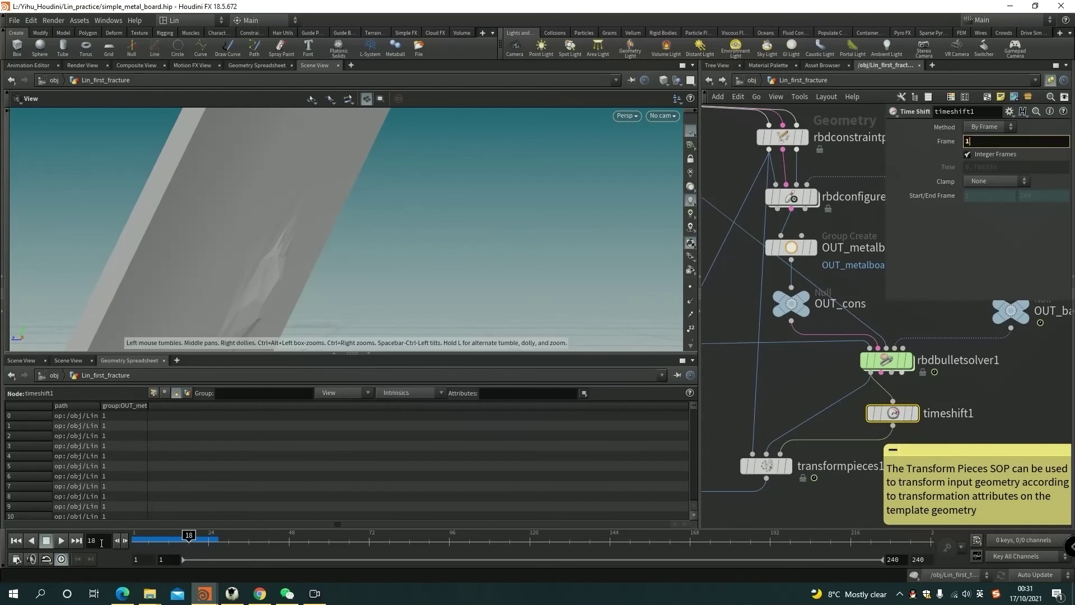
left_click(15, 540)
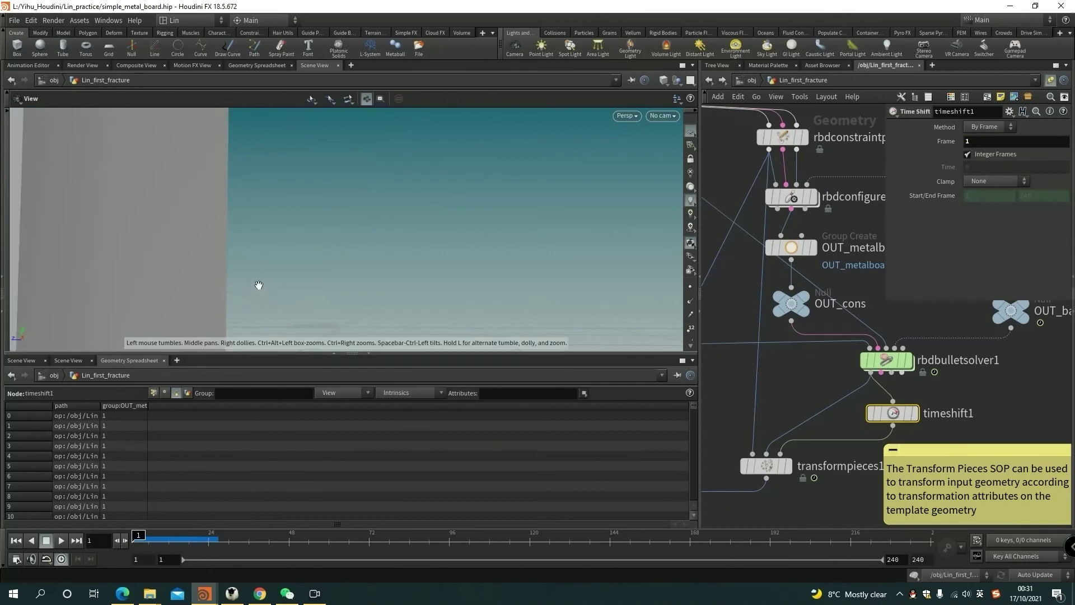
- View the upright board and transformpieces1's piece names and inside/outside groups
mouse_move(257, 298)
left_mouse_down()
mouse_move(198, 260)
mouse_move(377, 233)
left_mouse_up()
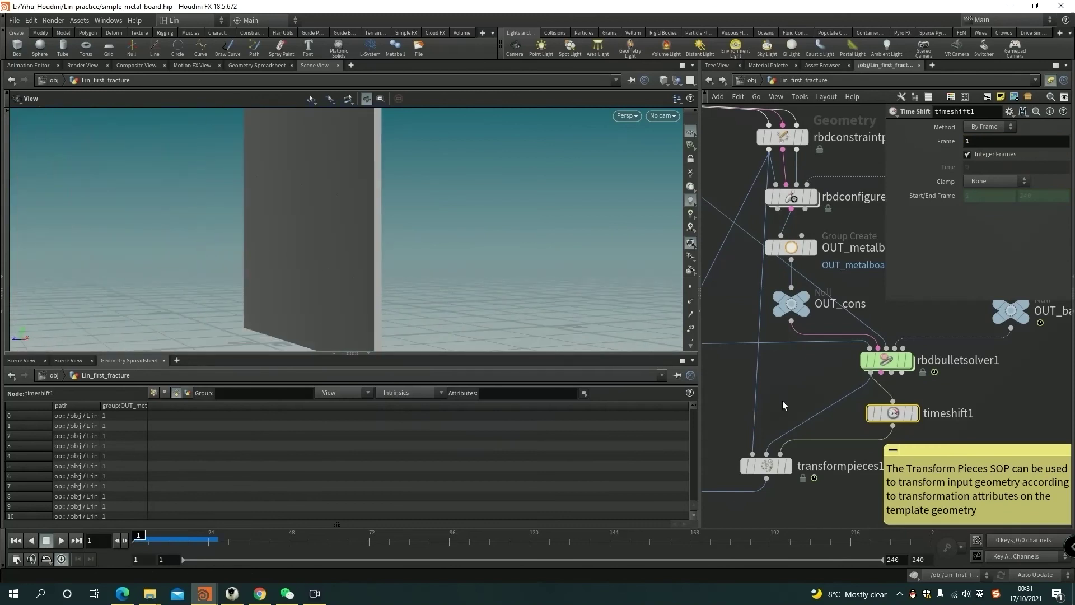
middle_click_drag(768, 498, 861, 460)
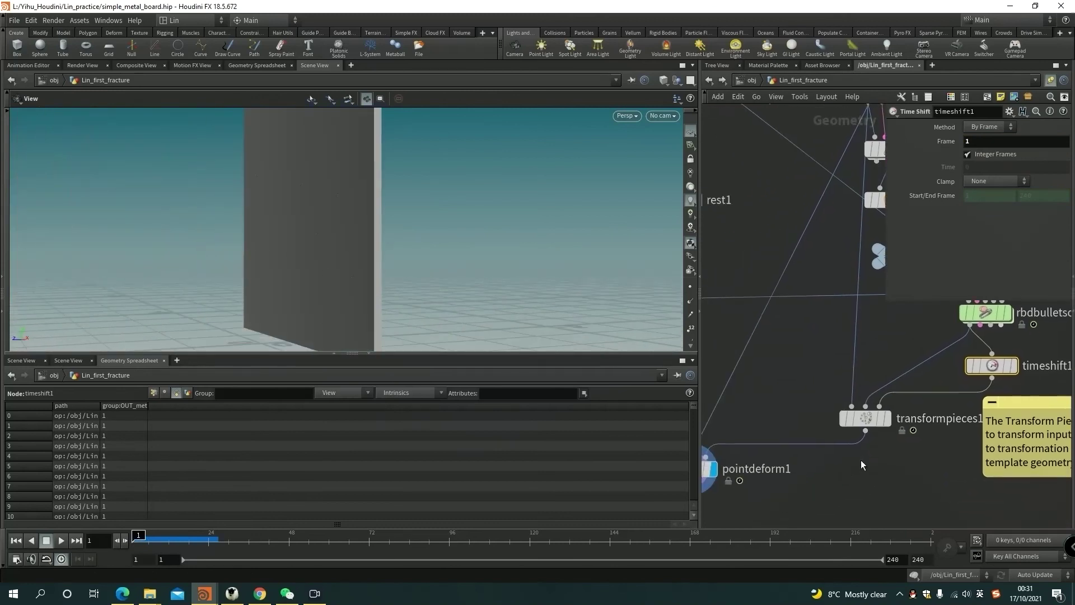
left_click(870, 418)
middle_click_drag(709, 460, 832, 472)
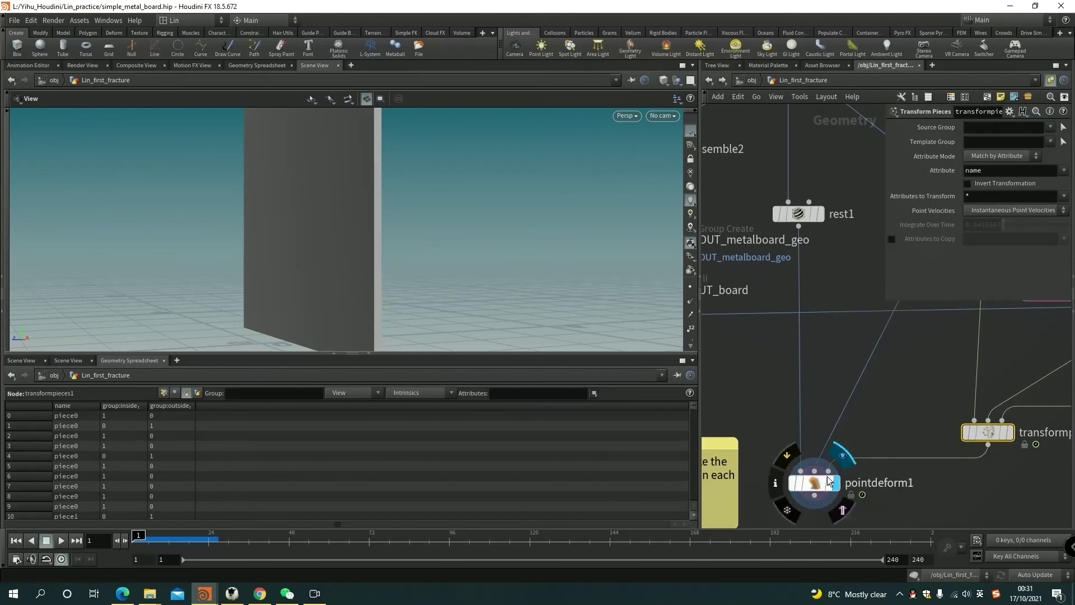
scroll(899, 417, "down", 2)
- Inspect the rbdconstraintproperties1 and voronoifracture1 node settings
middle_click_drag(899, 417, 782, 523)
middle_click_drag(810, 480, 855, 395)
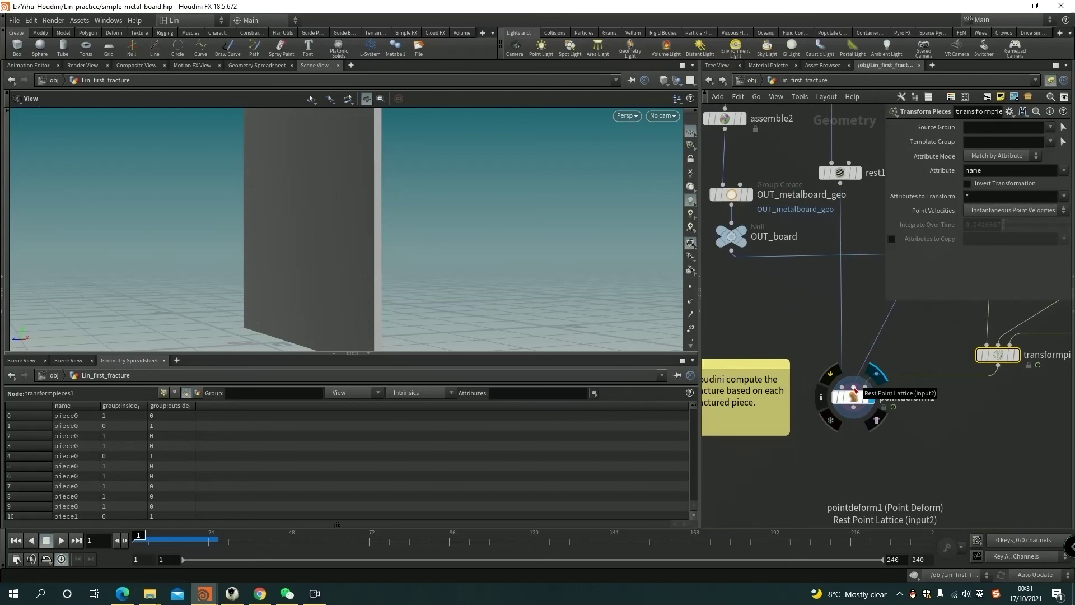
scroll(854, 392, "down", 3)
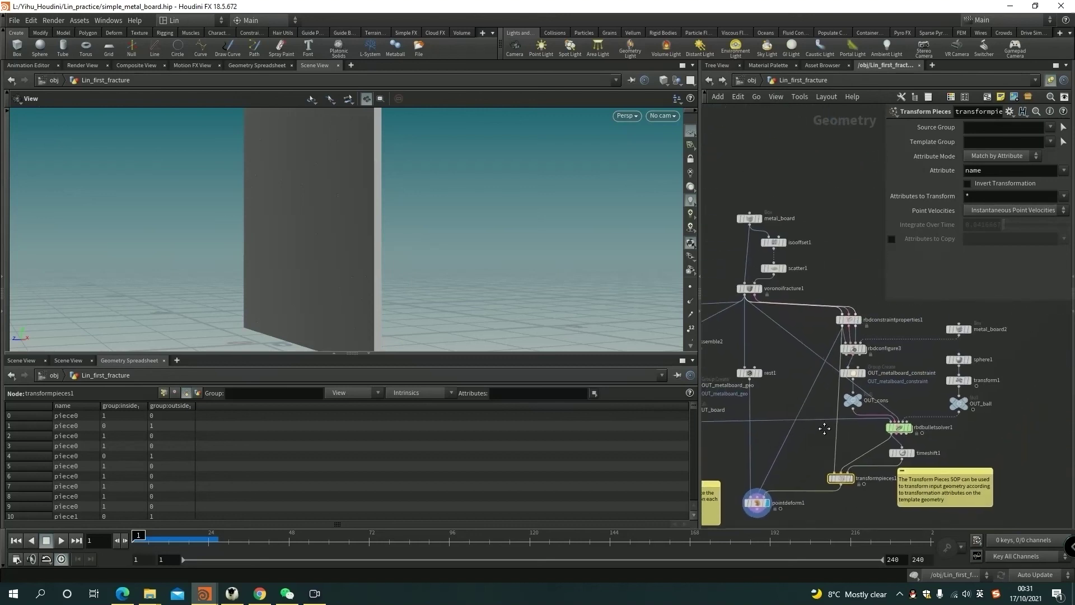
left_click(843, 329)
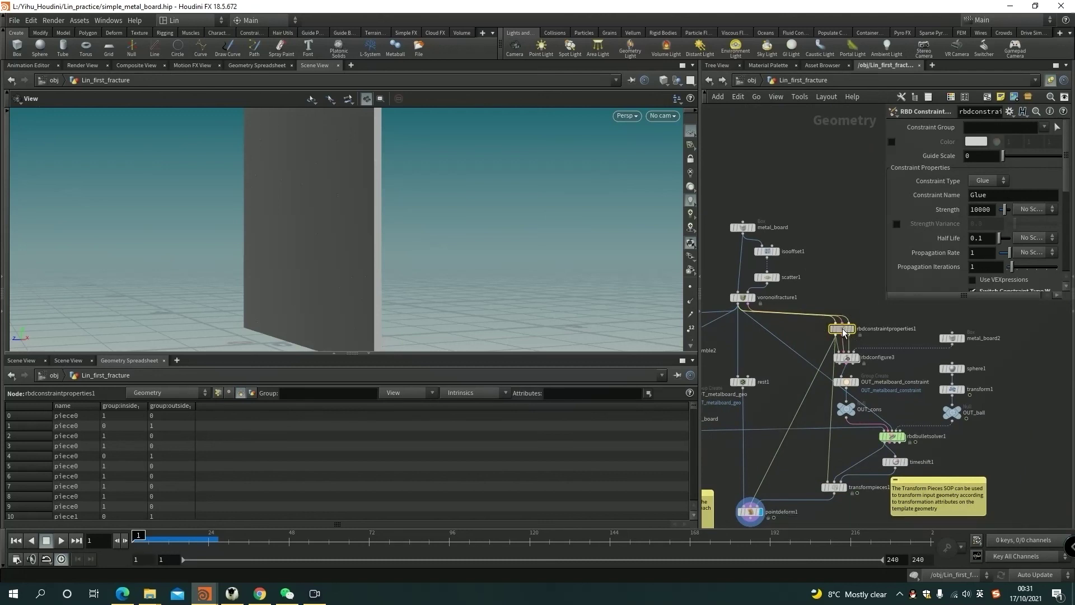
scroll(821, 432, "up", 3)
scroll(820, 431, "up", 2)
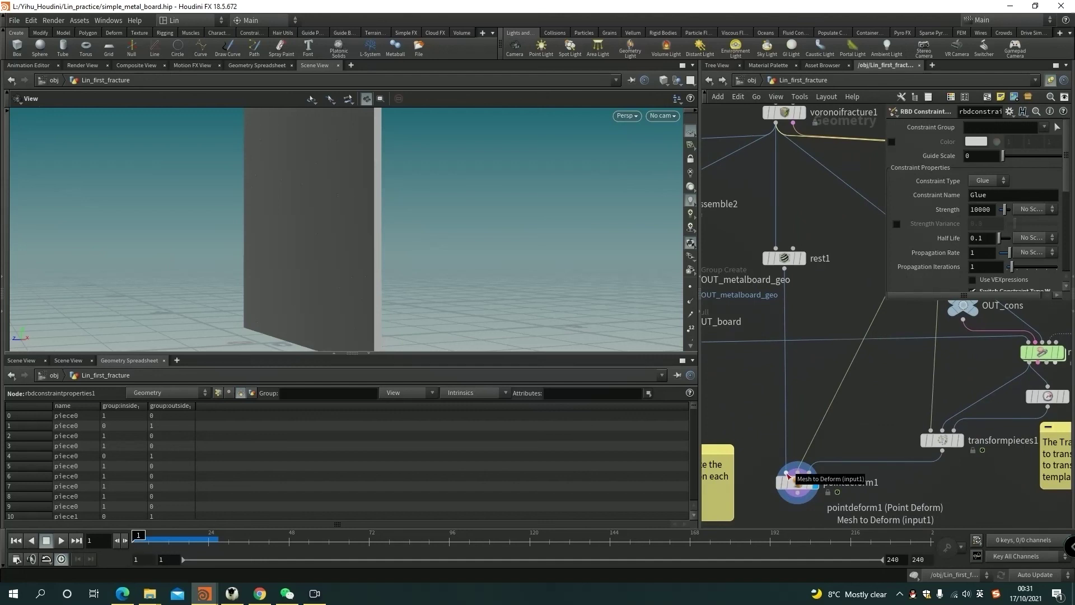
middle_click_drag(791, 118, 796, 262)
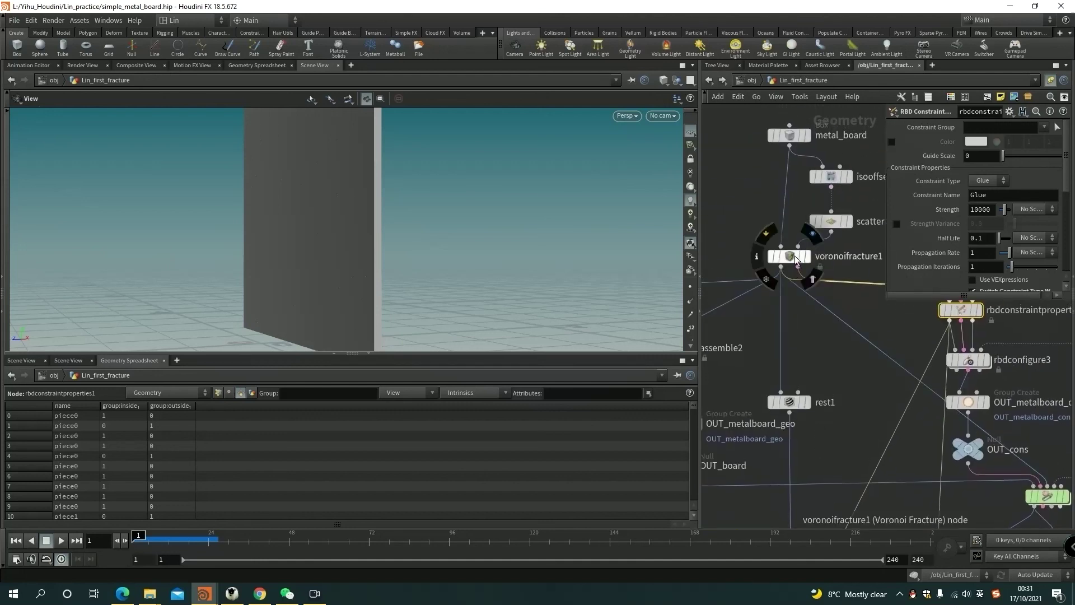
middle_click_drag(796, 261, 791, 241)
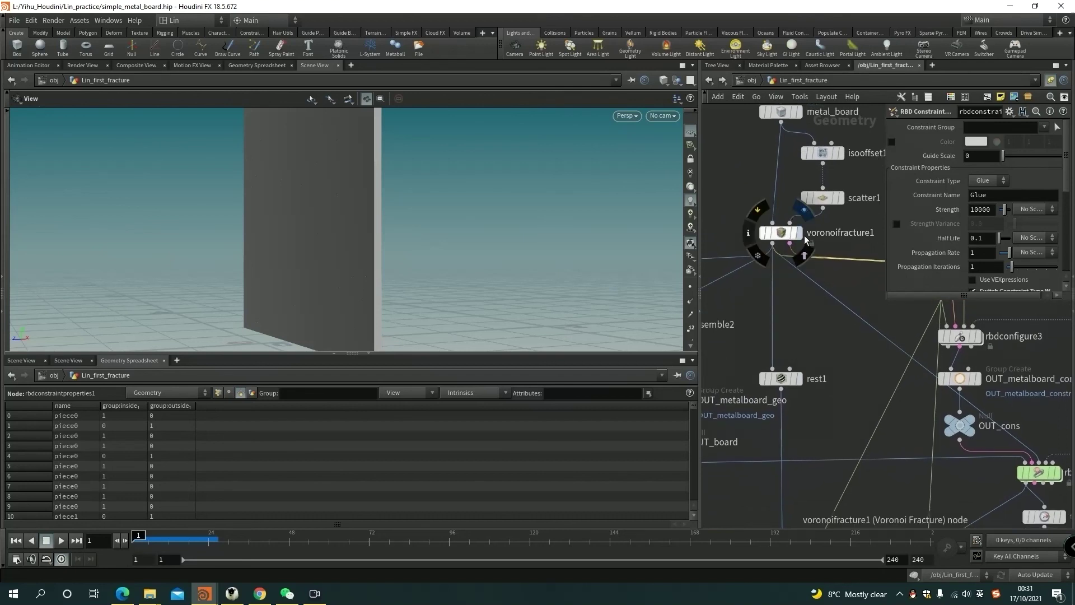
left_click(783, 238)
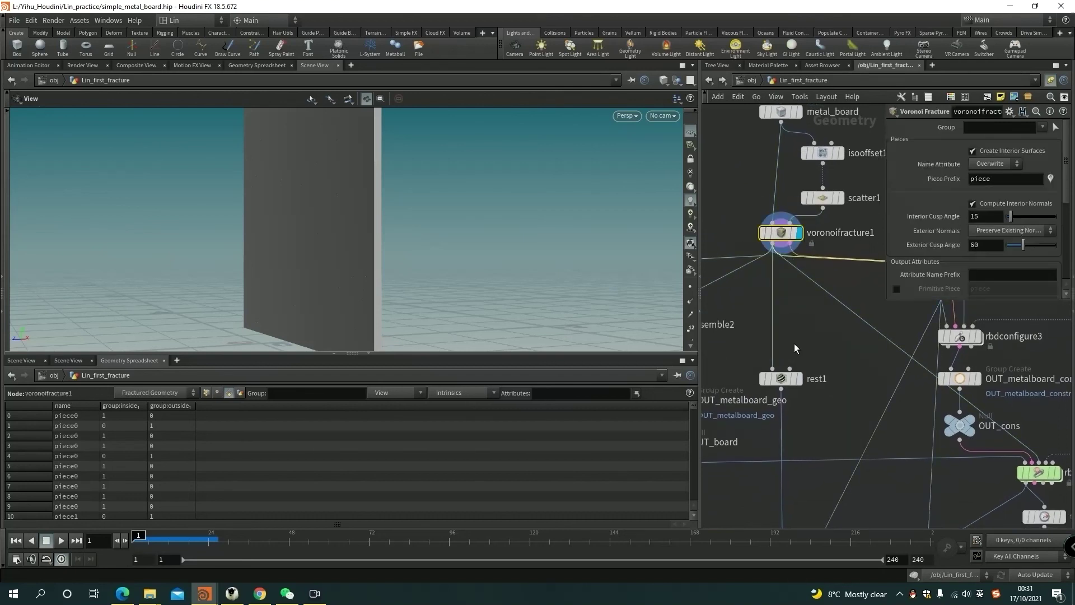
scroll(794, 344, "down", 2)
- Inspect pointdeform1, then play the simulation from frame 1 as the board falls
middle_click_drag(793, 351, 796, 241)
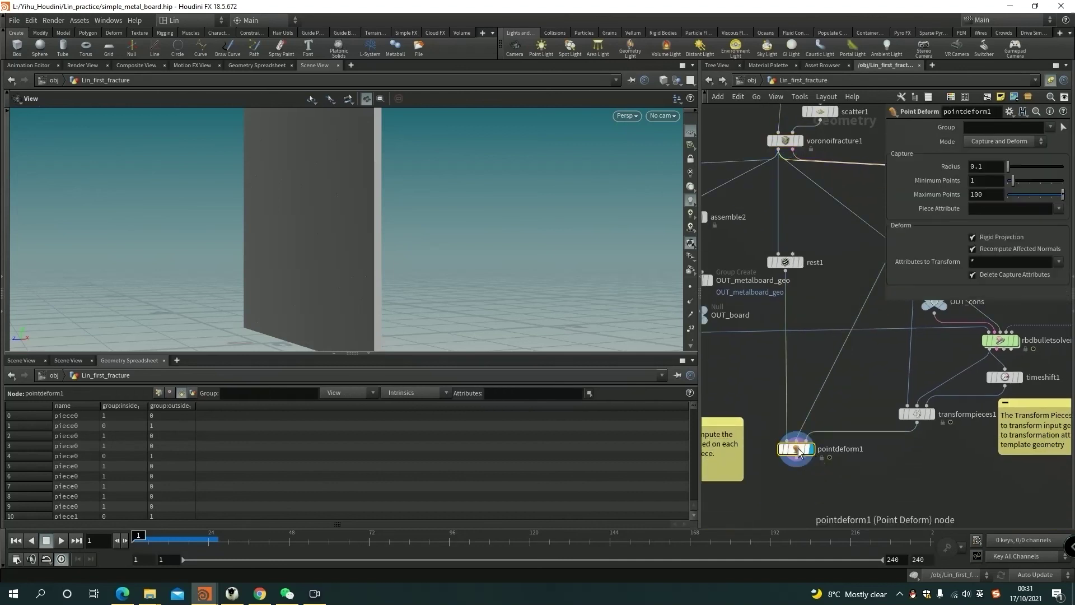
left_click(812, 454)
left_click(59, 542)
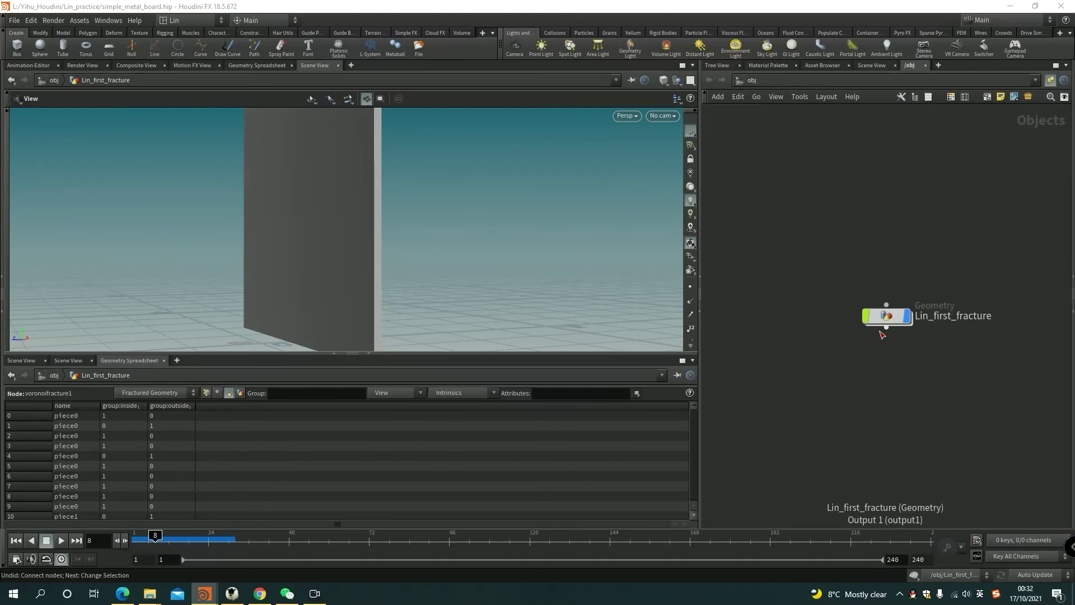
- Inside Lin_first_fracture, wire voronoifracture1's output into pointdeform1 and transformpieces1
double_click(882, 314)
scroll(860, 394, "up", 2)
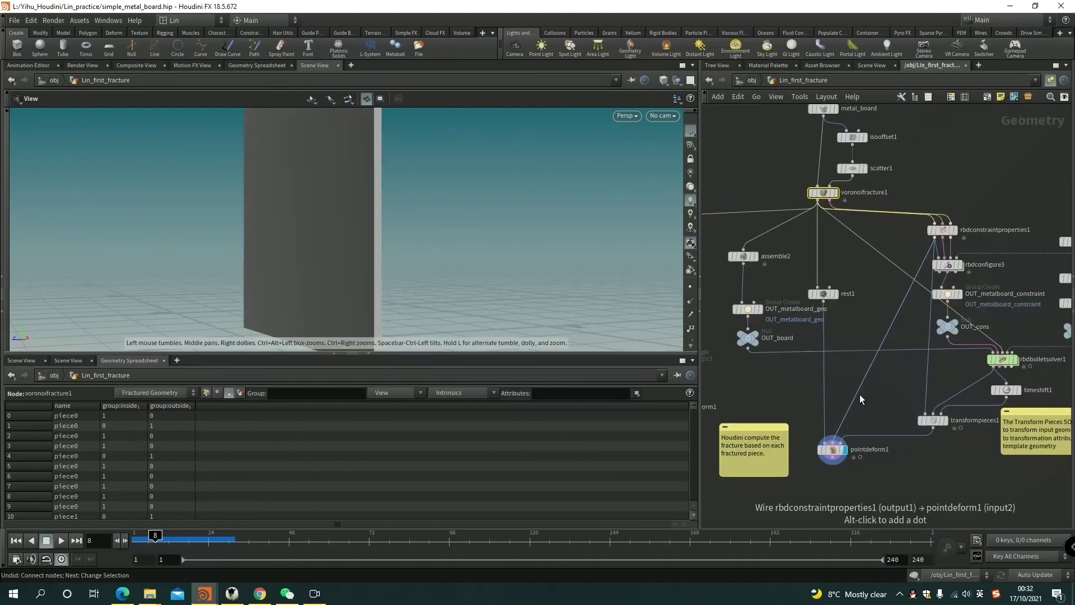
scroll(859, 395, "up", 2)
scroll(859, 394, "up", 2)
scroll(932, 244, "up", 2)
left_click(930, 237)
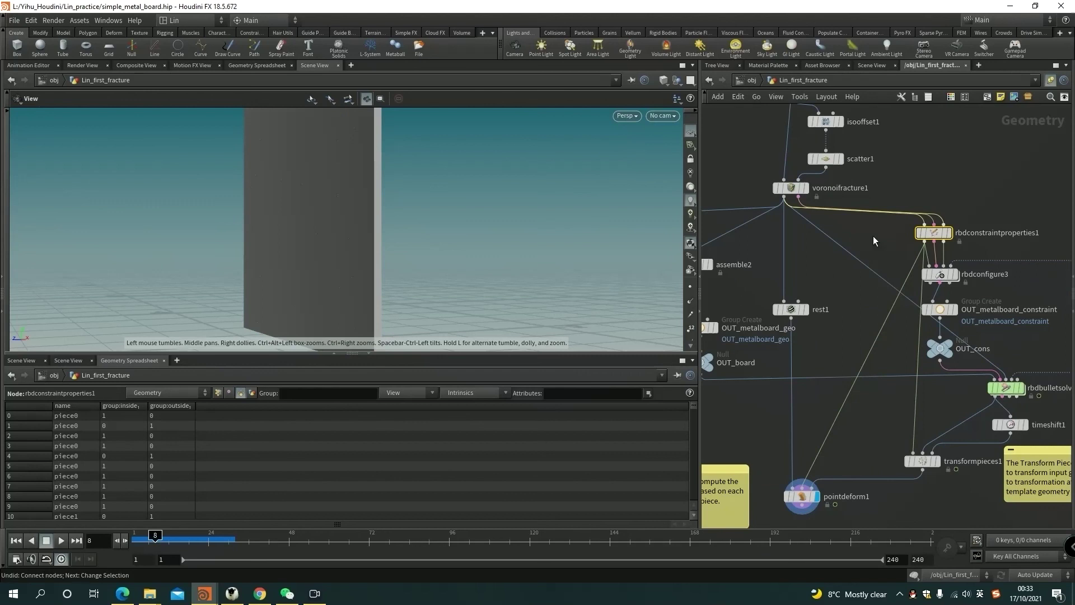
left_click(790, 188)
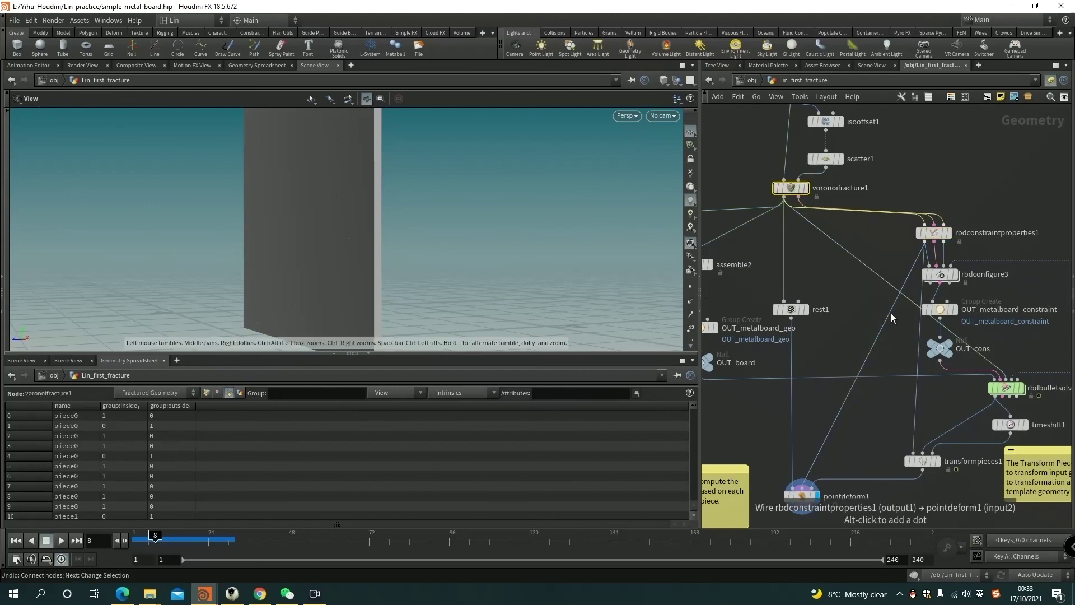
left_click_drag(890, 314, 864, 326)
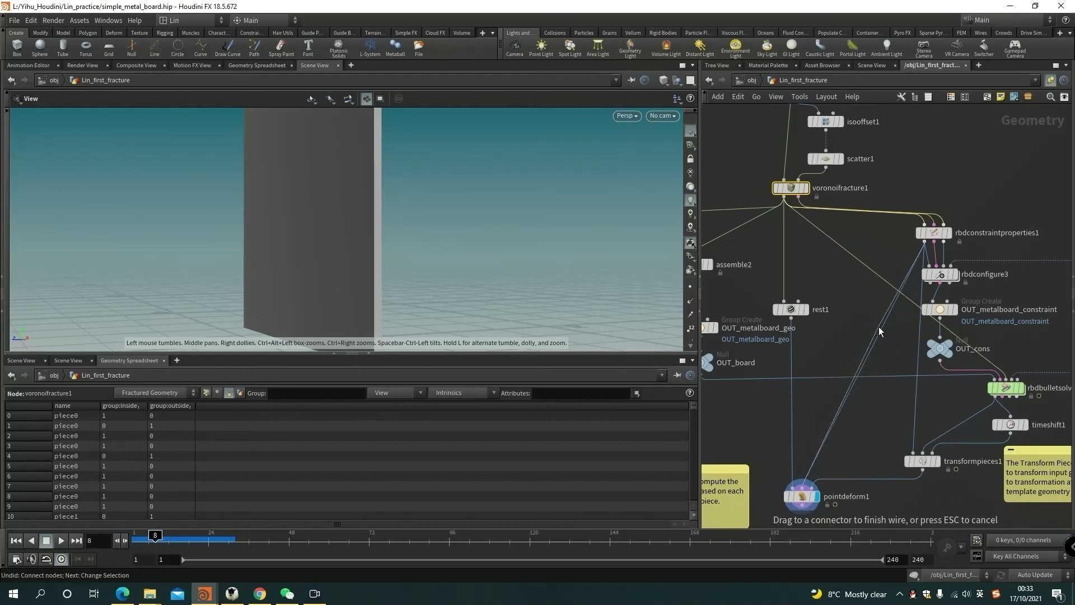
left_click(785, 203)
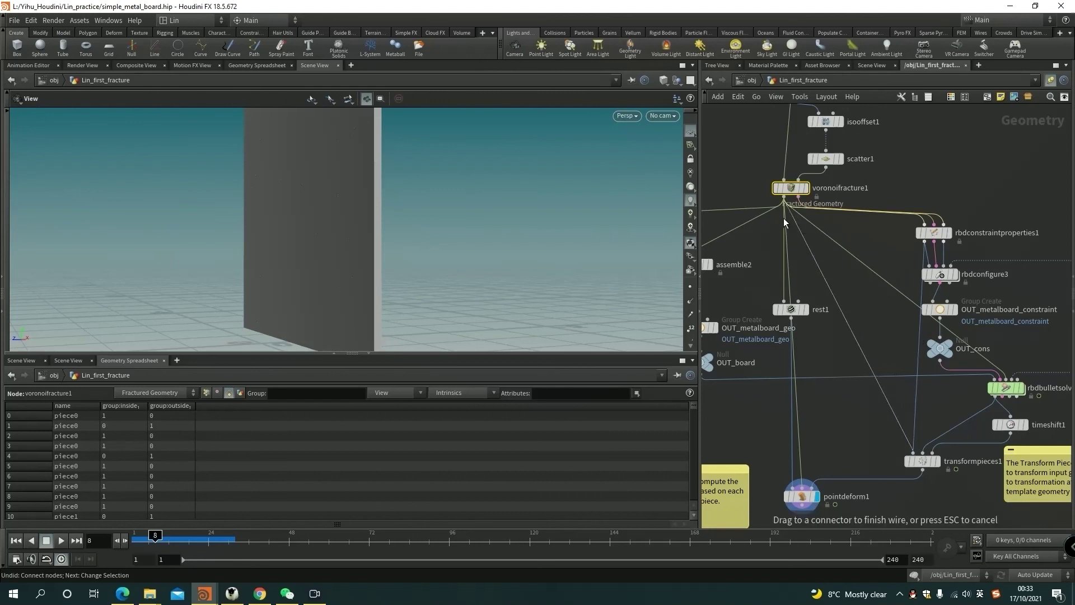
left_click(911, 453)
- Play the rewired sim from frame 1, stop near frame 27, rewind, and heighten the 3D view
left_click(16, 540)
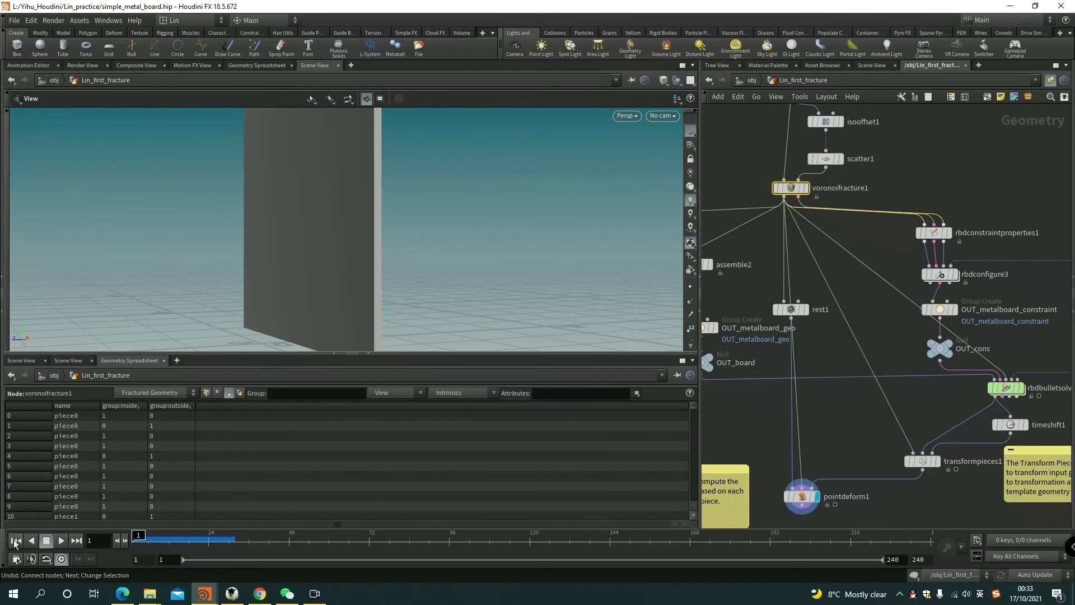
left_click(800, 496)
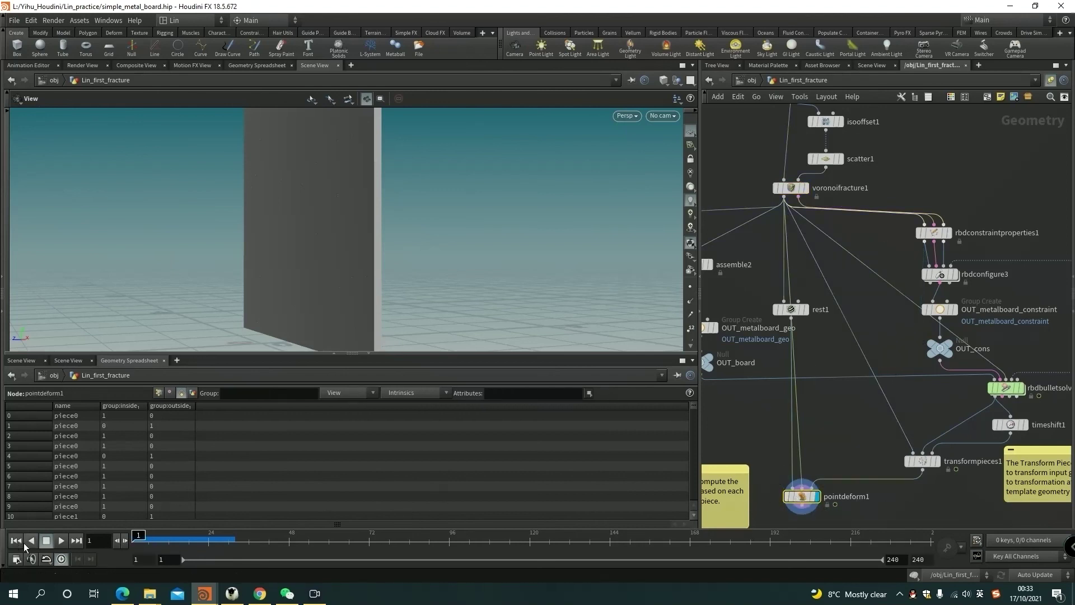
left_click(60, 541)
left_click(59, 541)
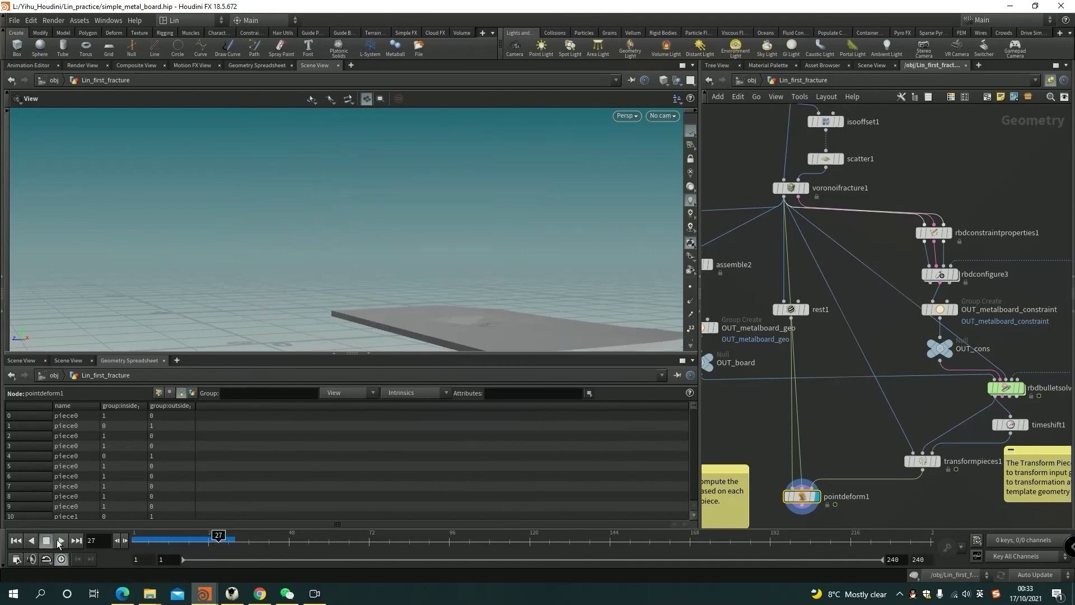
left_click(134, 539)
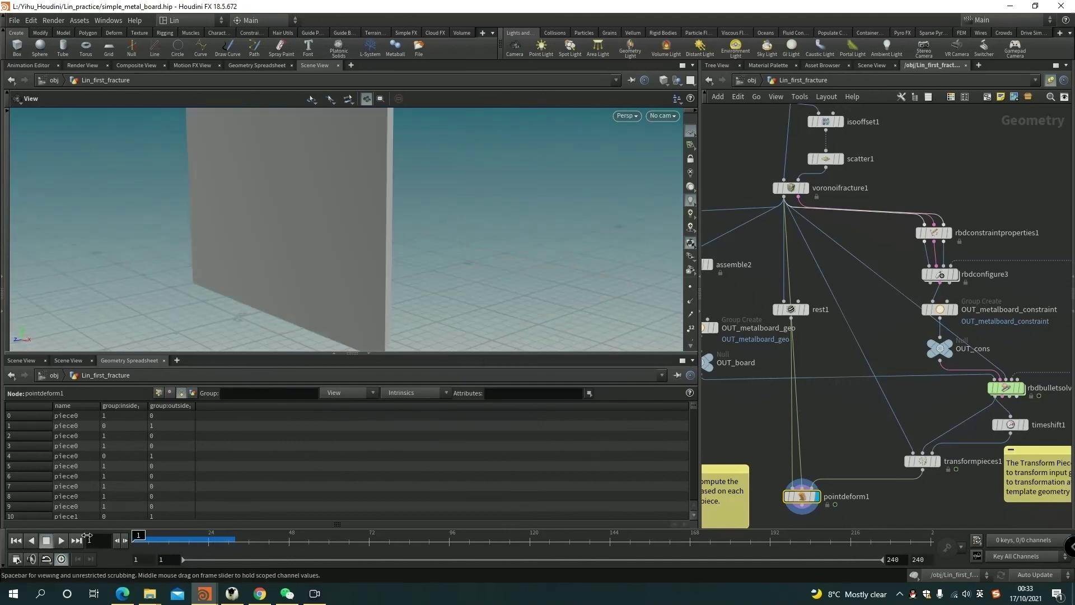
mouse_move(401, 355)
left_mouse_down()
mouse_move(373, 372)
mouse_move(372, 444)
left_mouse_up()
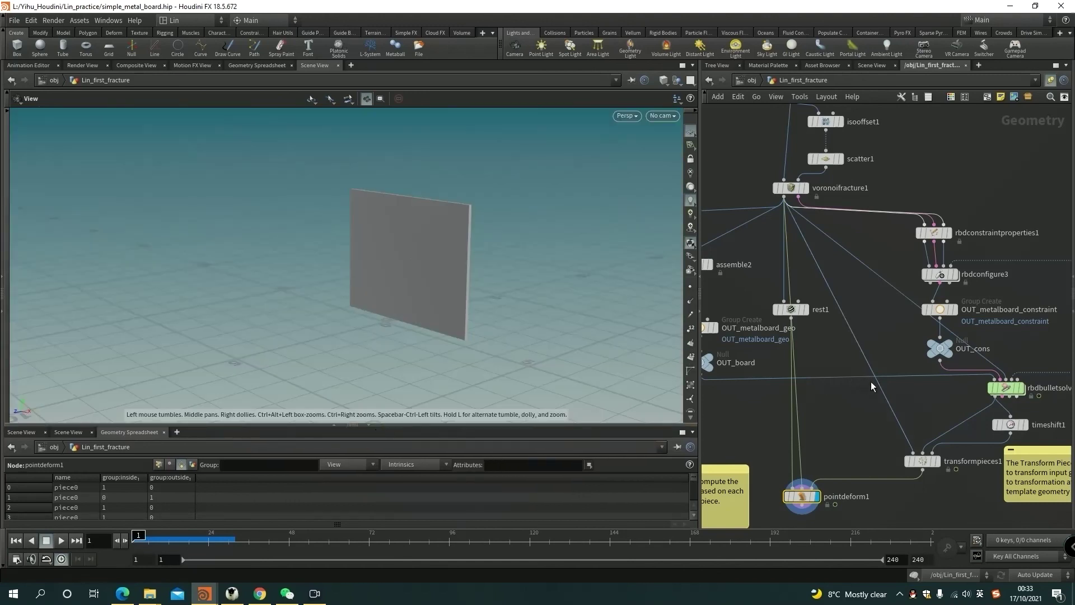
scroll(835, 407, "down", 2)
scroll(832, 410, "down", 3)
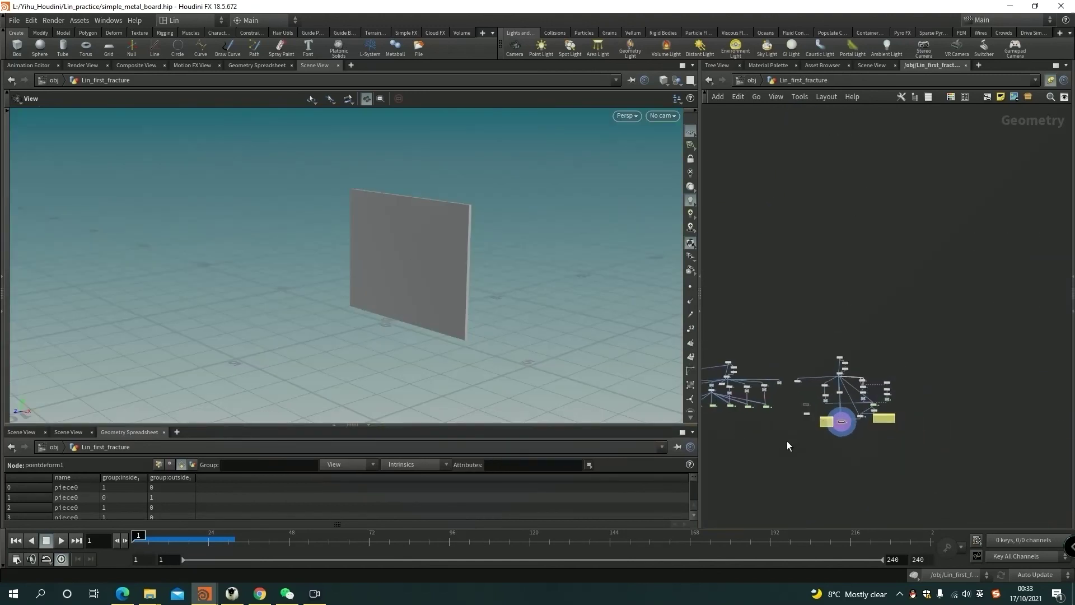
mouse_move(821, 426)
middle_mouse_down()
mouse_move(950, 438)
mouse_move(848, 425)
middle_mouse_up()
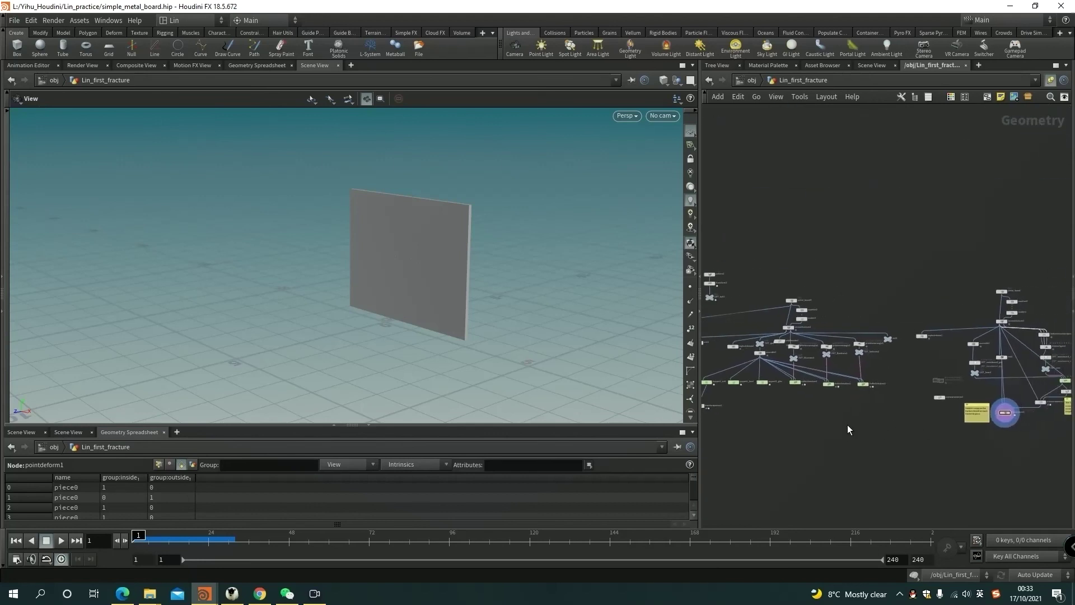
scroll(888, 427, "up", 2)
scroll(937, 463, "up", 3)
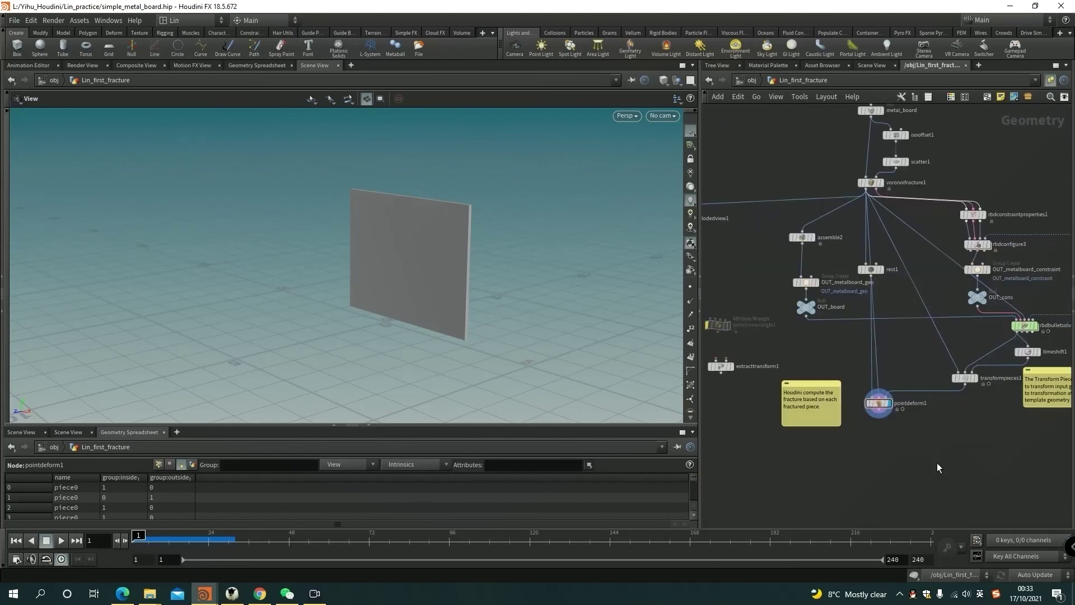